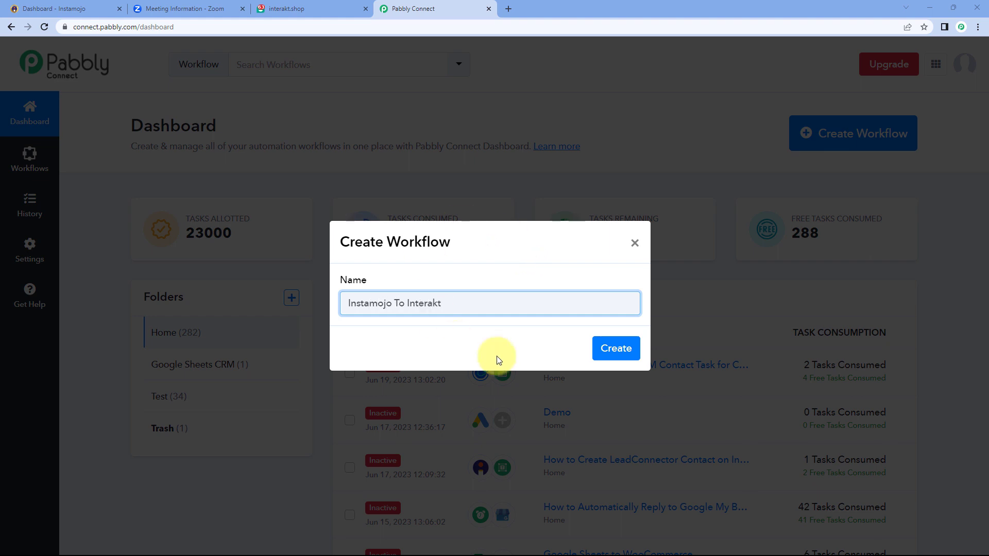
# Create the 'Instamojo To Interakt' workflow and expand the trigger step's Choose App grid
pyautogui.click(608, 347)
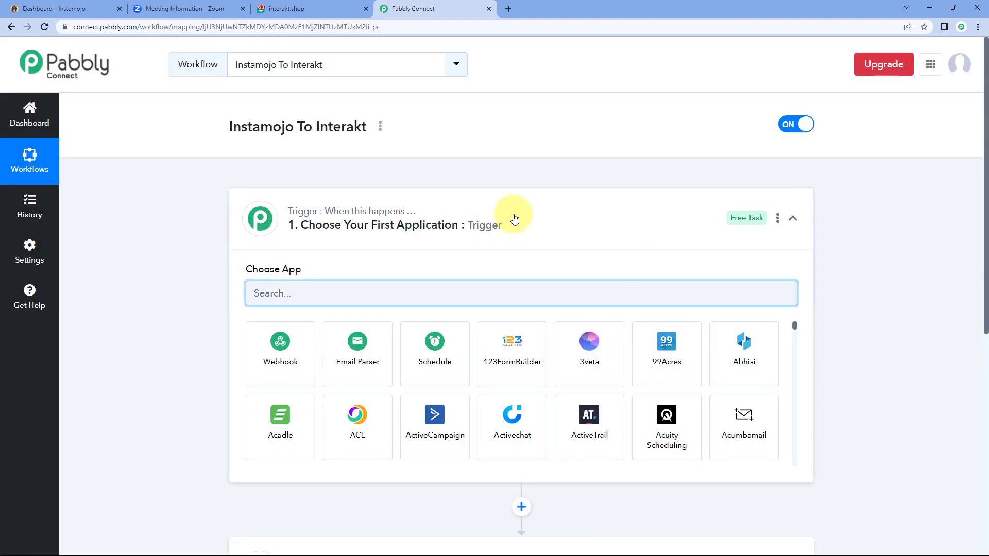
pyautogui.click(514, 219)
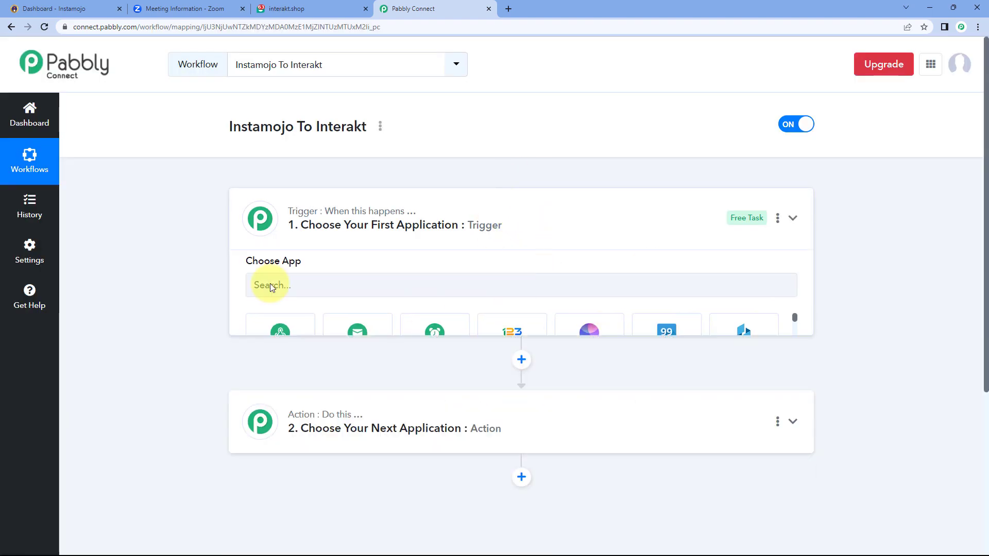
pyautogui.scroll(-1, 187, 198)
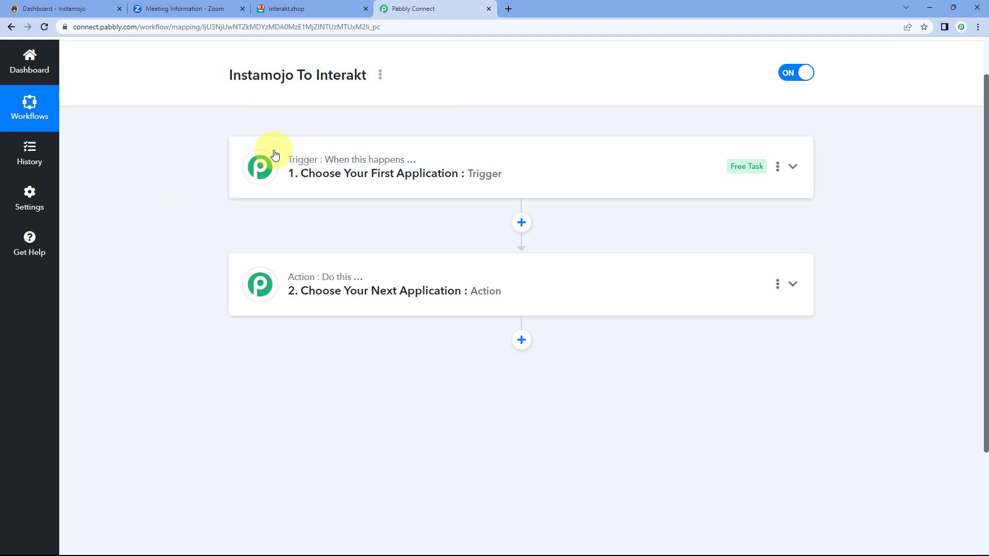
pyautogui.moveTo(302, 283)
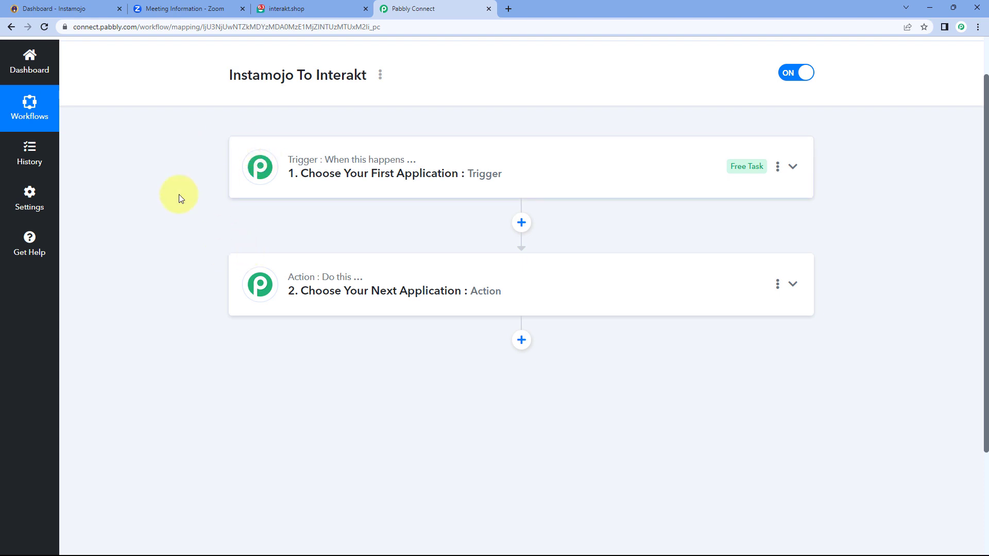
pyautogui.moveTo(298, 157)
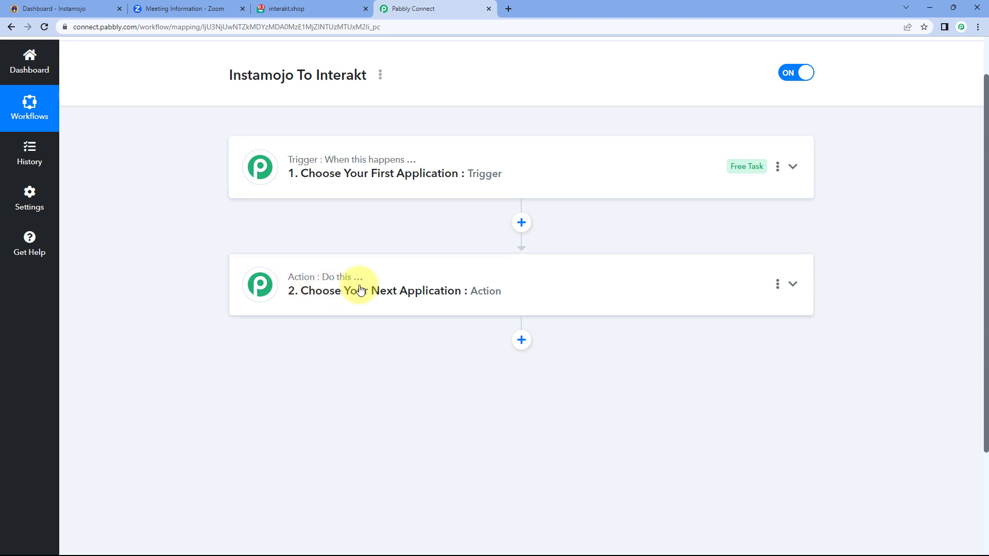
pyautogui.click(432, 187)
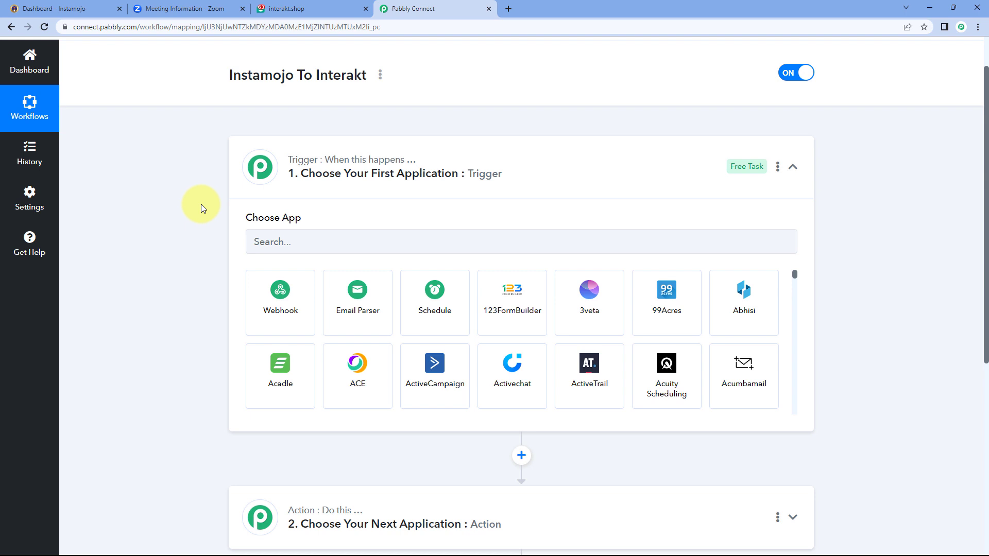
pyautogui.scroll(-1, 201, 204)
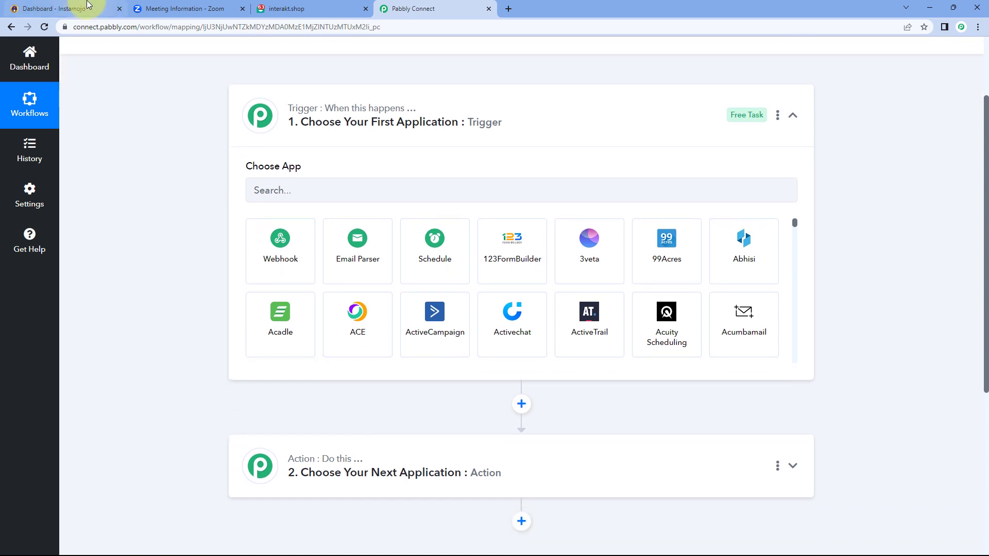
# Review the Instamojo dashboard, Zoom meeting details and Interakt WhatsApp templates across browser tabs
pyautogui.click(62, 9)
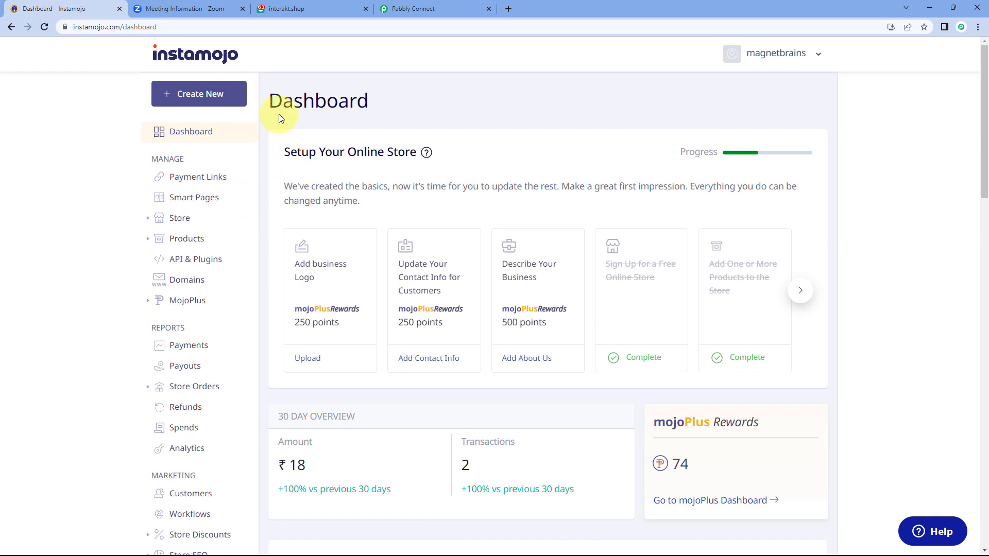
pyautogui.click(217, 8)
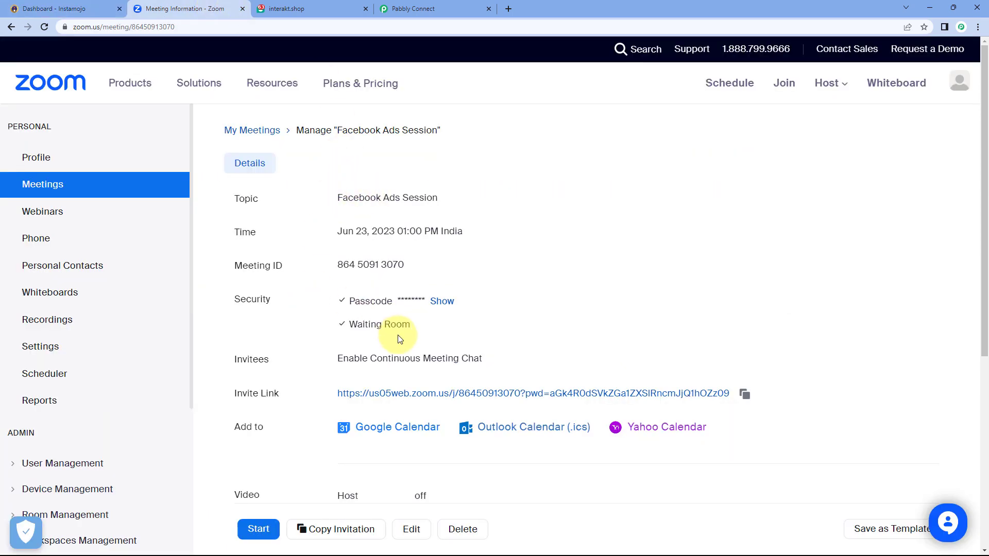
pyautogui.click(304, 6)
pyautogui.click(80, 6)
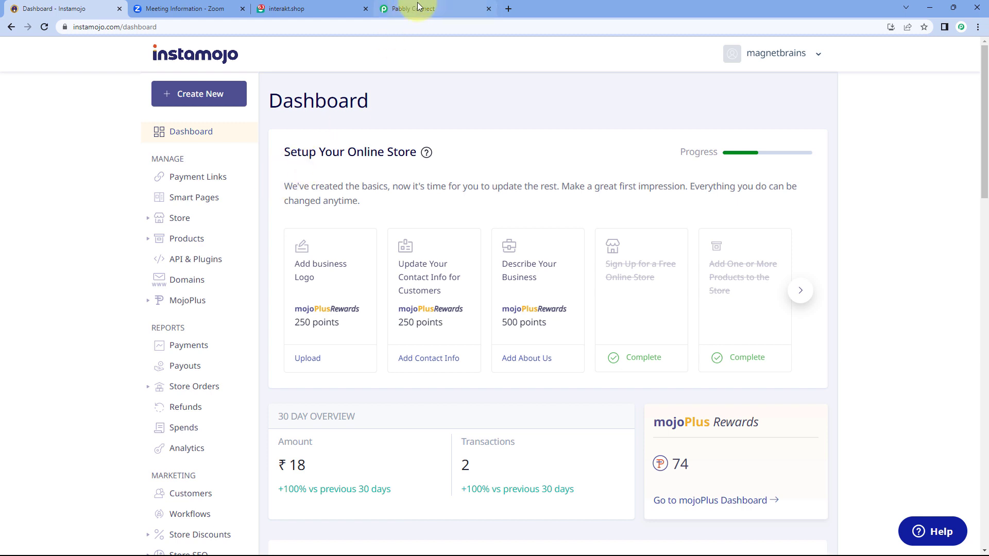
pyautogui.moveTo(417, 6)
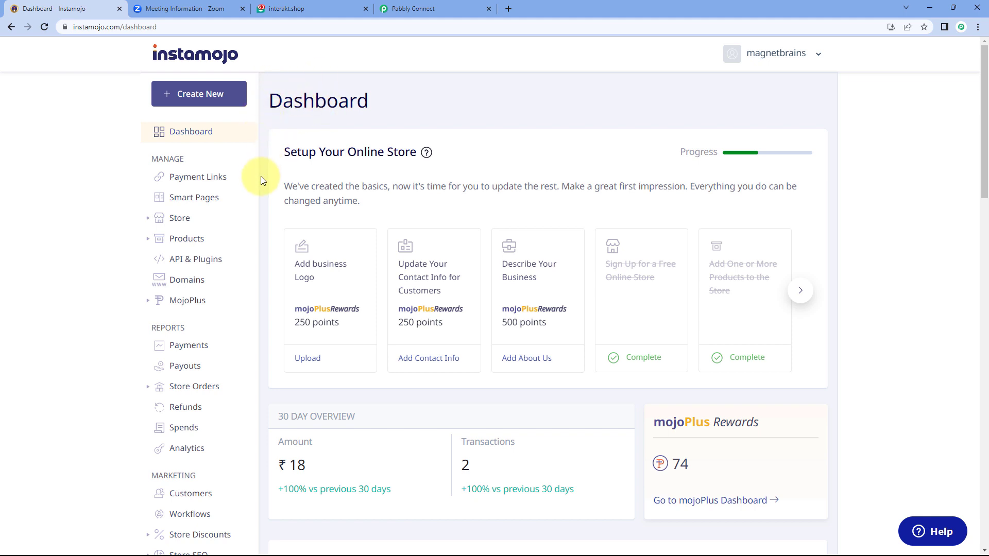
pyautogui.click(397, 9)
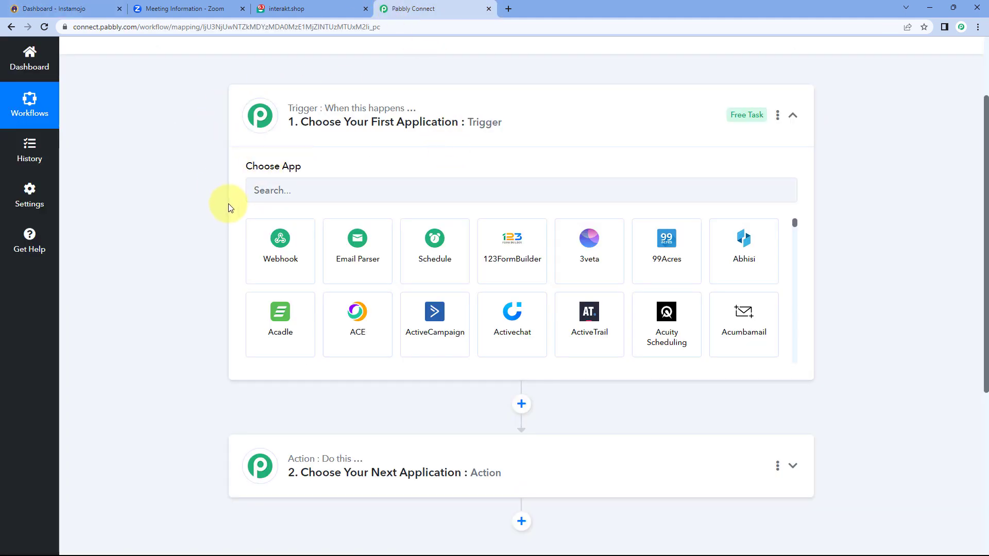
pyautogui.click(94, 5)
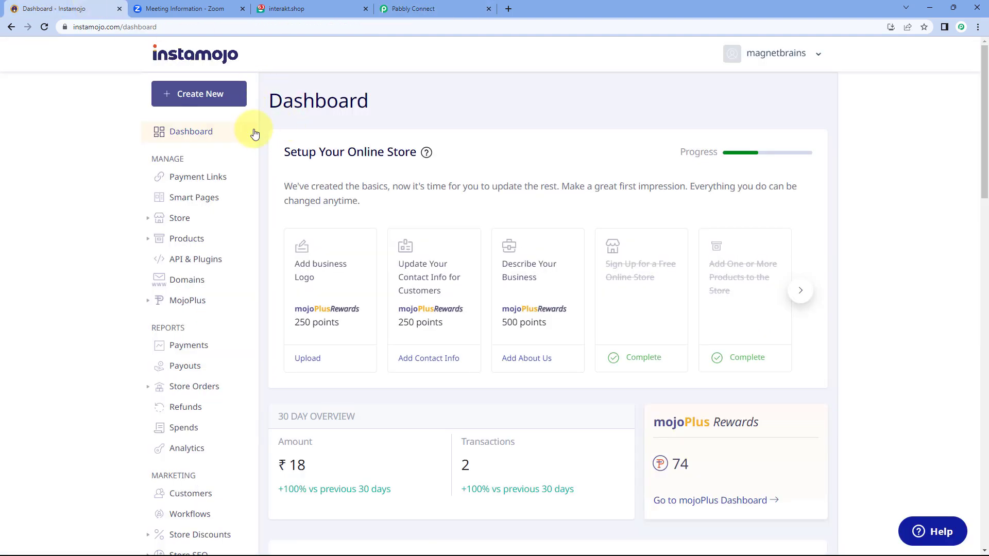
pyautogui.click(410, 9)
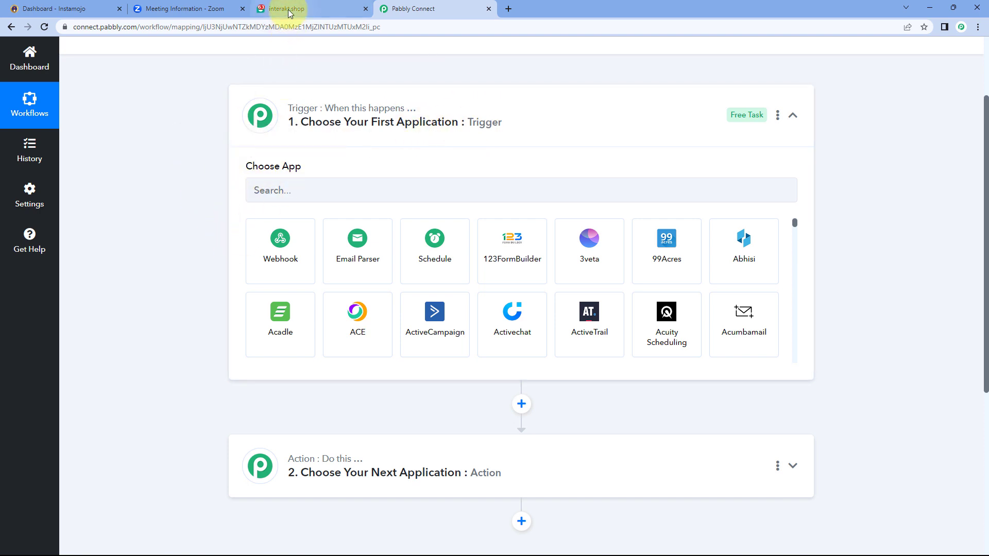
pyautogui.scroll(-2, 175, 211)
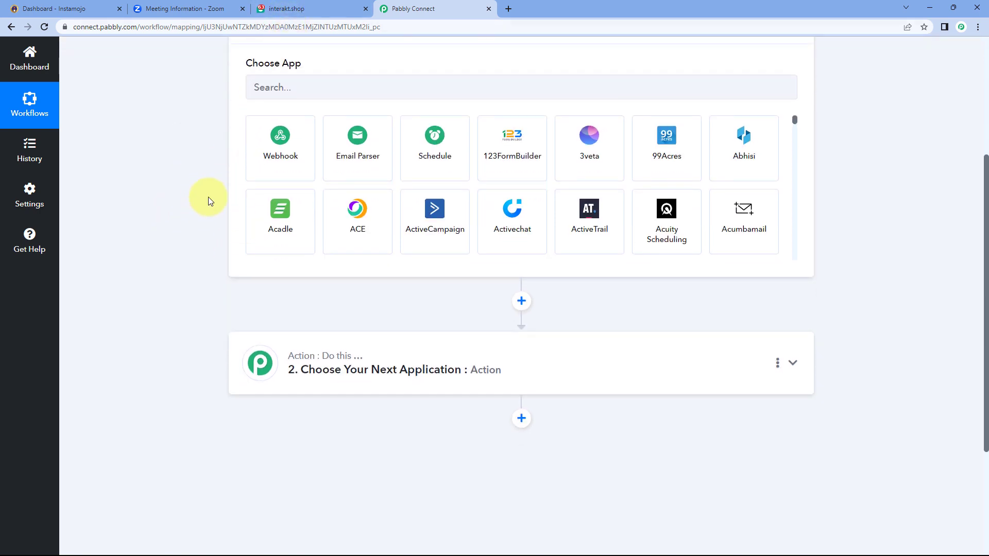
pyautogui.click(264, 7)
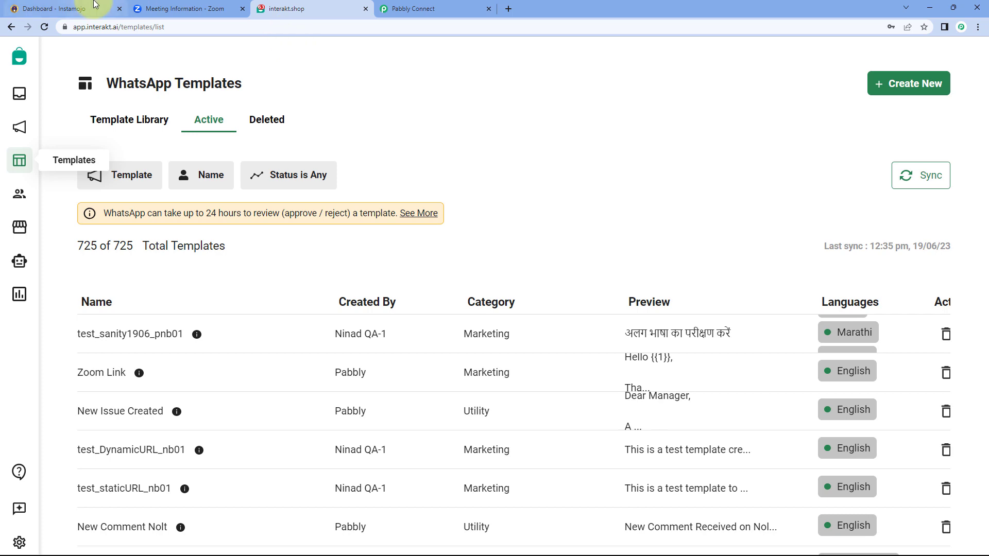
pyautogui.click(95, 6)
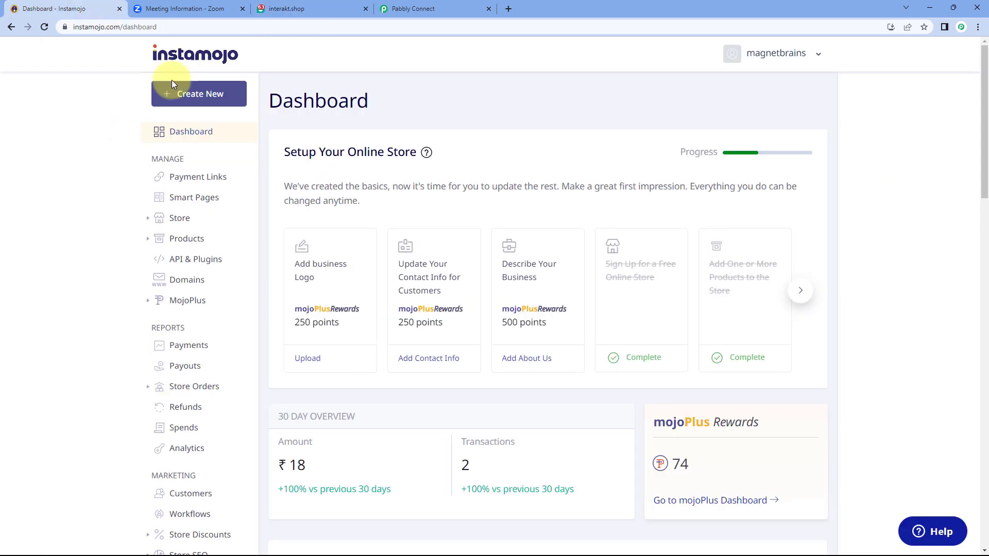
pyautogui.click(219, 8)
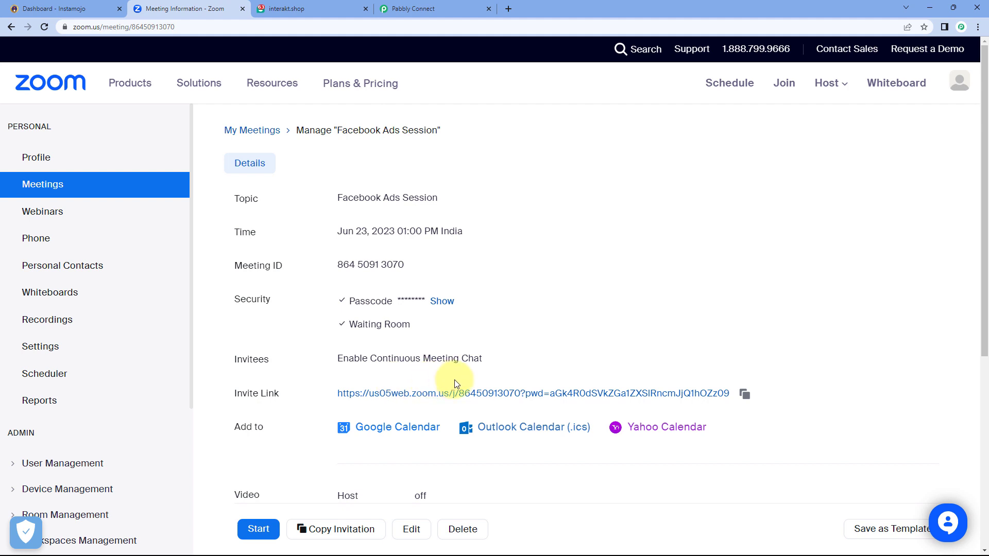
# Set the trigger app to Instamojo with the New Sale trigger event
pyautogui.click(450, 6)
pyautogui.scroll(1, 406, 88)
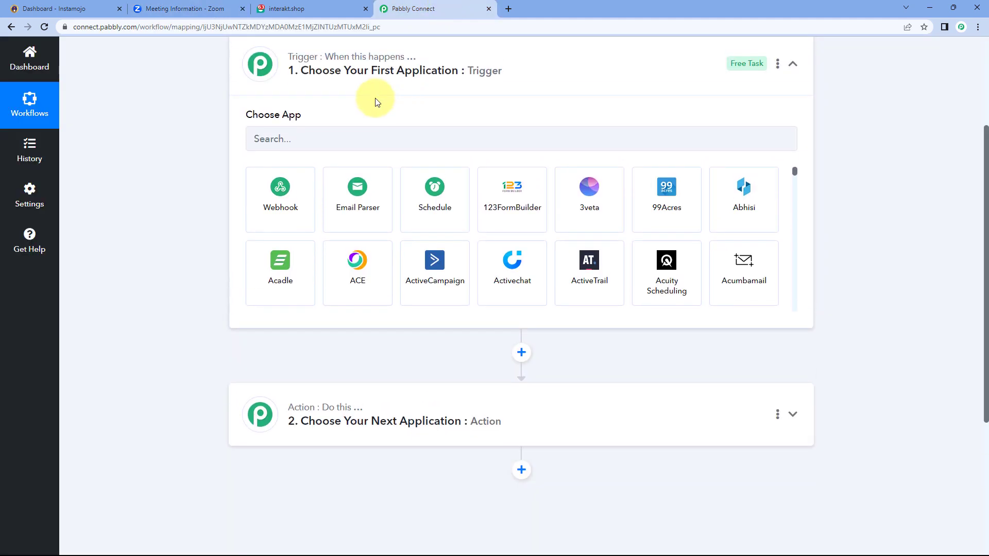
pyautogui.scroll(1, 264, 128)
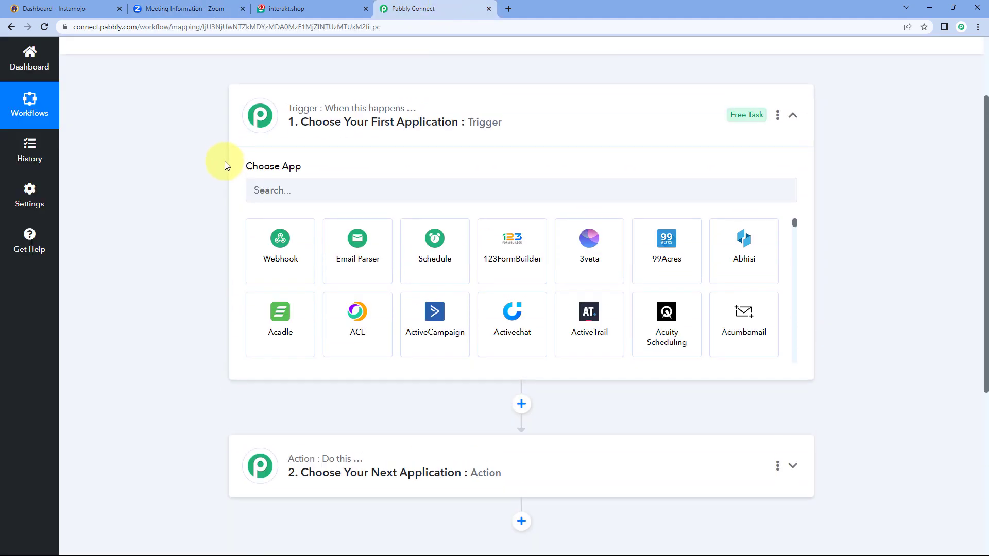
pyautogui.click(283, 188)
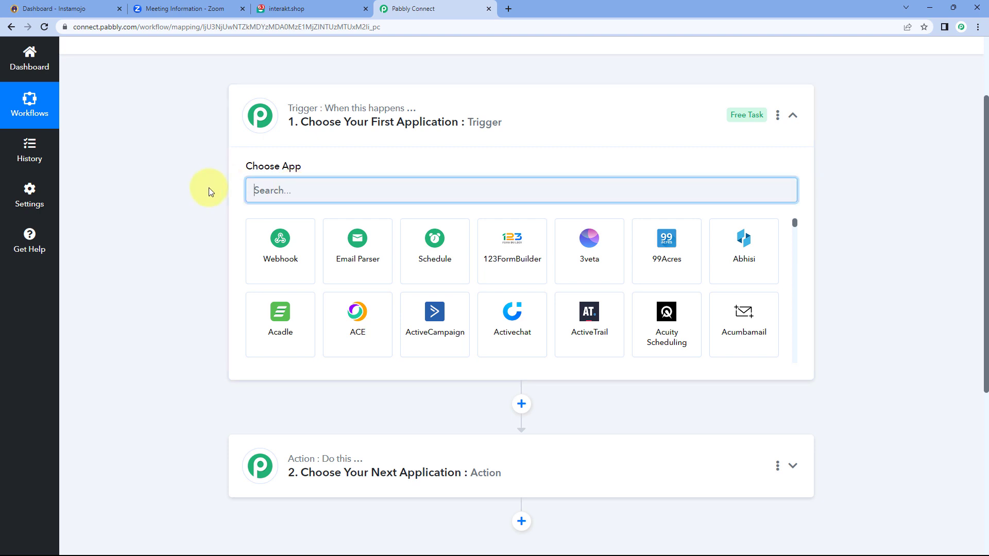
pyautogui.write('Instamojo')
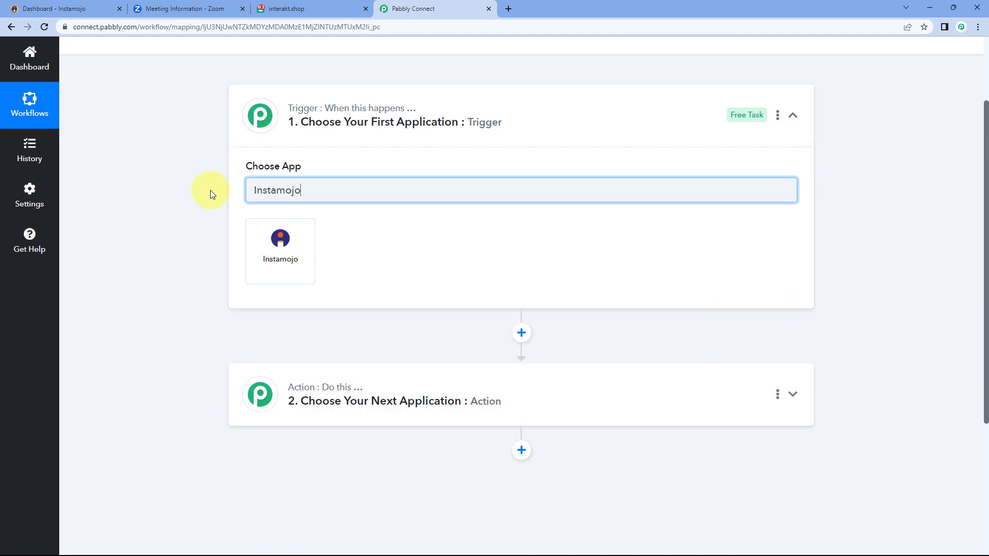
pyautogui.click(266, 256)
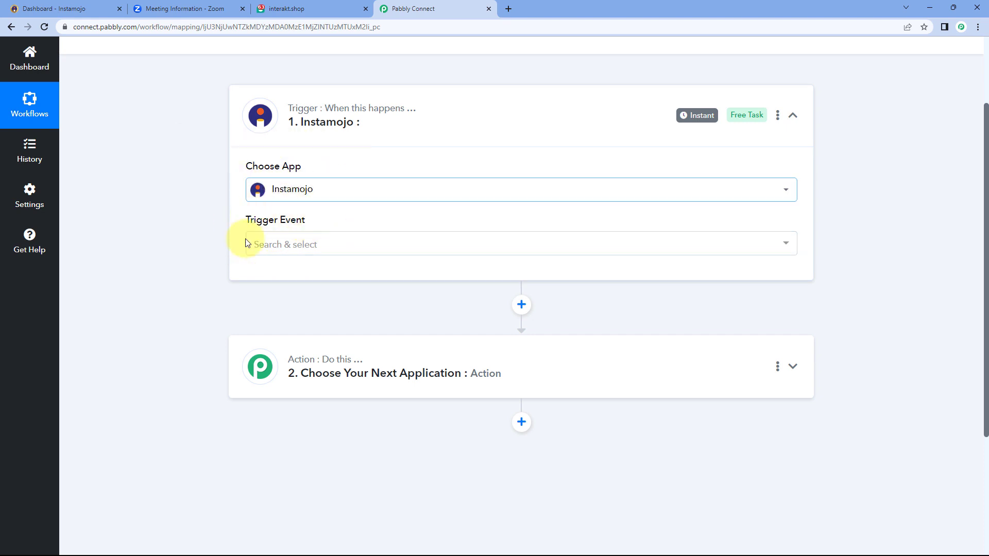
pyautogui.click(322, 244)
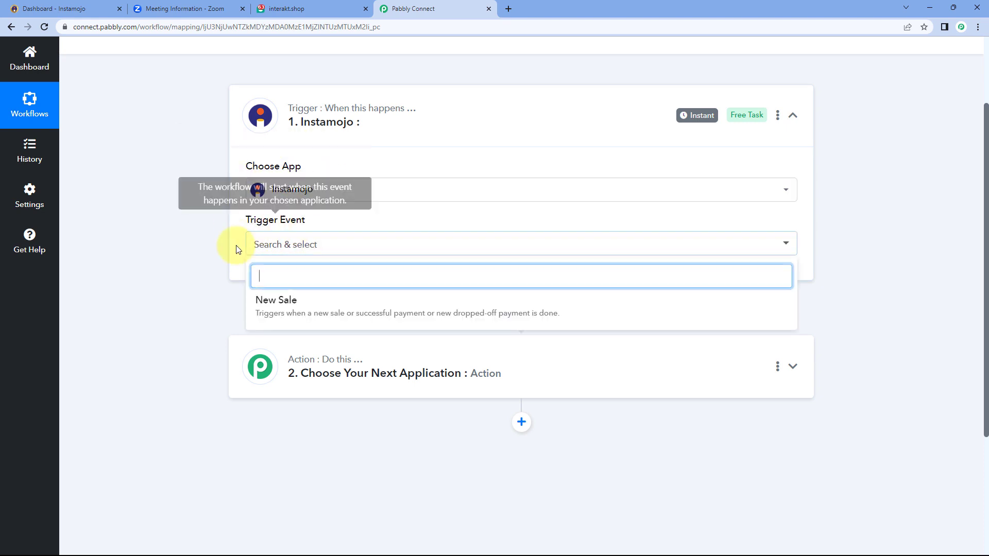
pyautogui.click(323, 306)
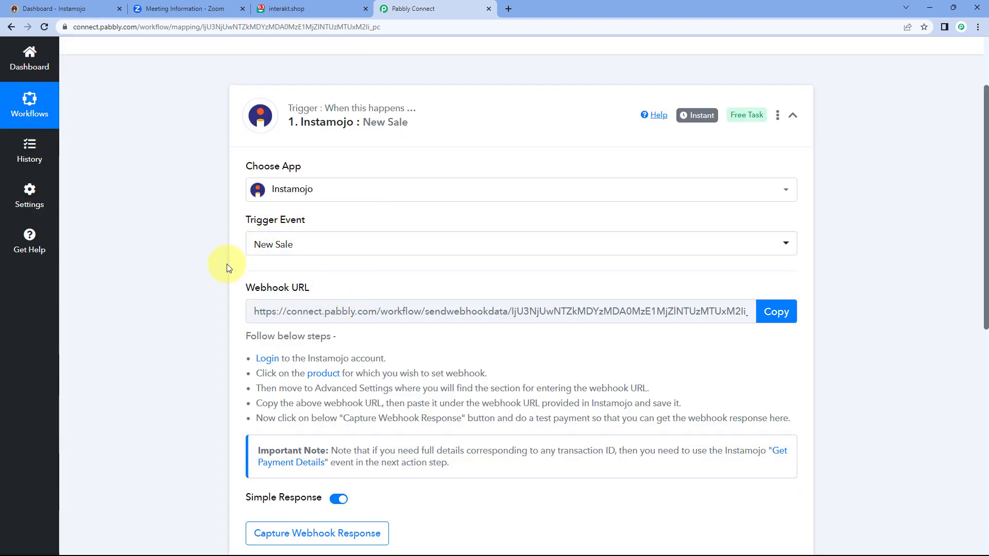
# Copy the Instamojo trigger's webhook URL and start waiting for a webhook response
pyautogui.scroll(-1, 227, 263)
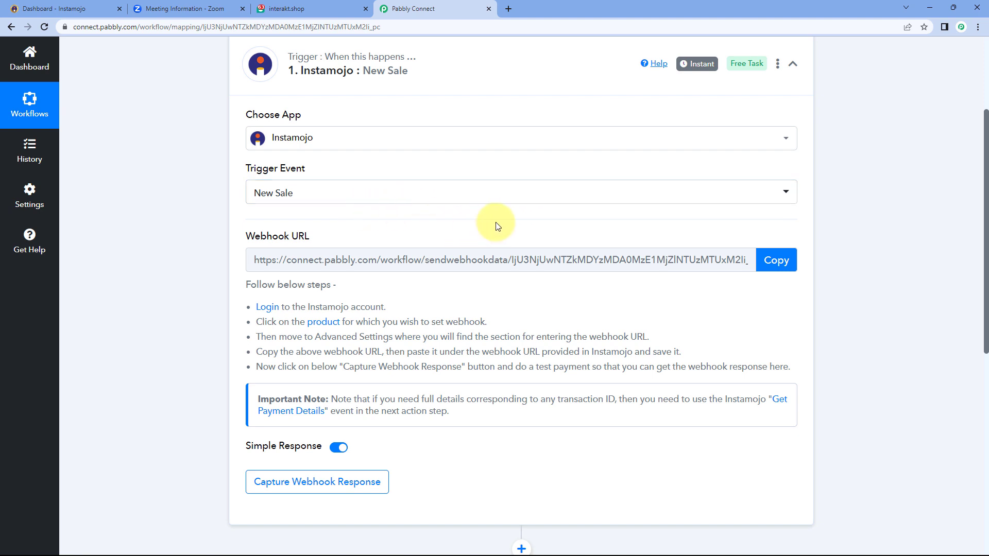
pyautogui.scroll(-1, 497, 226)
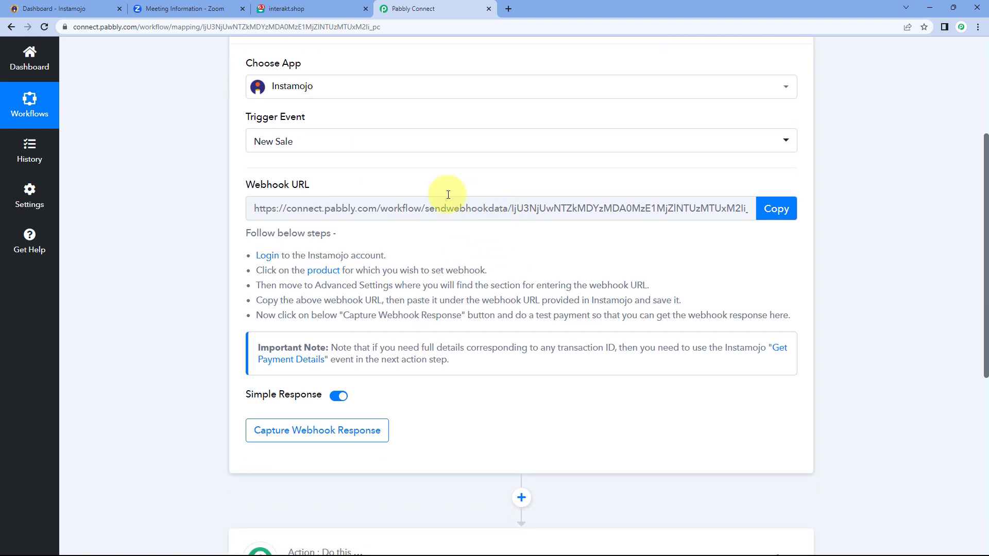
pyautogui.moveTo(255, 251); pyautogui.dragTo(791, 316)
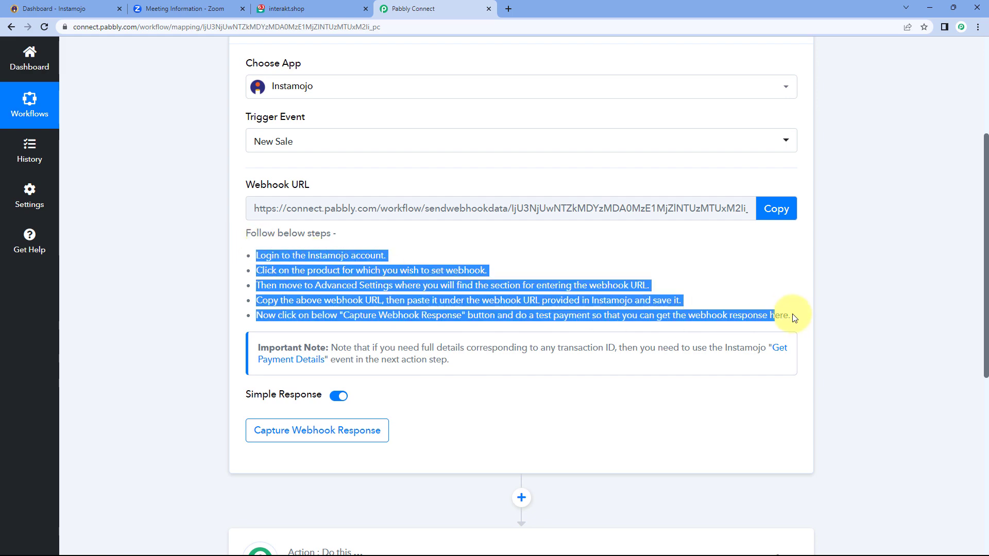
pyautogui.click(749, 289)
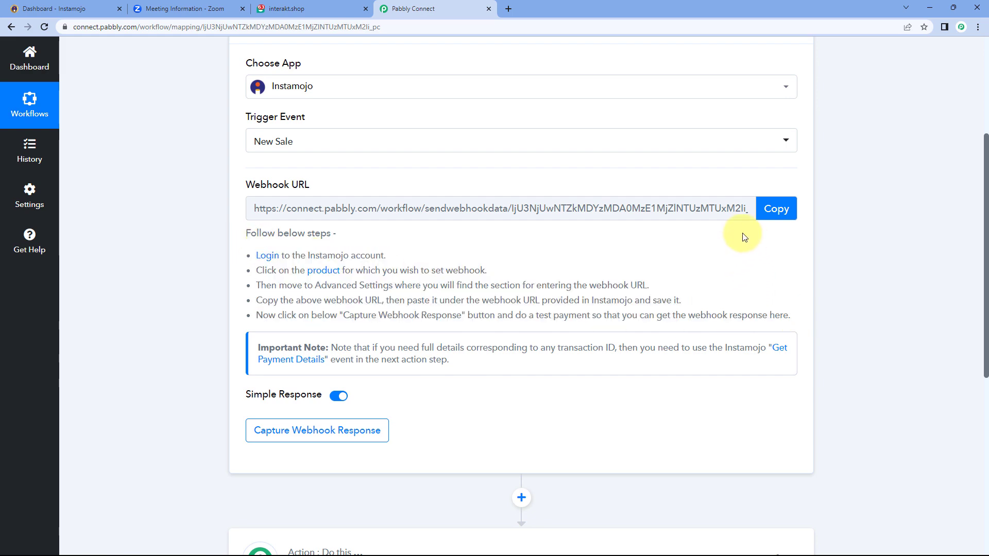
pyautogui.click(777, 210)
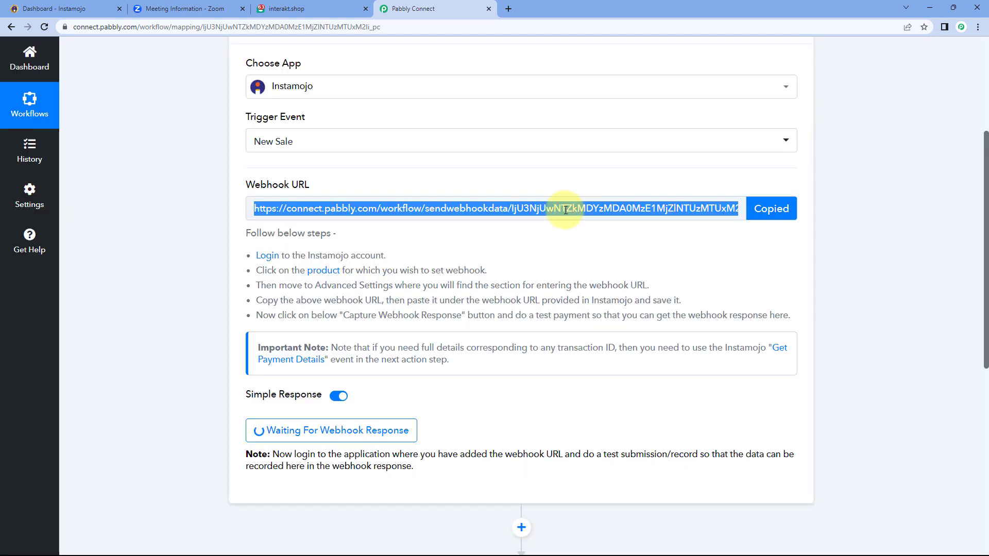
# Open the Facebook Ads Training sessions page from Instamojo's Smart Pages list
pyautogui.click(45, 7)
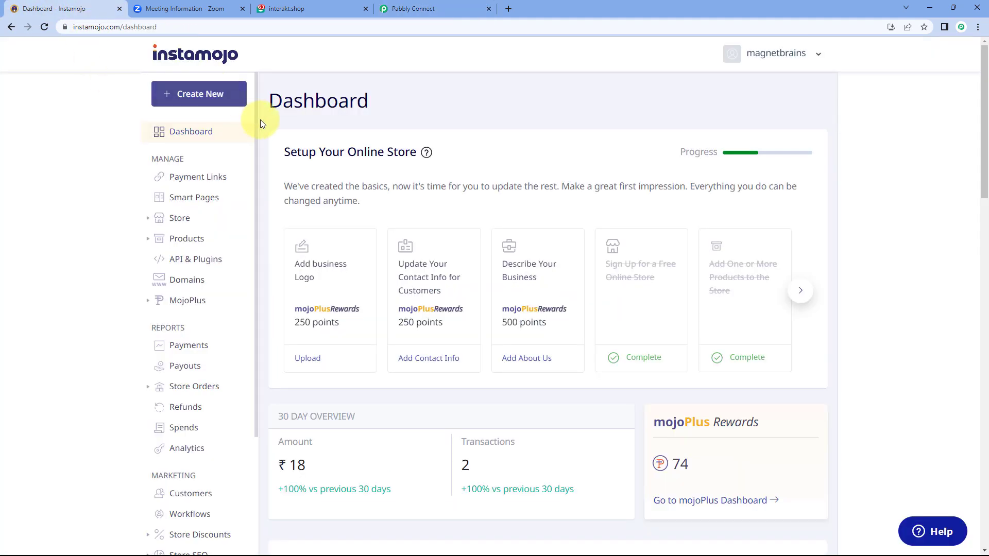
pyautogui.click(224, 201)
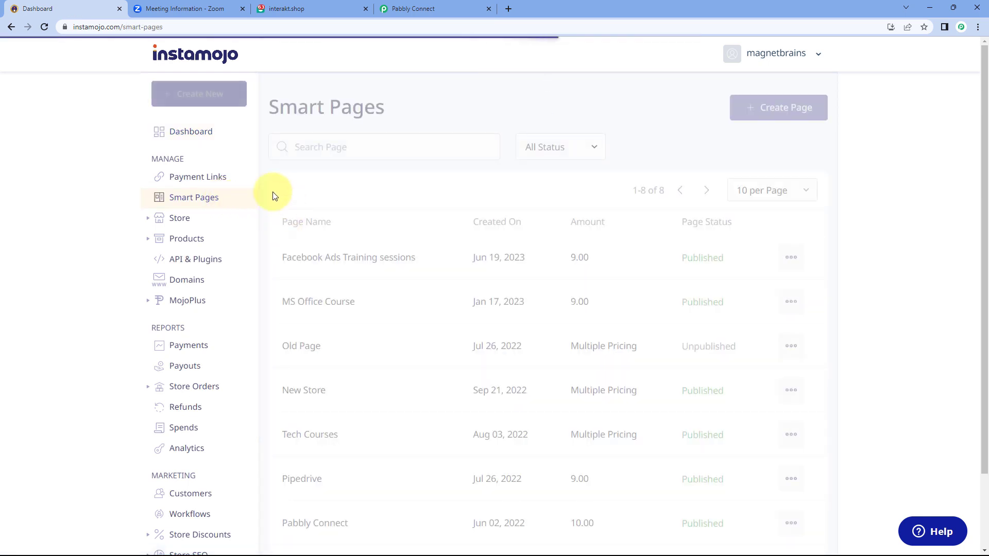
pyautogui.click(425, 264)
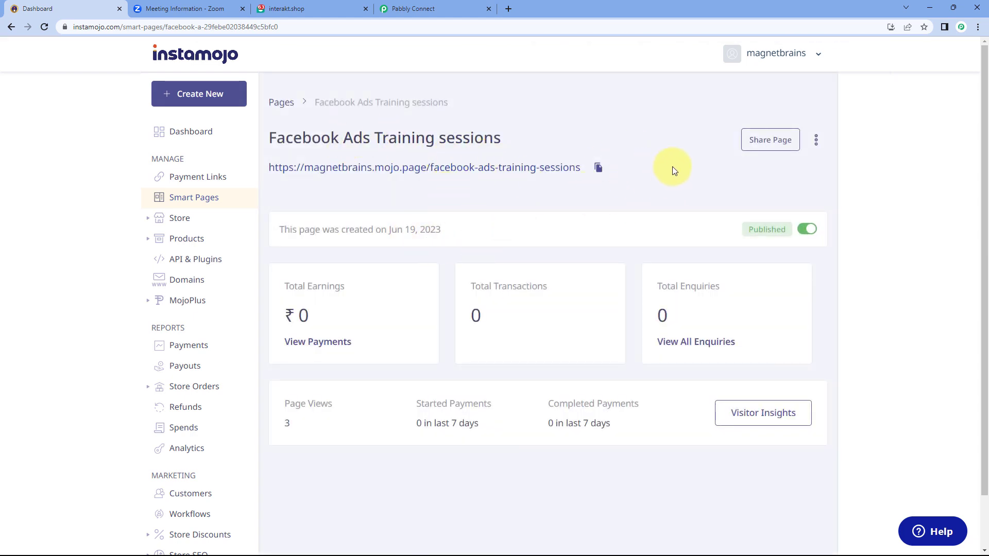
# Open the Edit Page view for Facebook Ads Training sessions and scroll through its settings
pyautogui.click(816, 141)
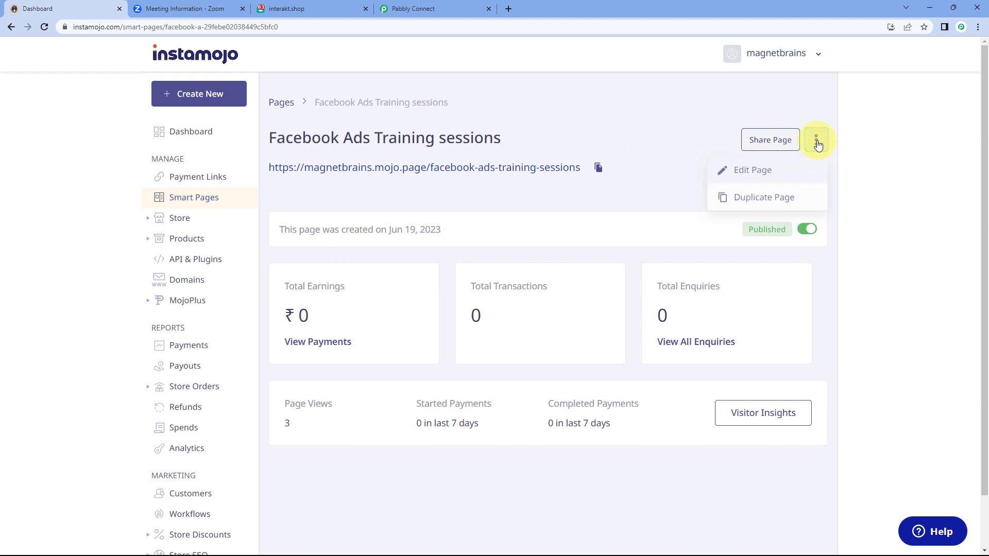
pyautogui.click(766, 175)
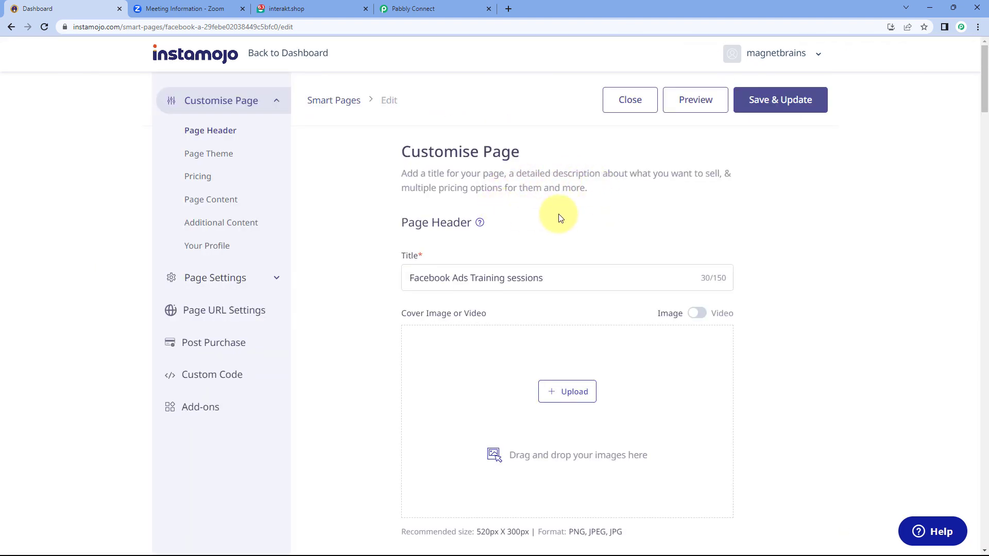
pyautogui.scroll(-2, 562, 214)
pyautogui.scroll(-10, 405, 238)
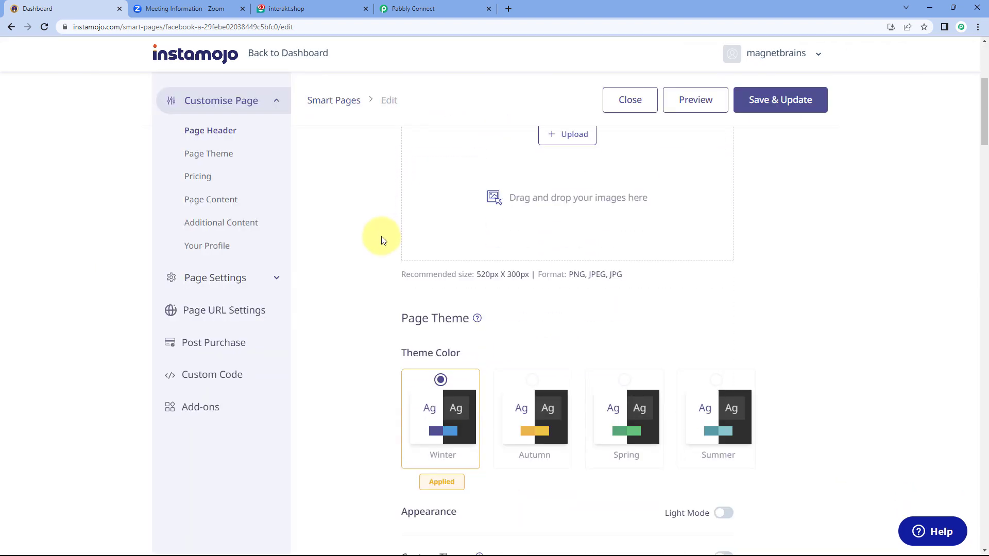
pyautogui.scroll(-18, 382, 240)
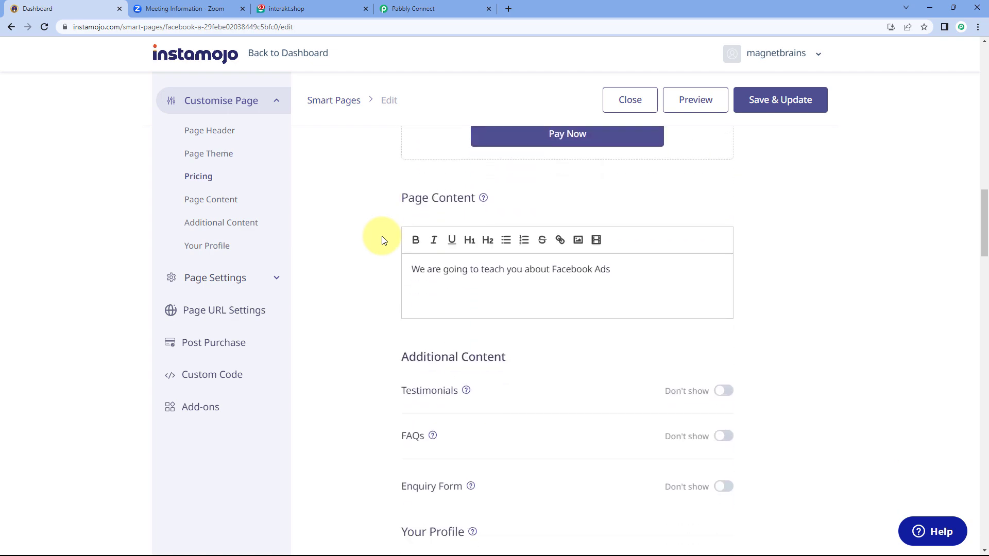
pyautogui.scroll(-13, 382, 240)
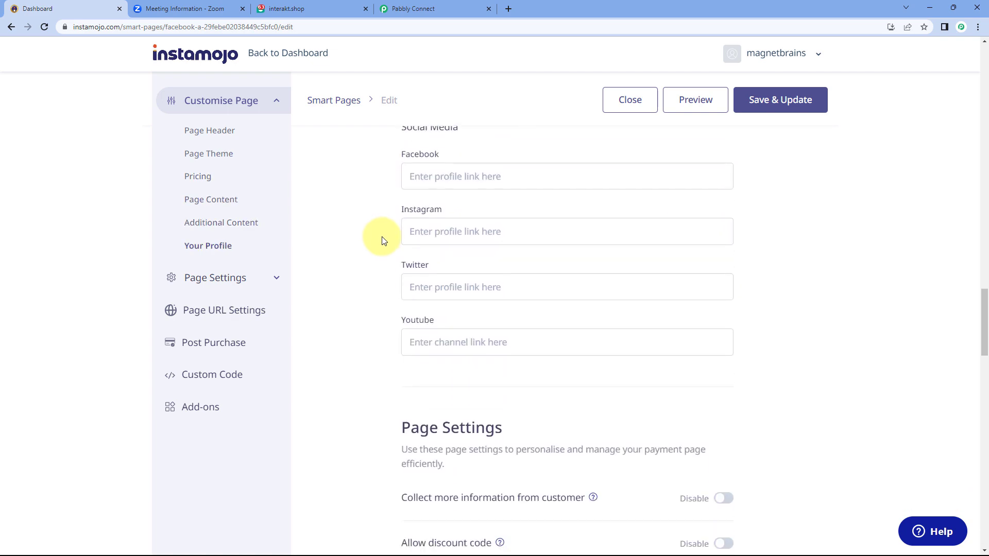
pyautogui.scroll(-6, 382, 240)
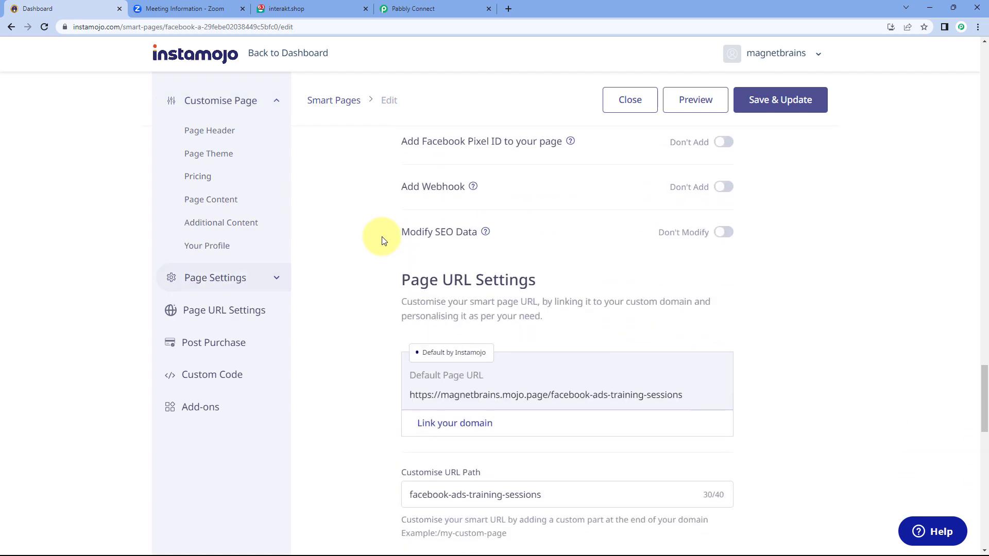
pyautogui.scroll(-7, 355, 256)
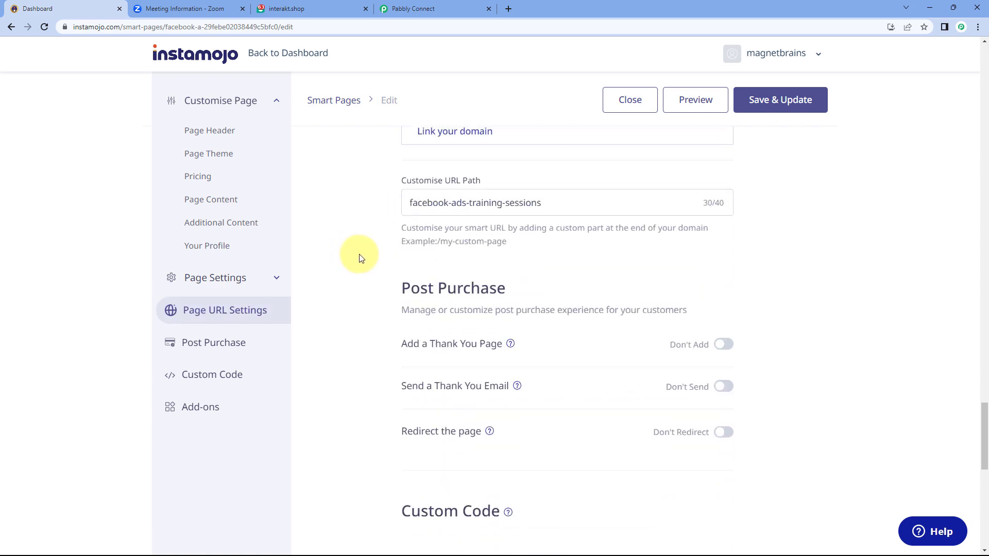
pyautogui.scroll(8, 363, 255)
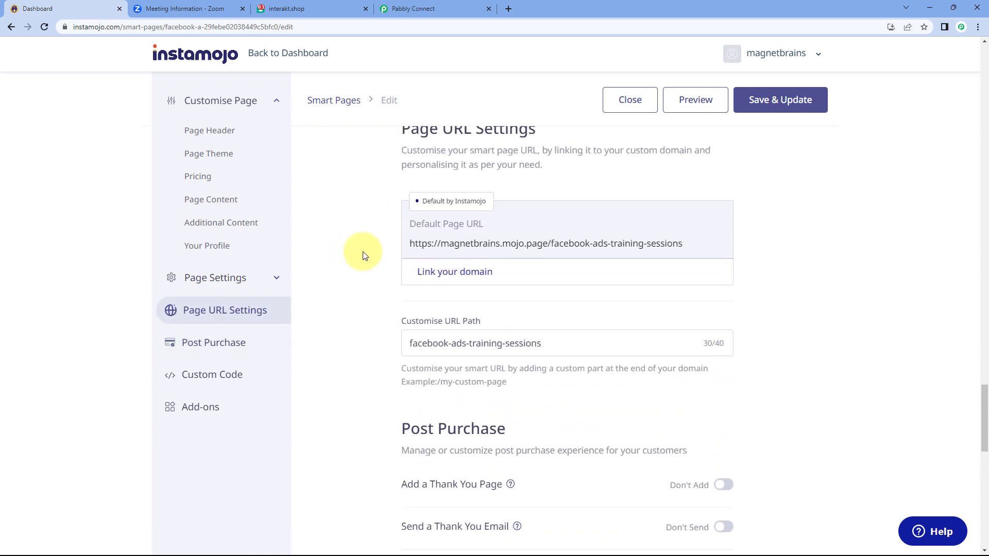
# Turn on Add Webhook and paste the Pabbly Connect webhook URL into the field
pyautogui.scroll(1, 363, 255)
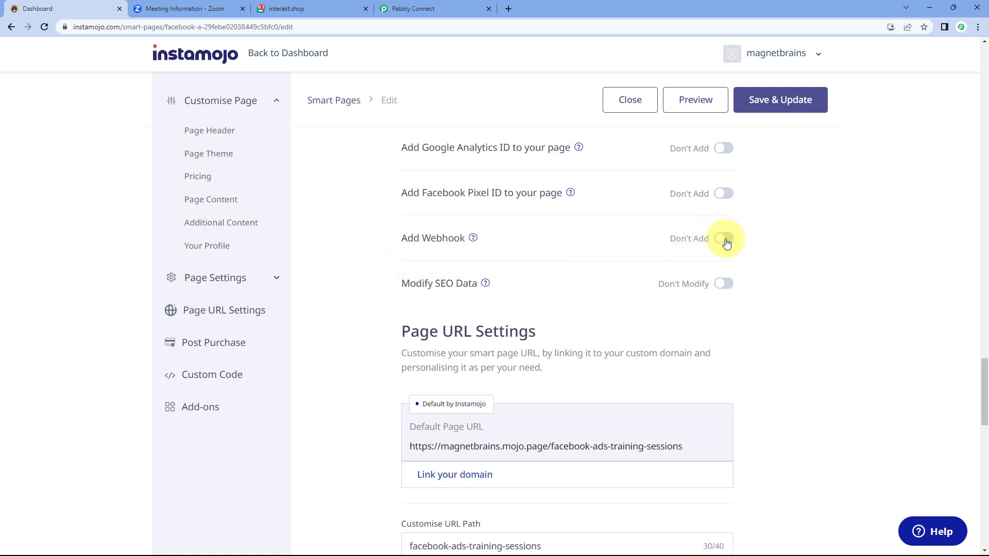
pyautogui.click(723, 240)
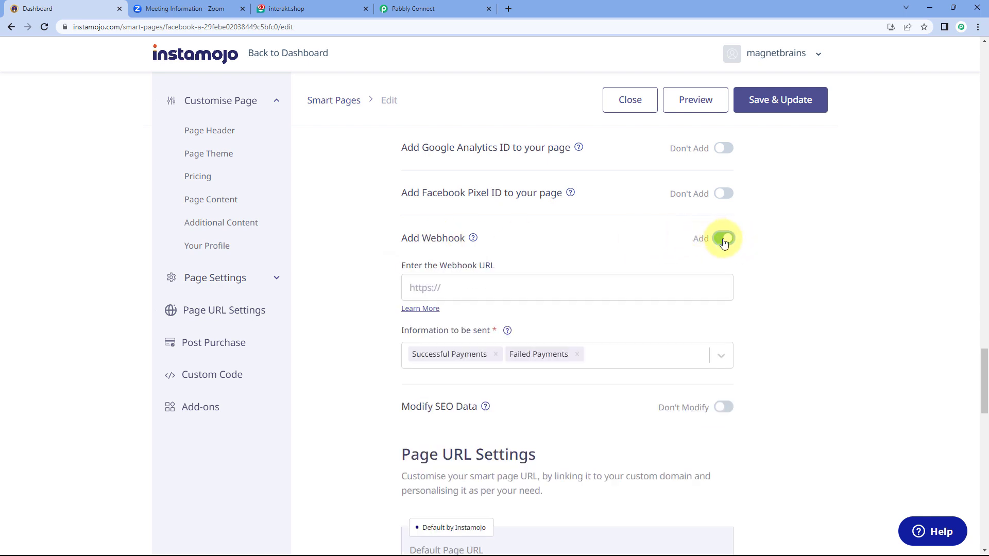
pyautogui.rightClick(421, 287)
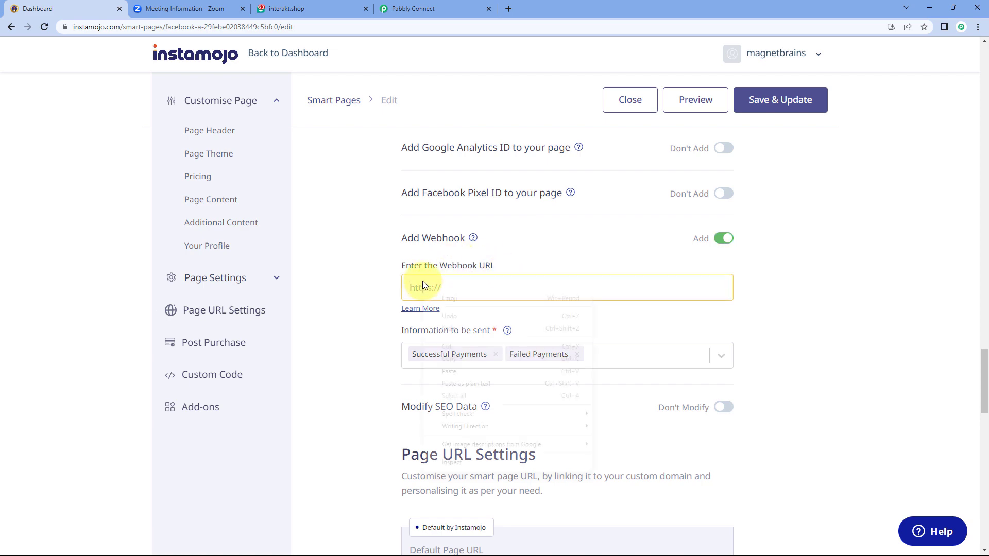
pyautogui.click(453, 370)
pyautogui.click(397, 3)
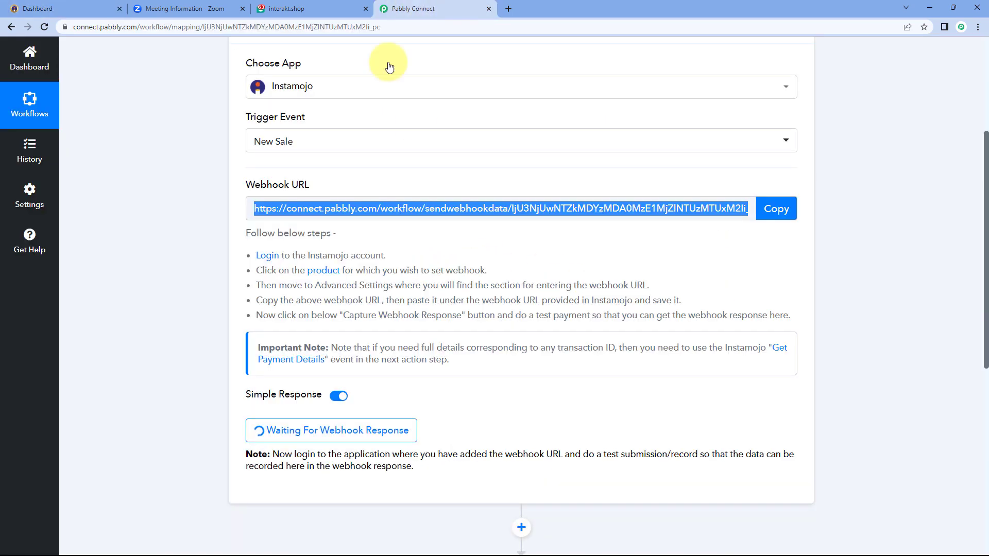
pyautogui.click(762, 221)
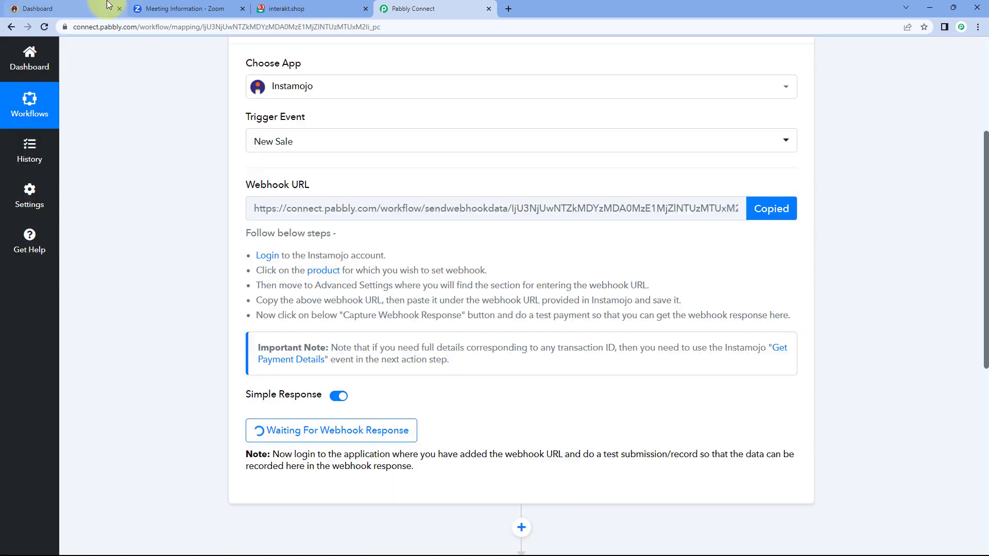
pyautogui.click(89, 8)
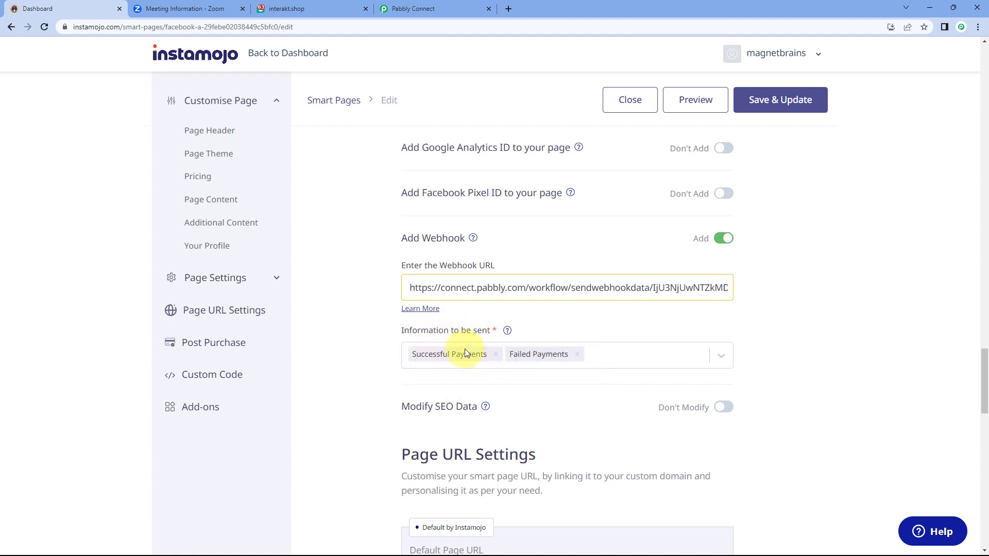
# Remove Failed Payments so only Successful Payments are sent, and save the page
pyautogui.click(577, 354)
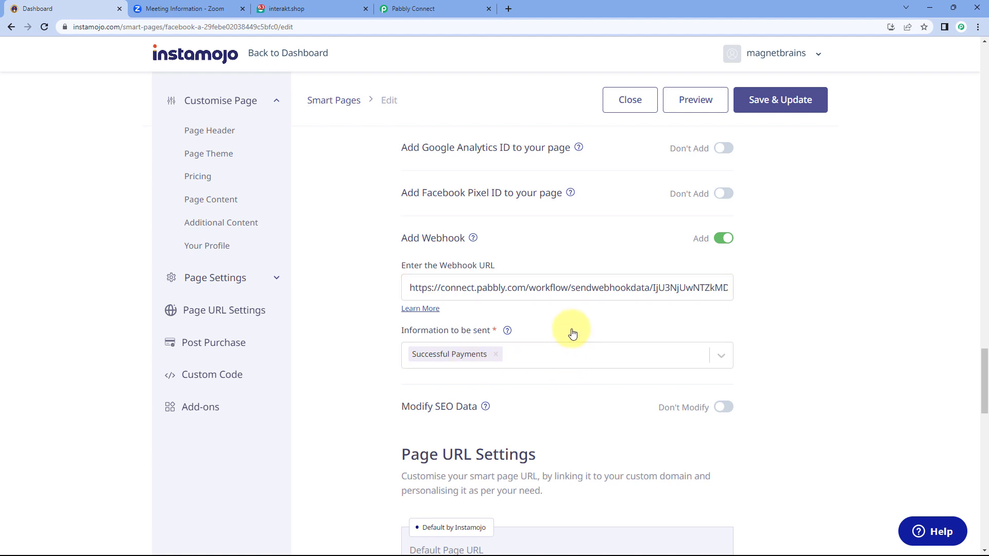
pyautogui.scroll(-1, 601, 331)
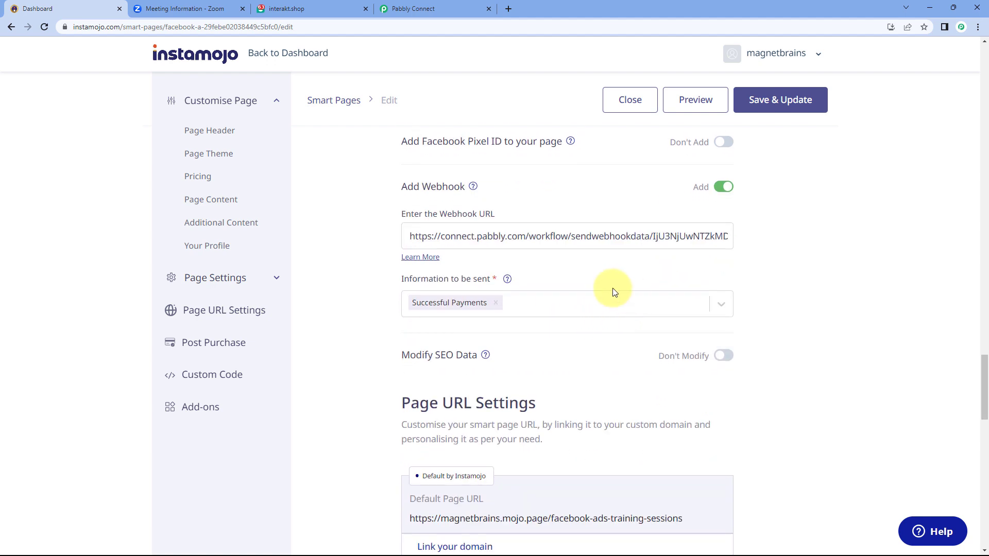
pyautogui.click(778, 103)
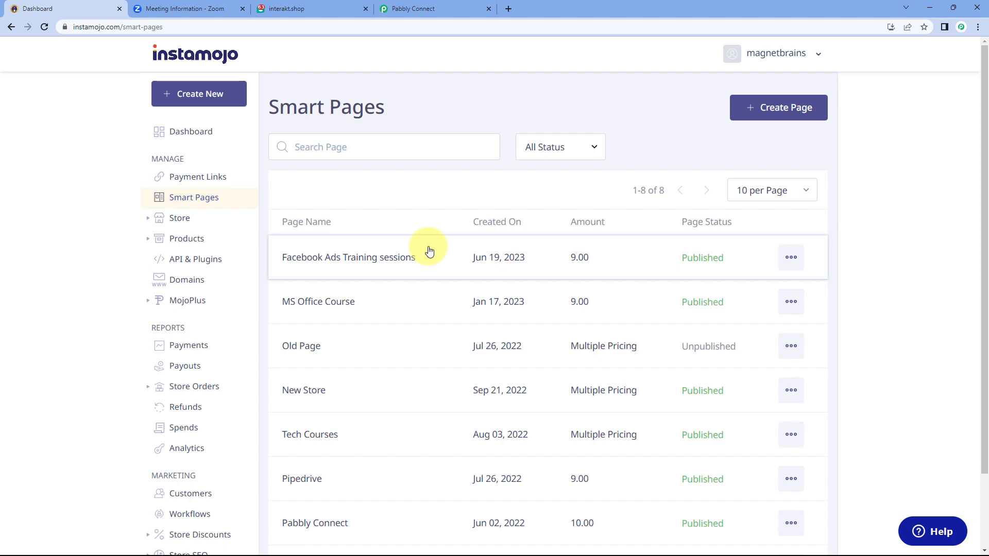
# Compare the webhook setup between the Pabbly Connect workflow and Instamojo Smart Pages
pyautogui.click(431, 9)
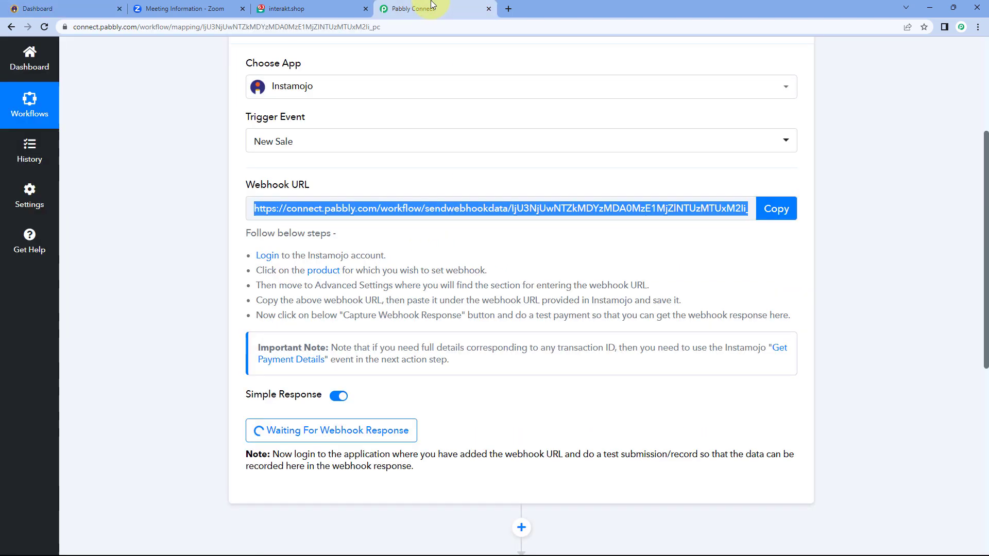
pyautogui.click(418, 240)
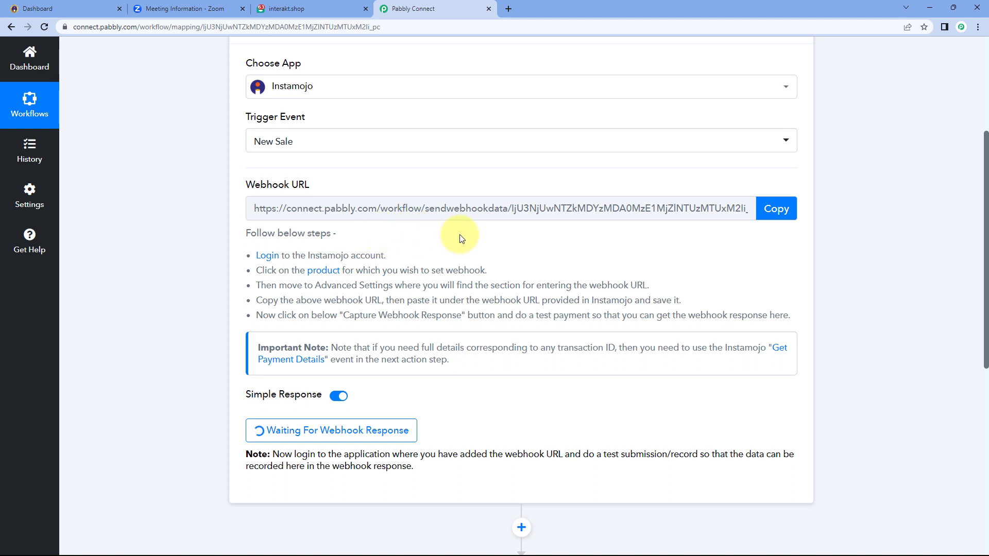
pyautogui.click(73, 8)
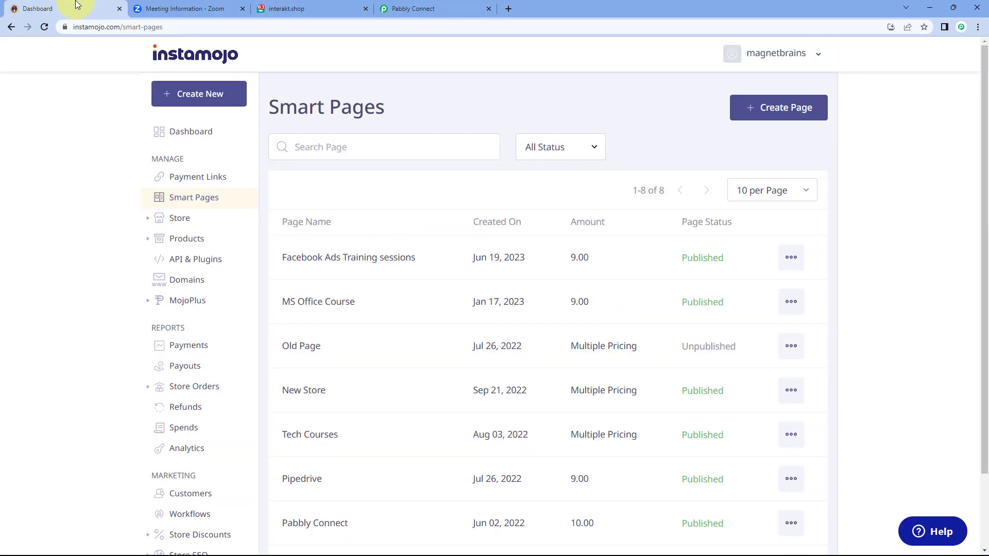
pyautogui.click(456, 9)
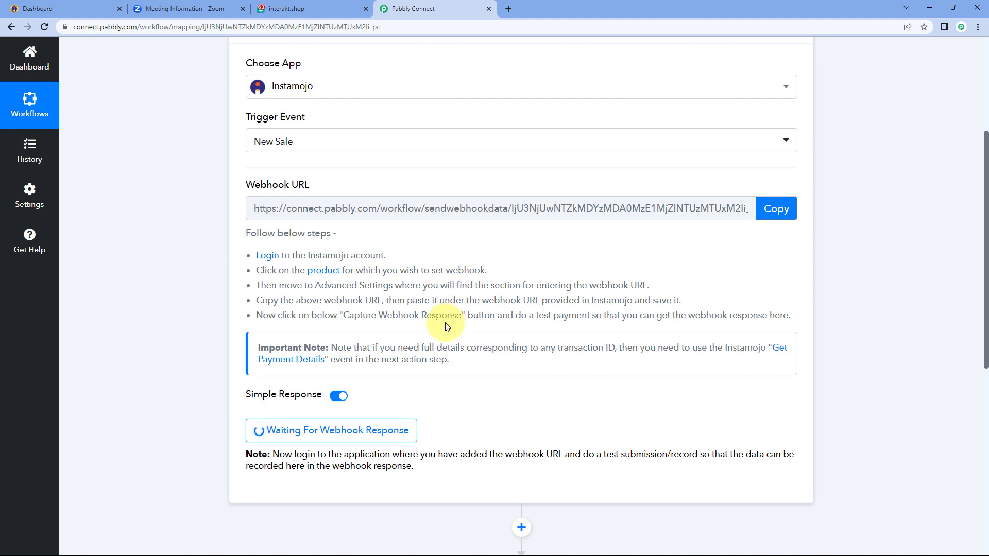
pyautogui.scroll(-2, 445, 322)
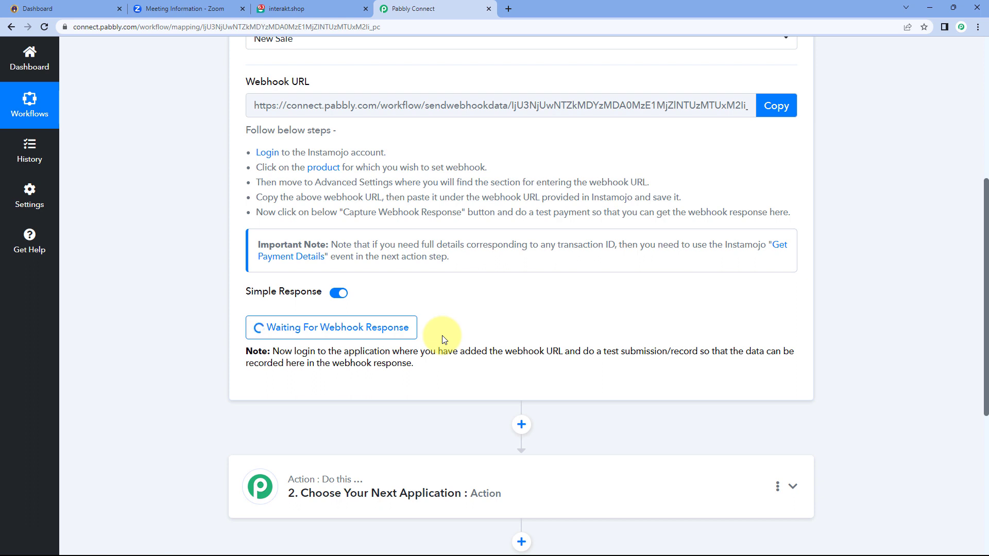
# Copy the Facebook Ads Training sessions page link via Share Page and open a new browser tab
pyautogui.click(98, 9)
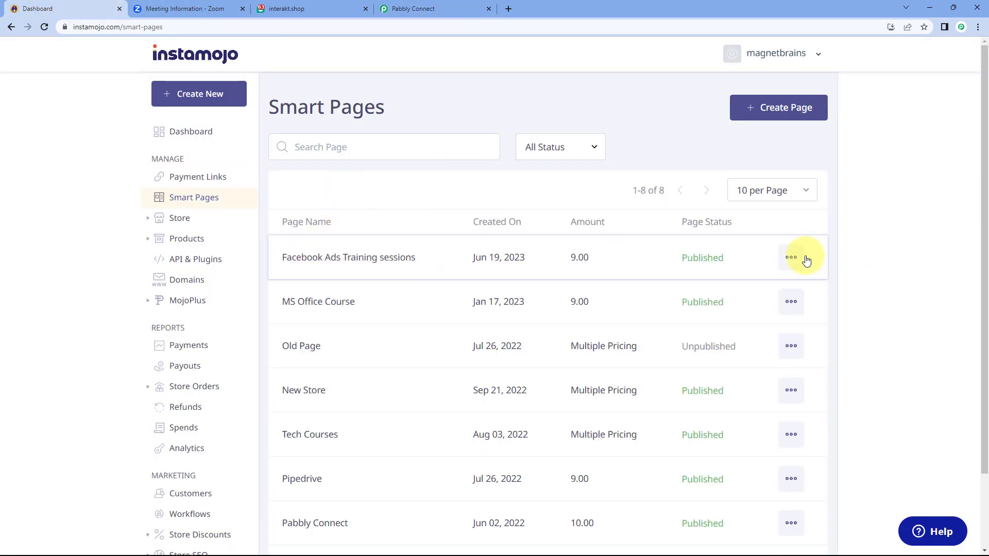
pyautogui.click(795, 263)
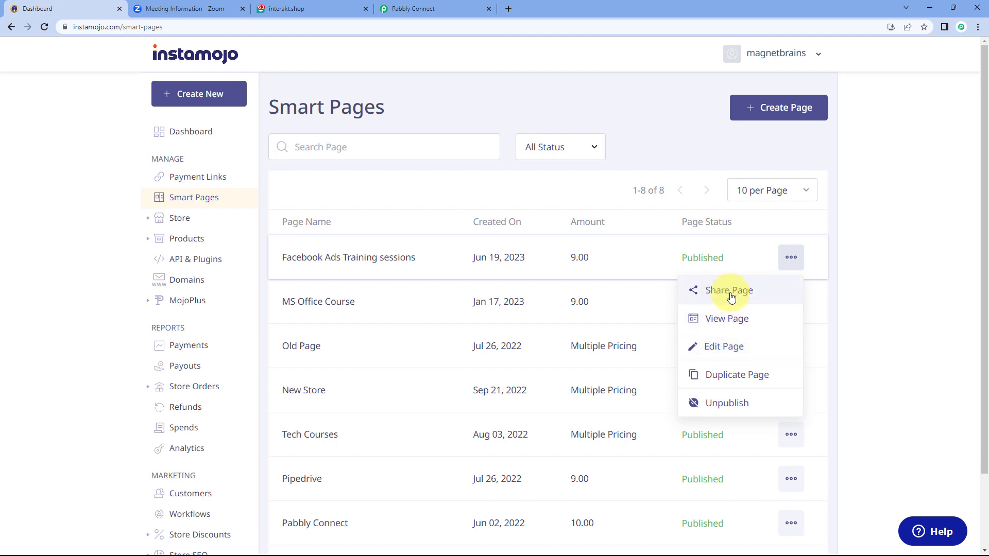
pyautogui.click(725, 293)
pyautogui.click(594, 368)
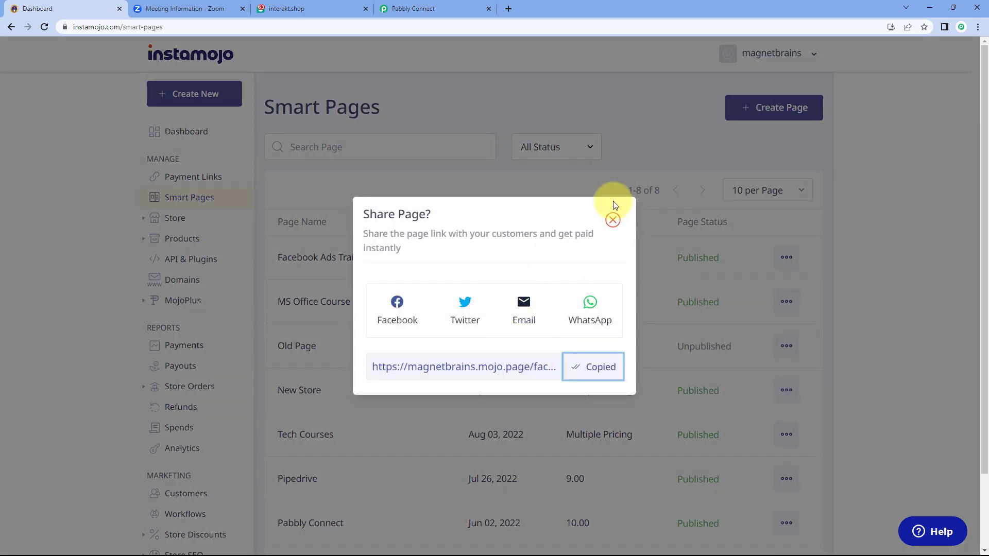
pyautogui.click(611, 217)
pyautogui.click(508, 9)
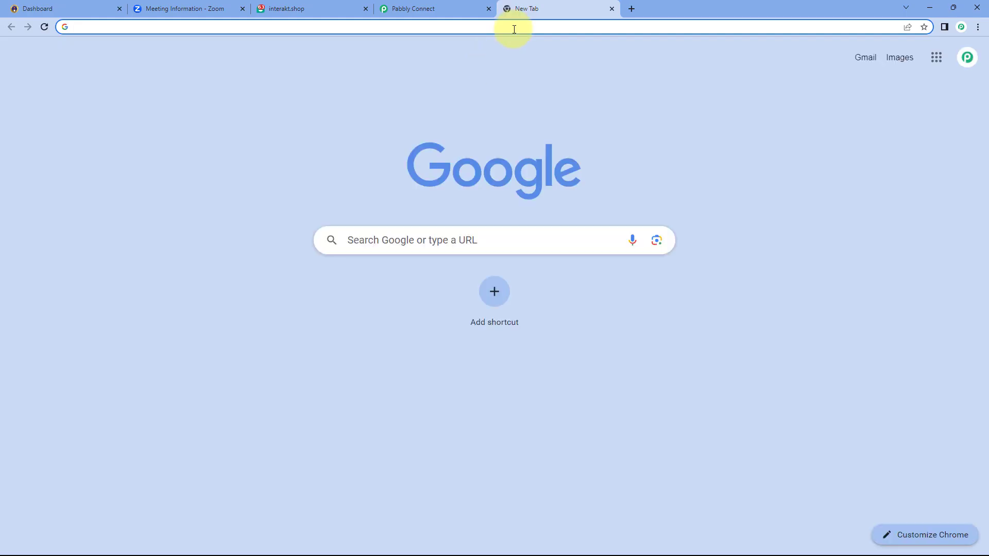
# Load the copied page link and start checkout for the ₹9 training sessions
pyautogui.hotkey('ctrl', 'v')
pyautogui.press('Return')
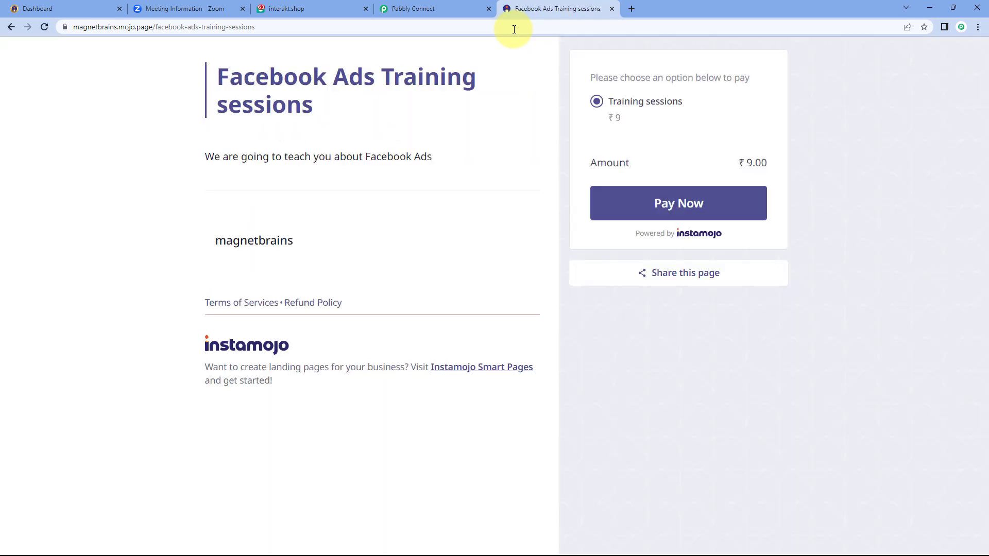
pyautogui.click(647, 208)
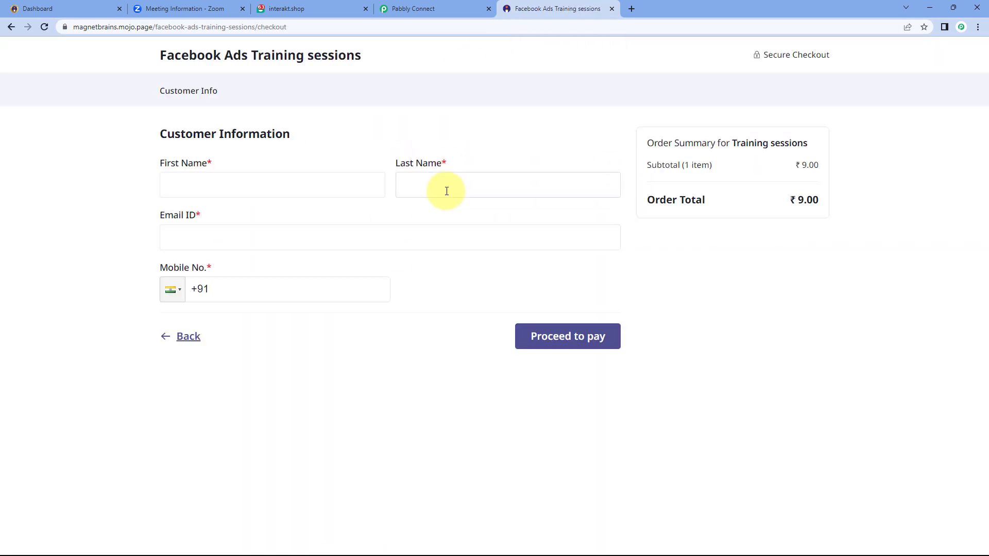
# Fill in the buyer's name, email and mobile number, then proceed to pay
pyautogui.click(270, 190)
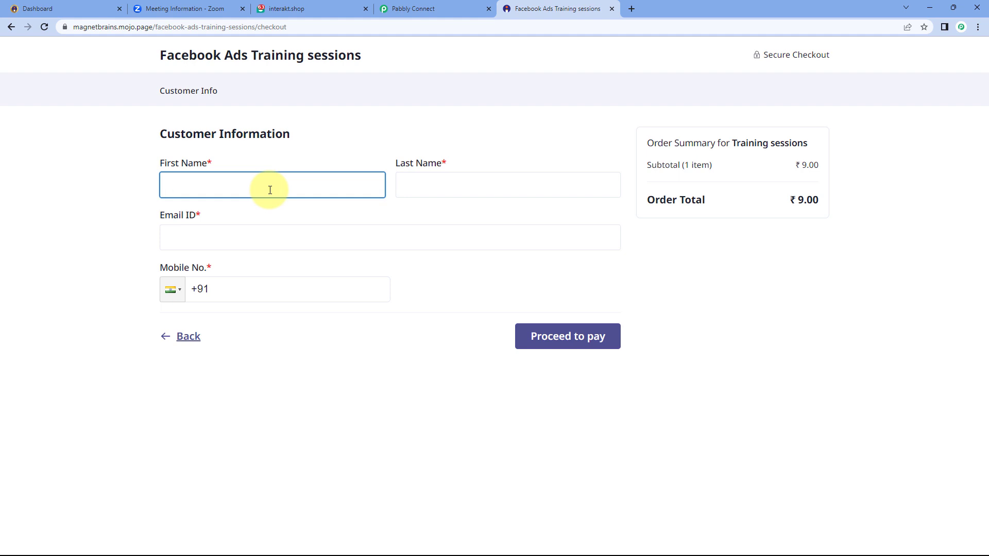
pyautogui.write('Demo')
pyautogui.press('Tab')
pyautogui.press('Tab')
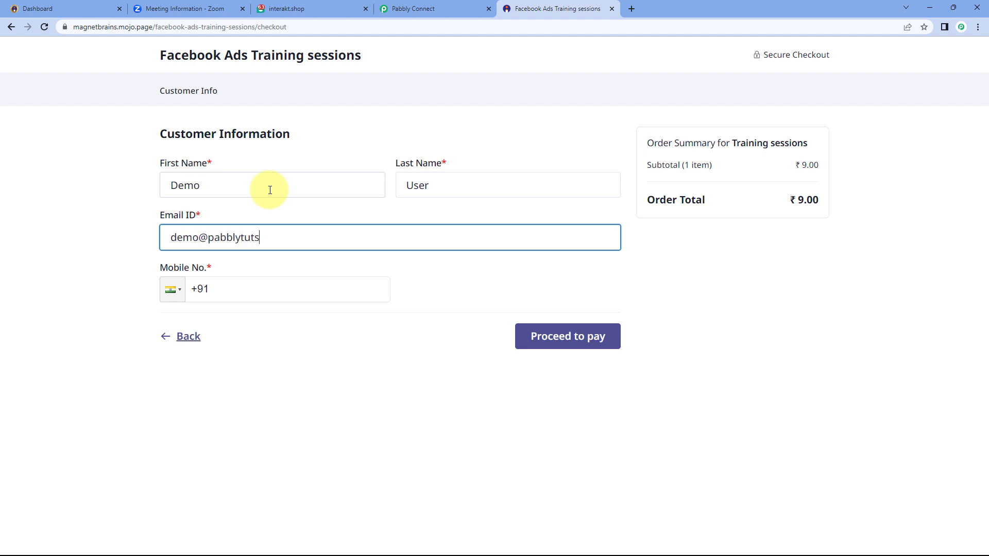
pyautogui.press('Tab')
pyautogui.write('8')
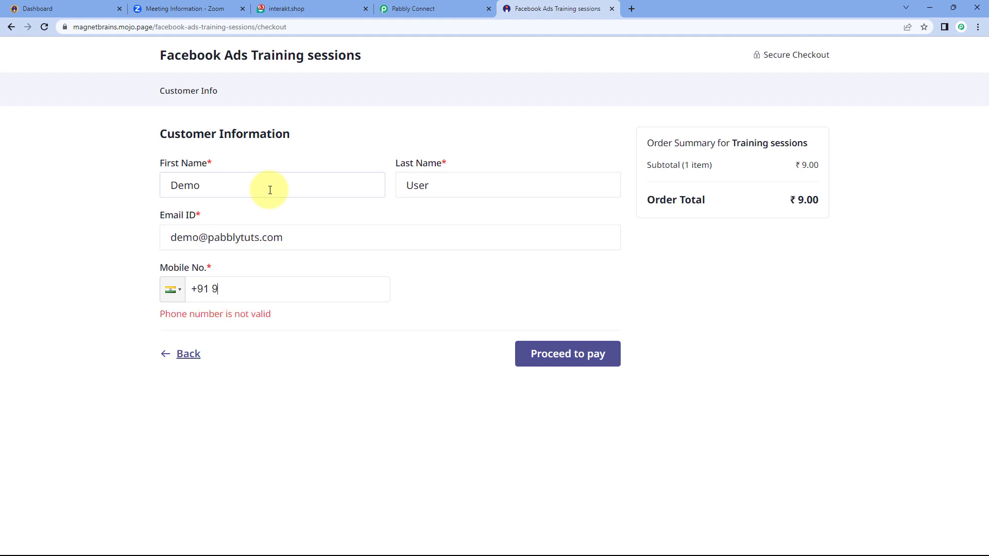
pyautogui.write('00000')
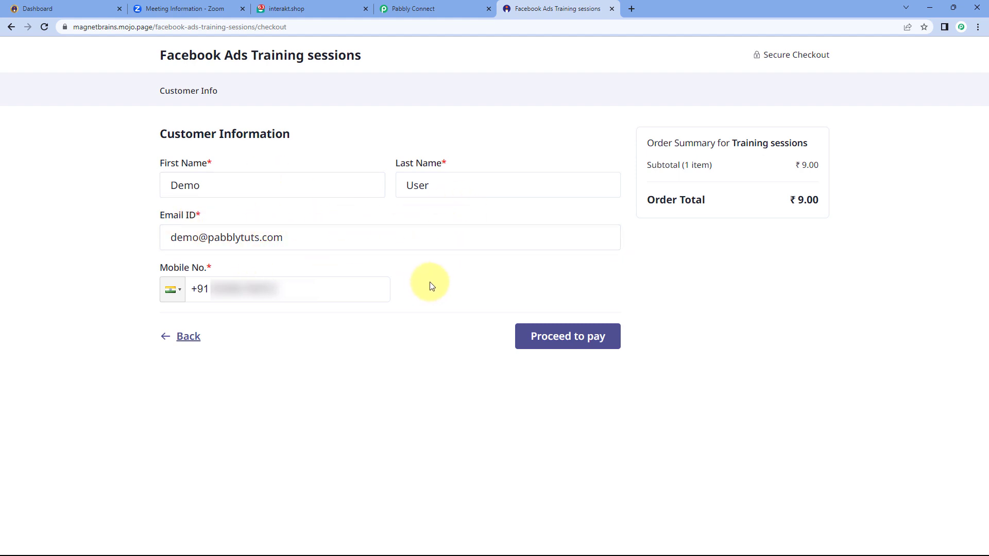
pyautogui.click(556, 337)
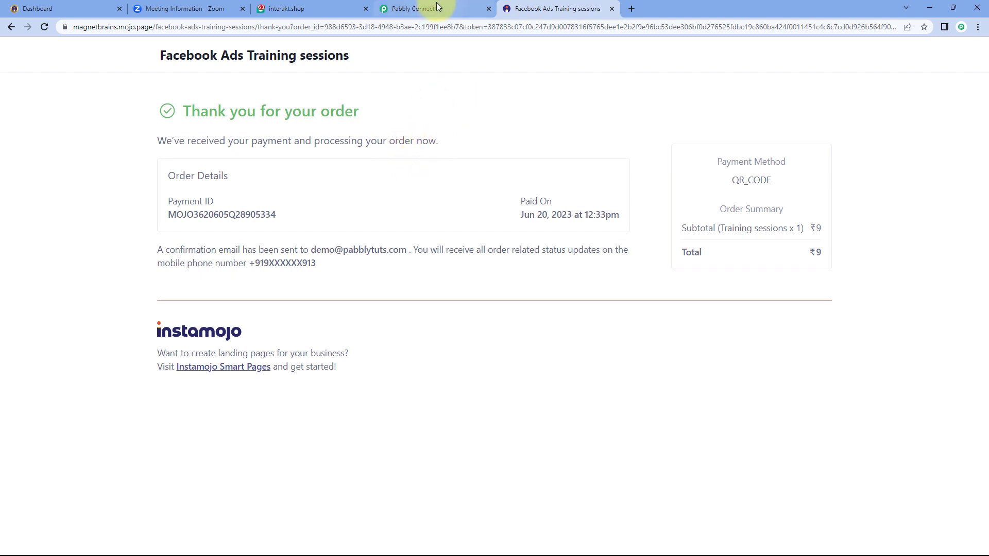
# Check the captured Instamojo response's SUCCESS payment status in Pabbly Connect
pyautogui.moveTo(446, 4)
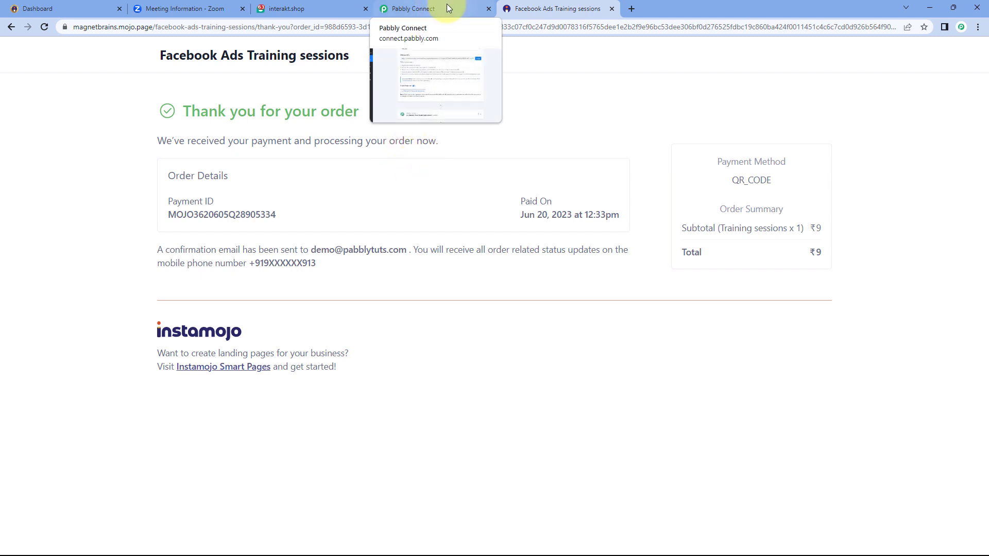
pyautogui.click(448, 7)
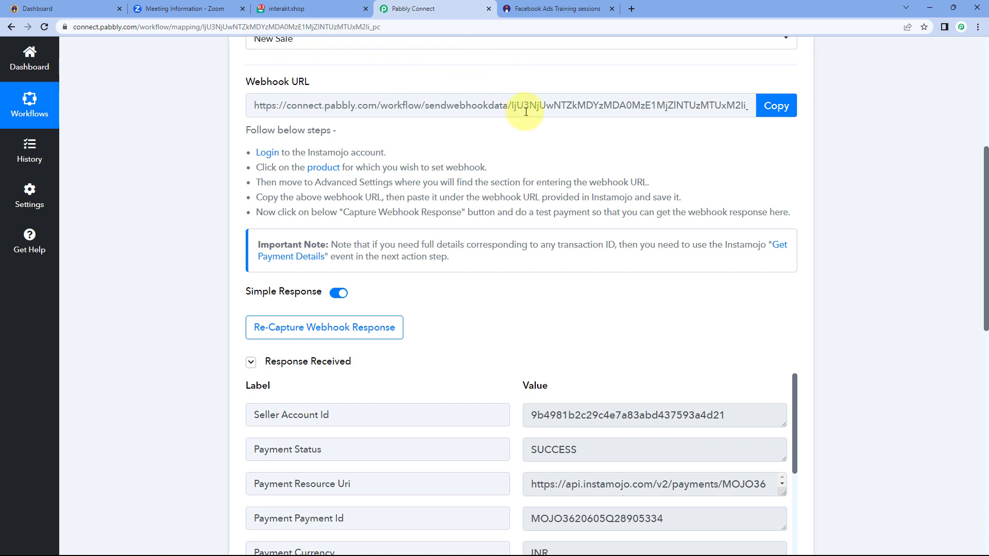
pyautogui.scroll(-2, 446, 160)
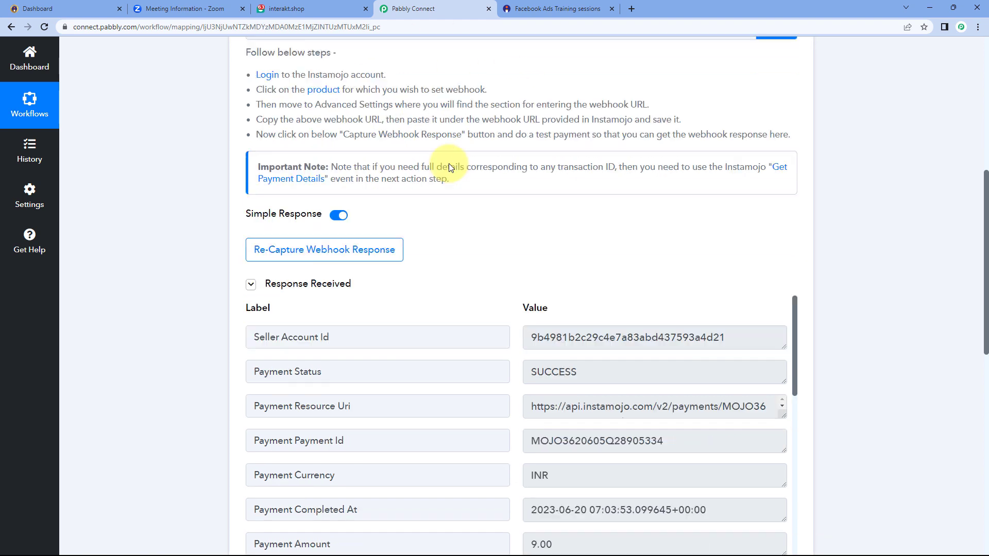
pyautogui.scroll(-2, 467, 182)
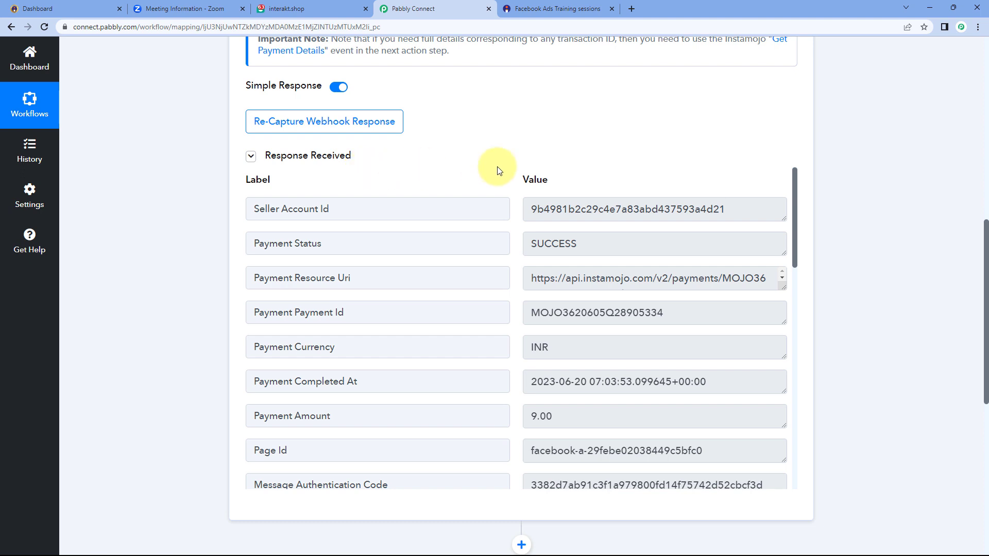
pyautogui.scroll(-1, 504, 167)
pyautogui.scroll(1, 512, 191)
pyautogui.click(529, 246)
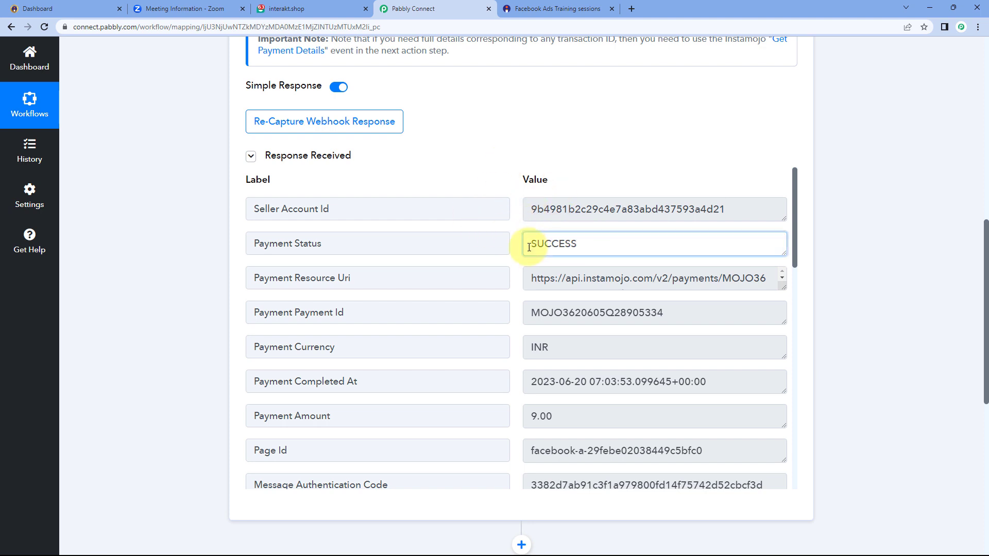
pyautogui.doubleClick(529, 248)
pyautogui.click(516, 242)
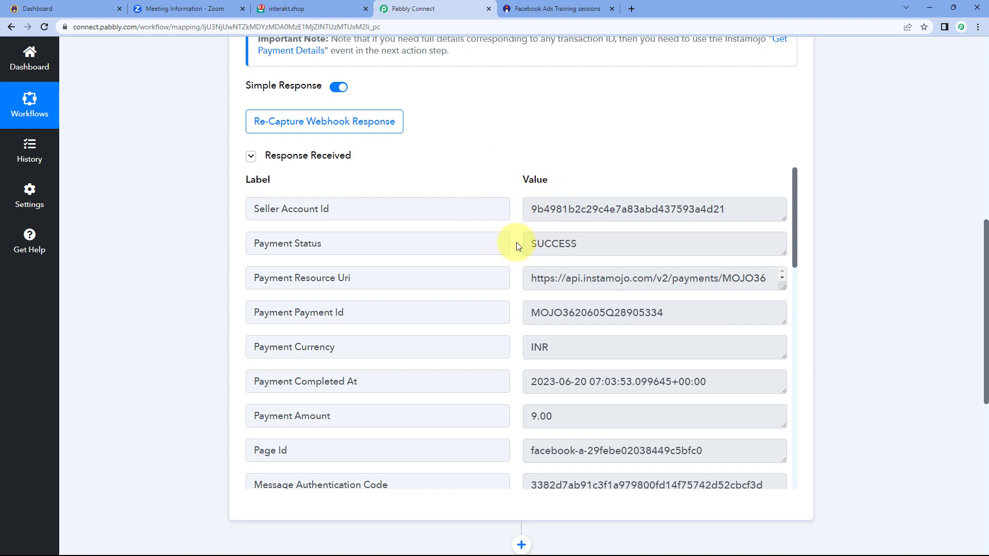
# Inspect the captured payment id and the 9.00 INR amount
pyautogui.scroll(-1, 515, 244)
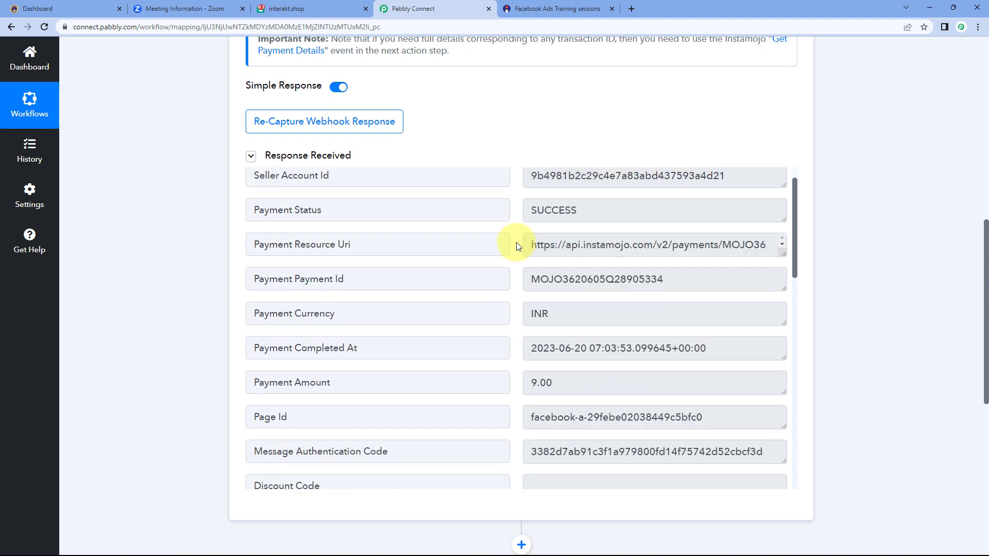
pyautogui.click(654, 261)
pyautogui.moveTo(654, 262); pyautogui.dragTo(518, 257)
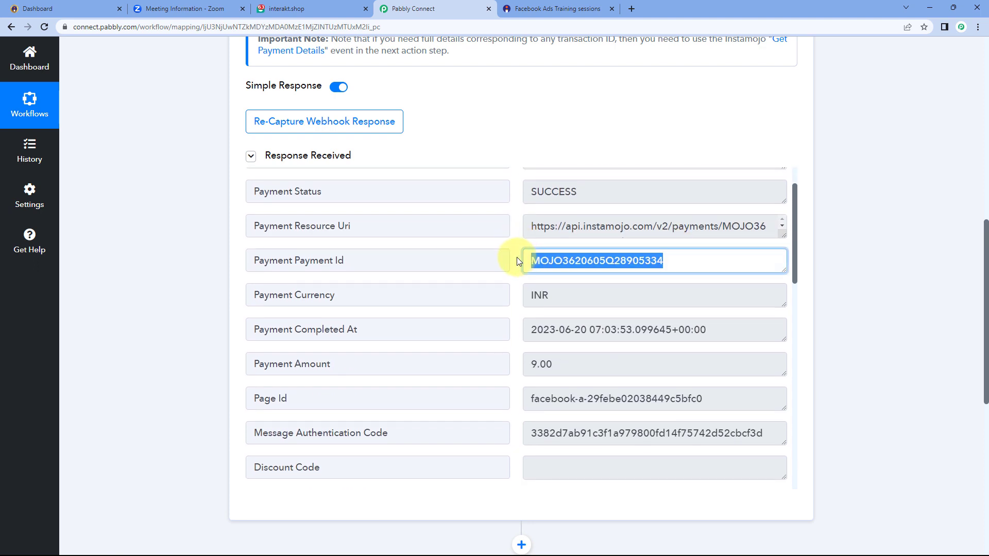
pyautogui.scroll(-1, 517, 258)
pyautogui.moveTo(576, 245); pyautogui.dragTo(509, 246)
pyautogui.scroll(-2, 509, 246)
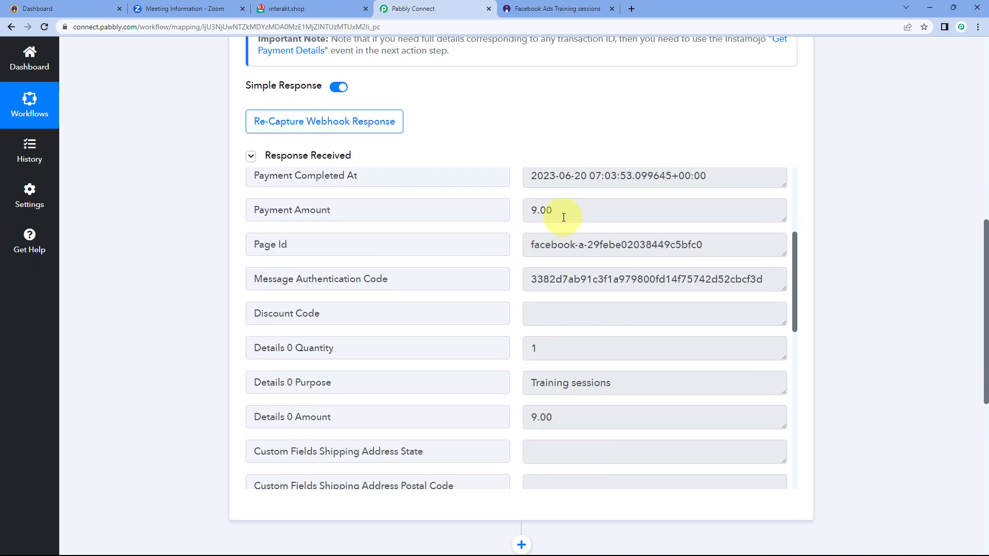
pyautogui.moveTo(563, 214); pyautogui.dragTo(512, 215)
pyautogui.click(514, 216)
# Inspect the captured Page Id and the Training sessions purpose value
pyautogui.scroll(1, 516, 215)
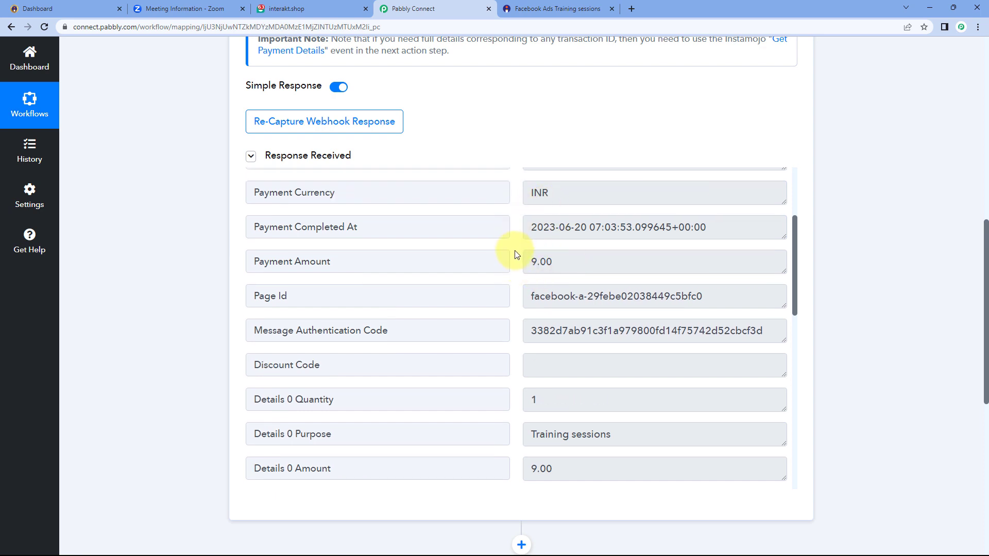
pyautogui.moveTo(713, 289); pyautogui.dragTo(516, 291)
pyautogui.click(515, 291)
pyautogui.scroll(-1, 516, 292)
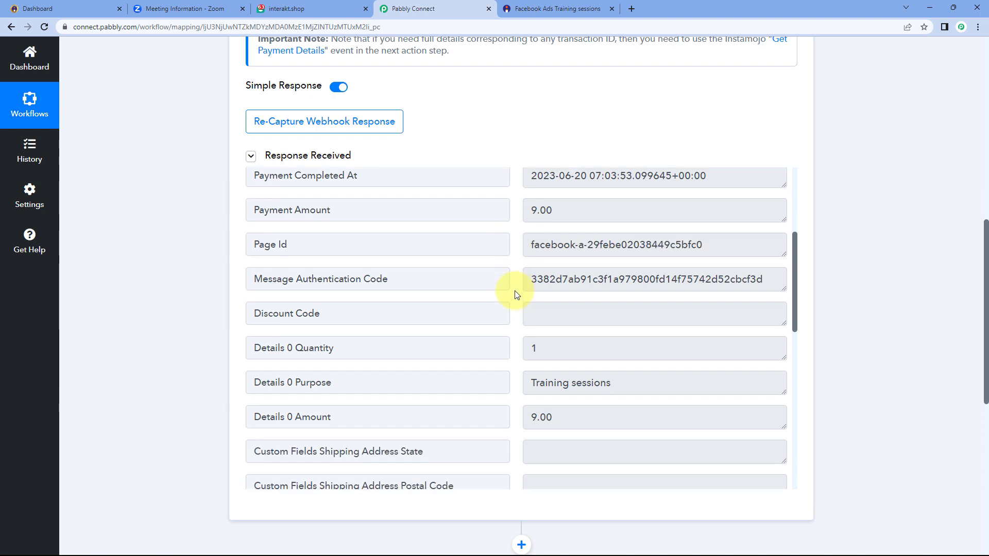
pyautogui.scroll(-2, 516, 292)
pyautogui.click(598, 280)
pyautogui.moveTo(612, 280); pyautogui.dragTo(517, 279)
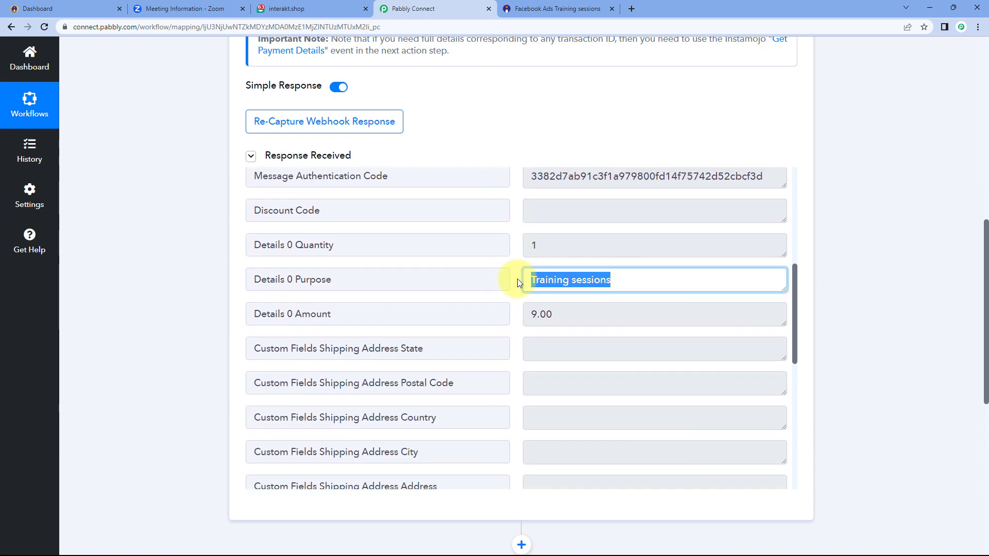
pyautogui.click(517, 280)
# Inspect the captured buyer's name, phone number and email
pyautogui.scroll(-3, 519, 281)
pyautogui.scroll(-3, 517, 279)
pyautogui.scroll(3, 518, 279)
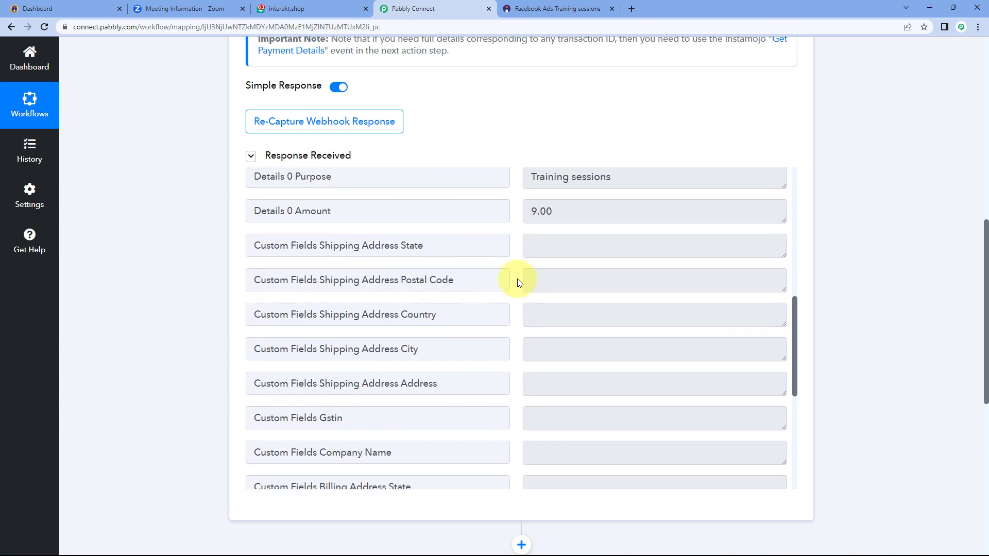
pyautogui.scroll(-9, 517, 279)
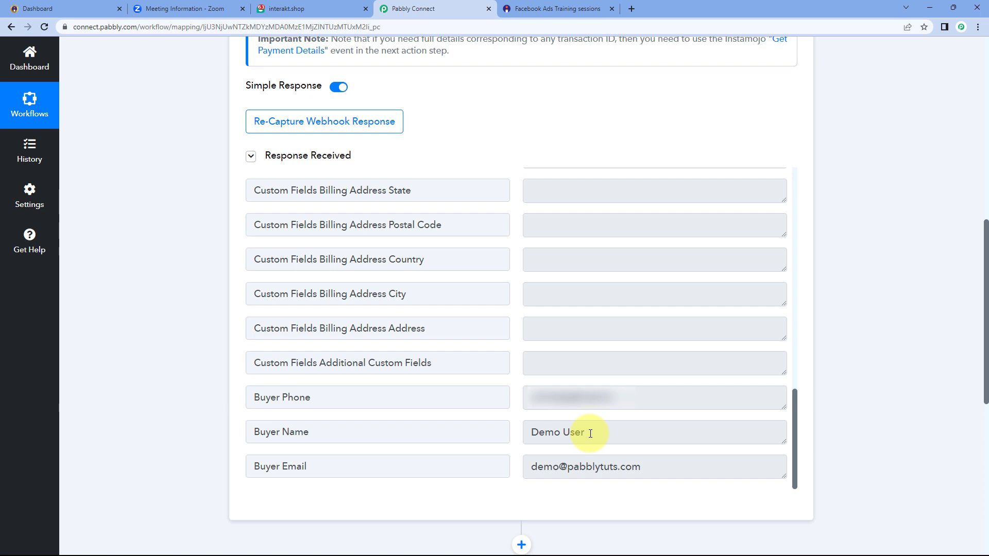
pyautogui.click(600, 433)
pyautogui.moveTo(601, 434); pyautogui.dragTo(530, 433)
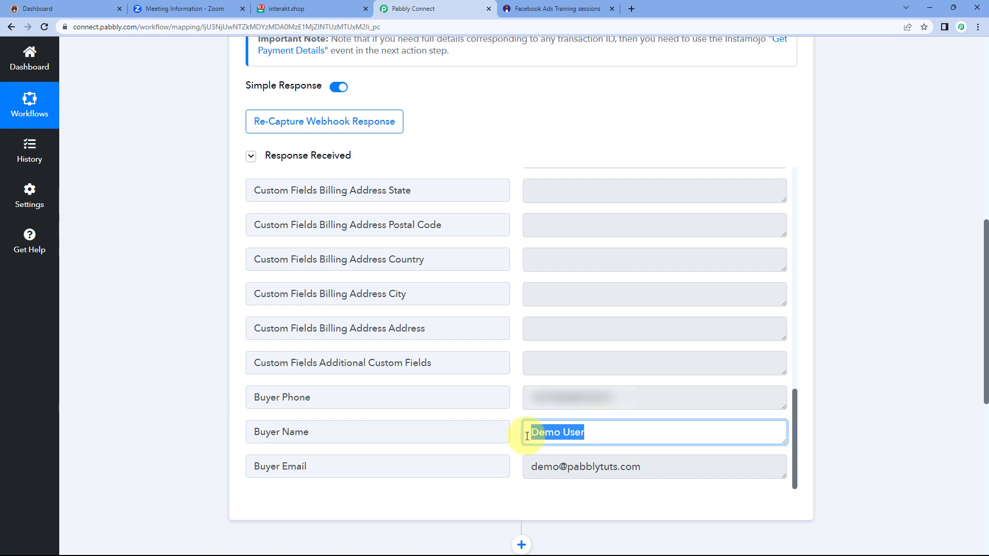
pyautogui.moveTo(617, 398); pyautogui.dragTo(521, 400)
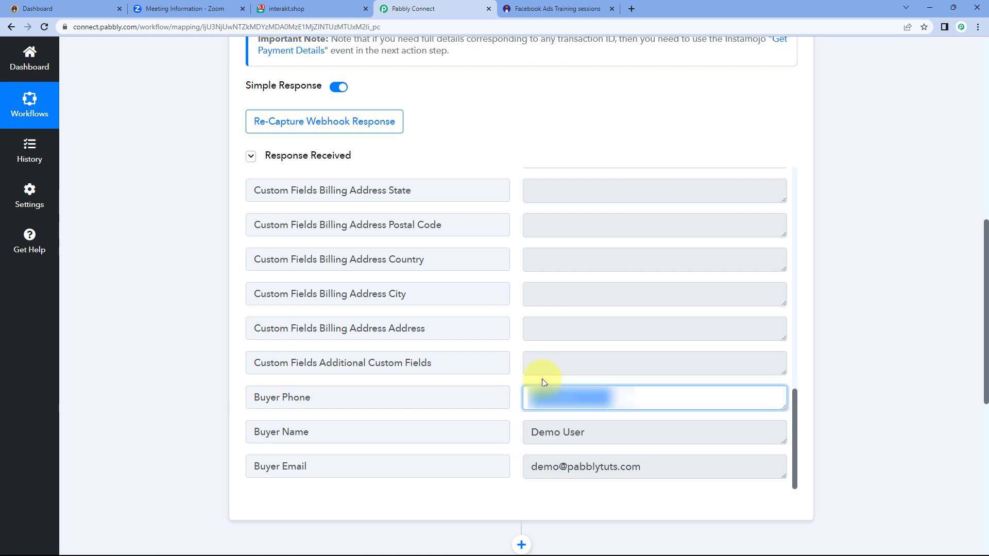
pyautogui.moveTo(642, 467); pyautogui.dragTo(528, 470)
pyautogui.click(508, 419)
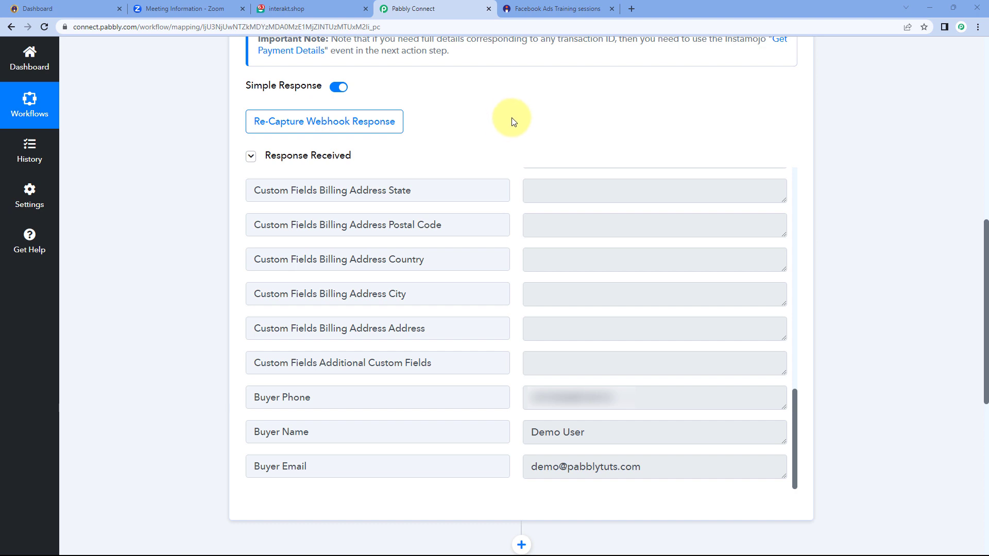
# Glance at the Zoom invite and Interakt templates, then scroll down to the Action step
pyautogui.scroll(-3, 514, 121)
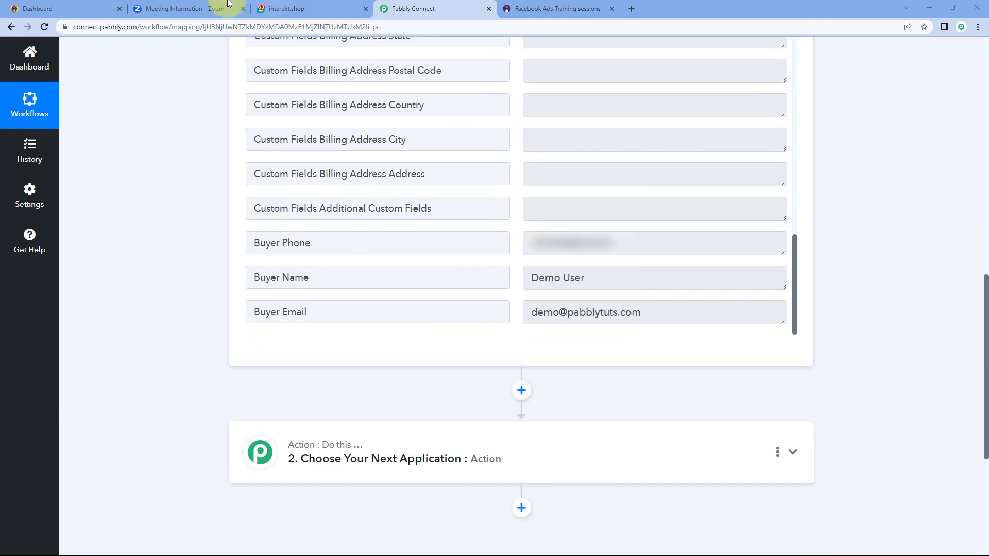
pyautogui.click(184, 8)
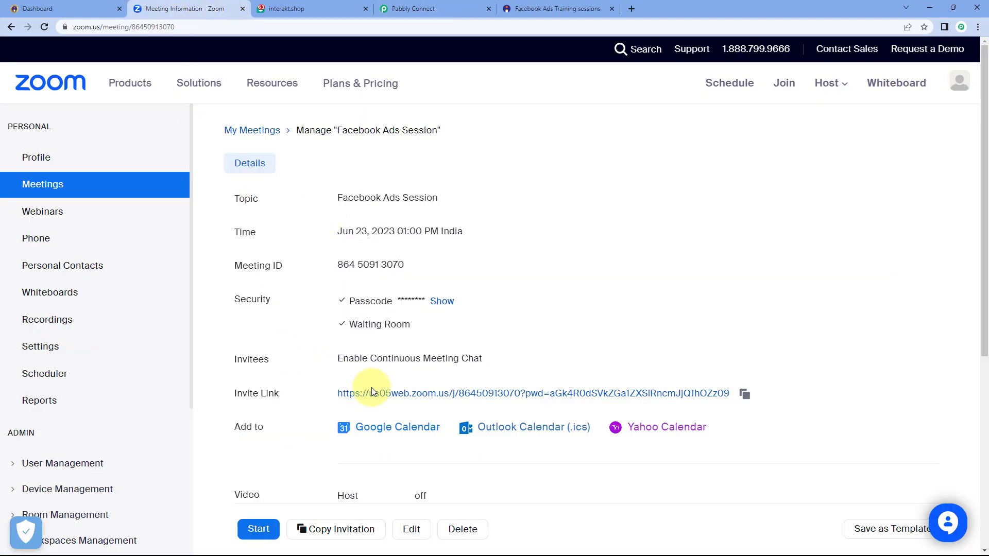
pyautogui.click(411, 9)
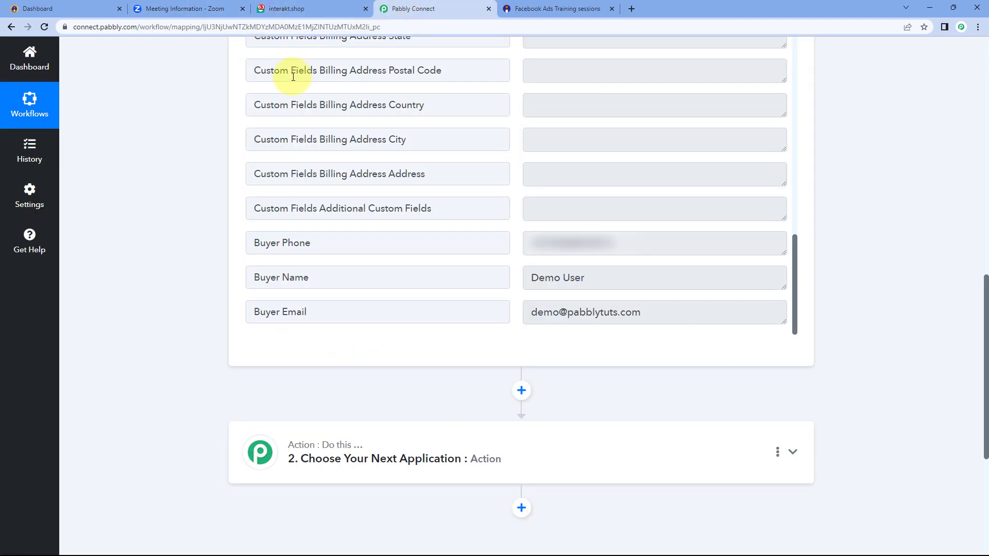
pyautogui.click(301, 7)
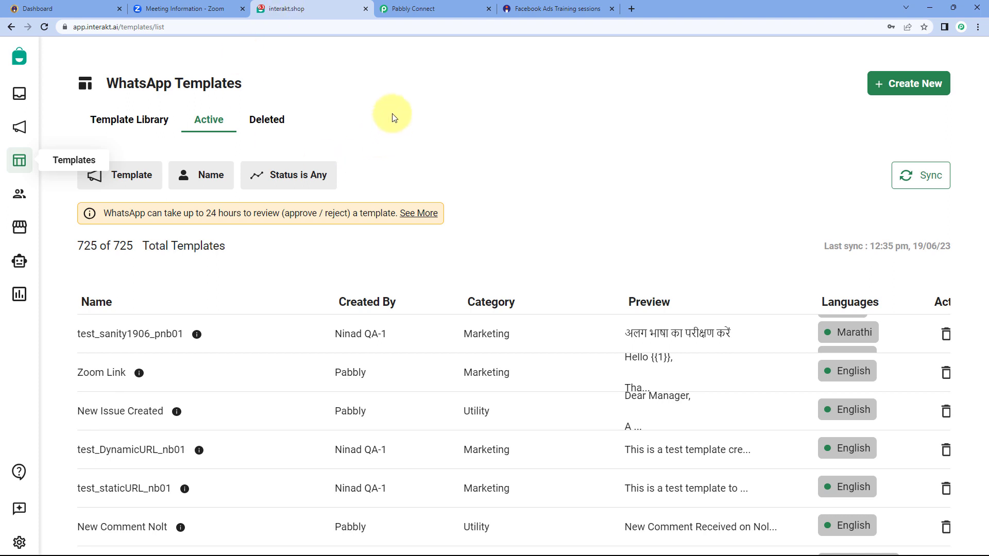
pyautogui.click(412, 8)
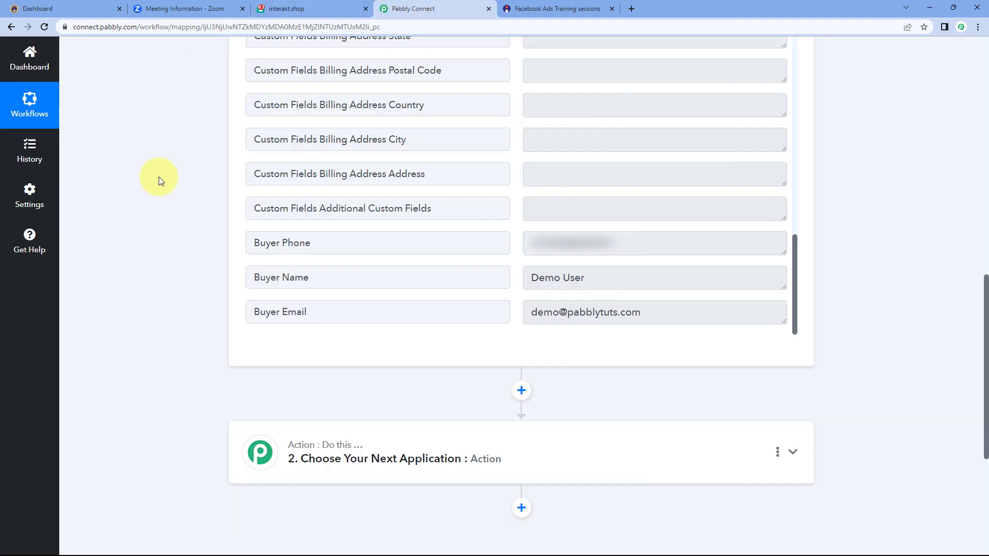
pyautogui.scroll(-5, 200, 193)
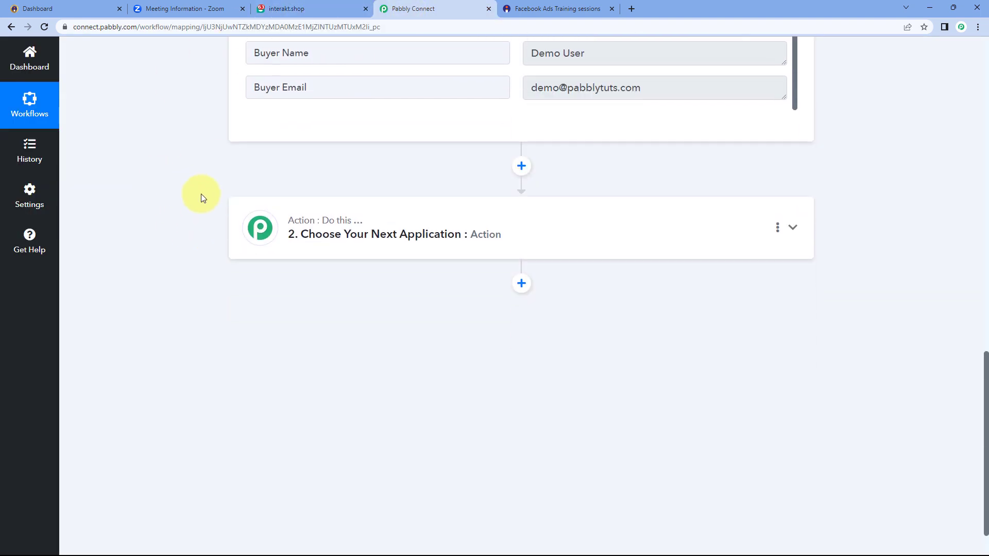
# Set the action app to Interakt with the Send WhatsApp Template Message event
pyautogui.click(325, 217)
pyautogui.scroll(-1, 165, 244)
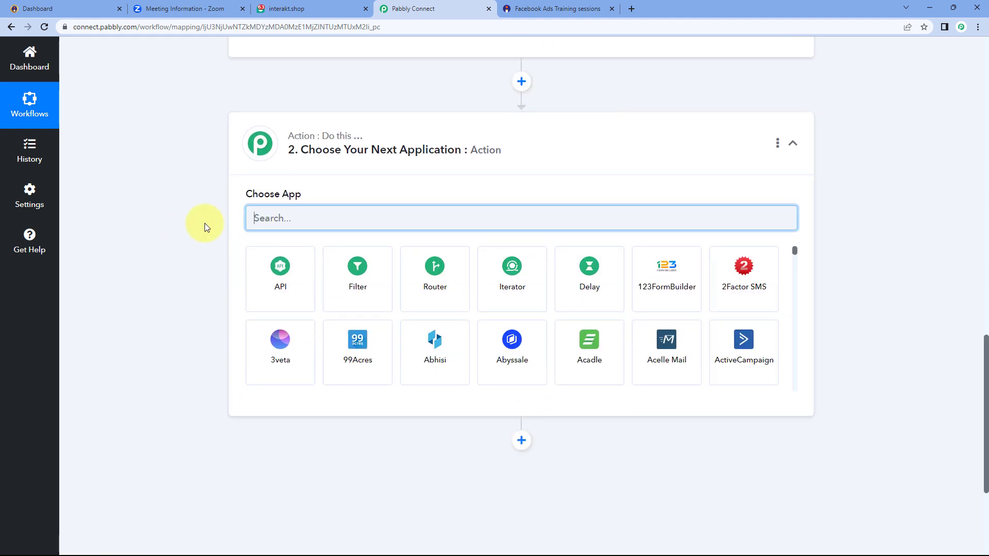
pyautogui.write('Interak')
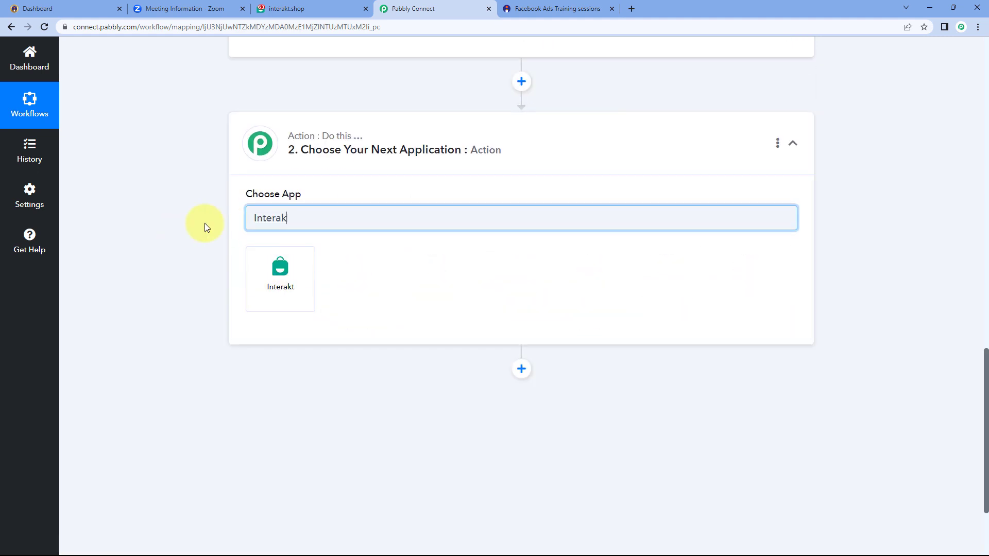
pyautogui.write('t')
pyautogui.click(260, 278)
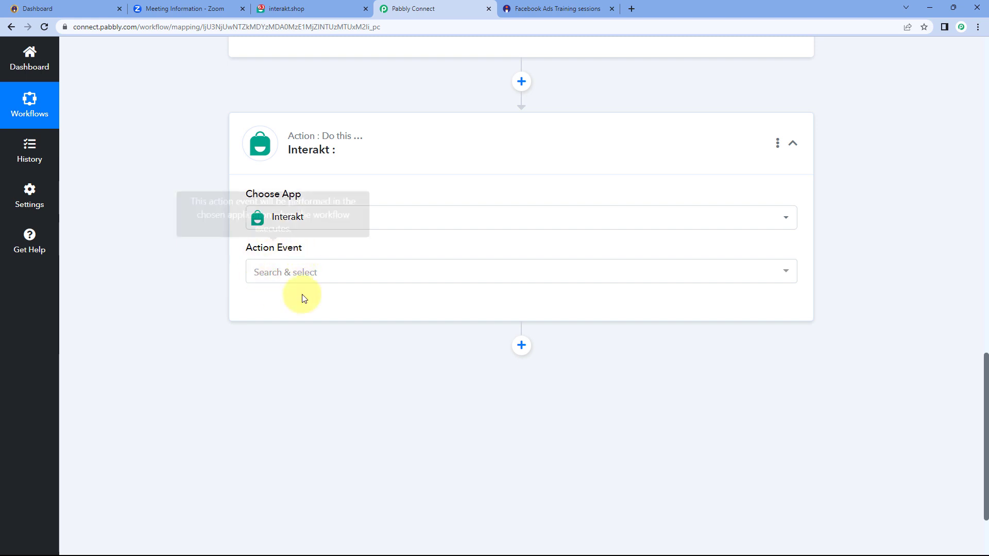
pyautogui.click(335, 272)
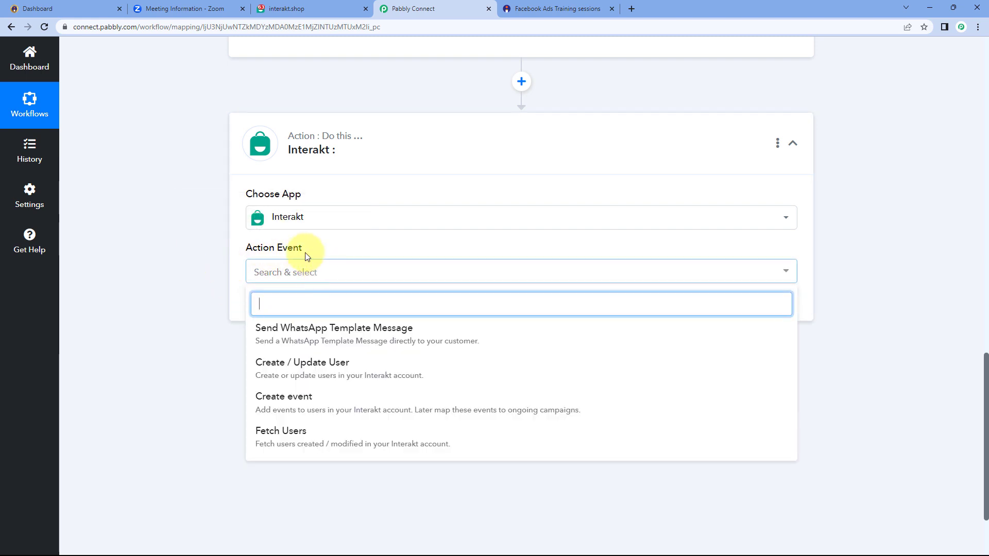
pyautogui.click(345, 336)
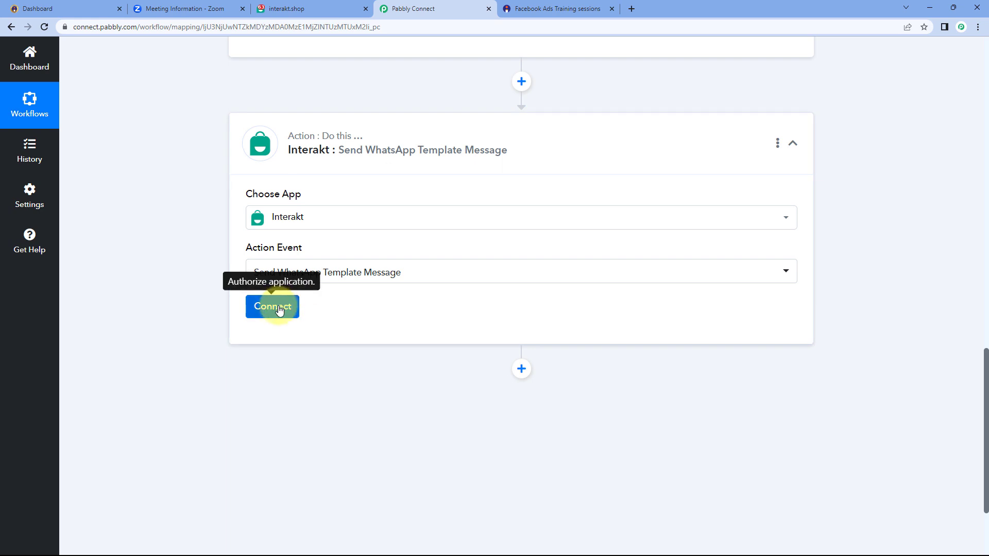
# Start adding a new Interakt connection and switch to the Interakt tab
pyautogui.click(279, 310)
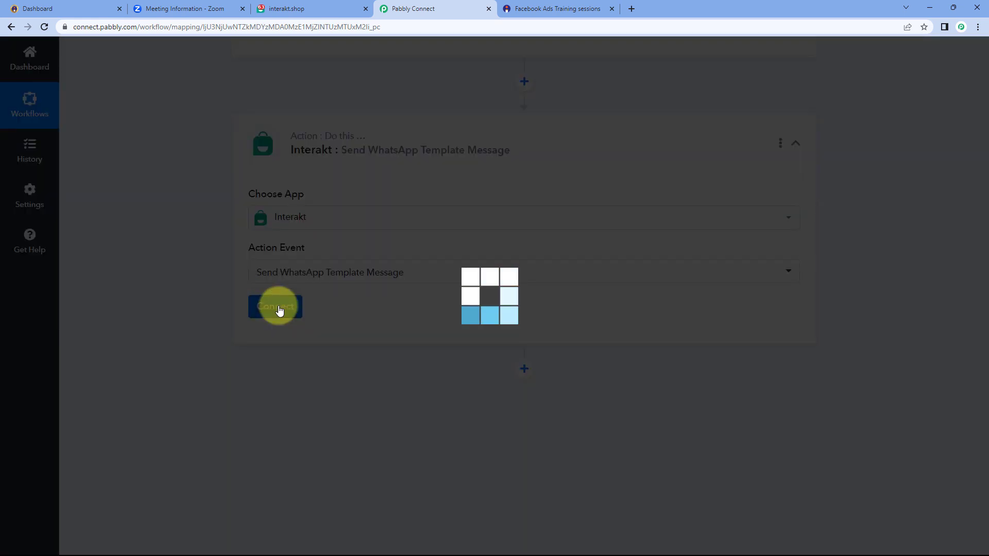
pyautogui.click(459, 164)
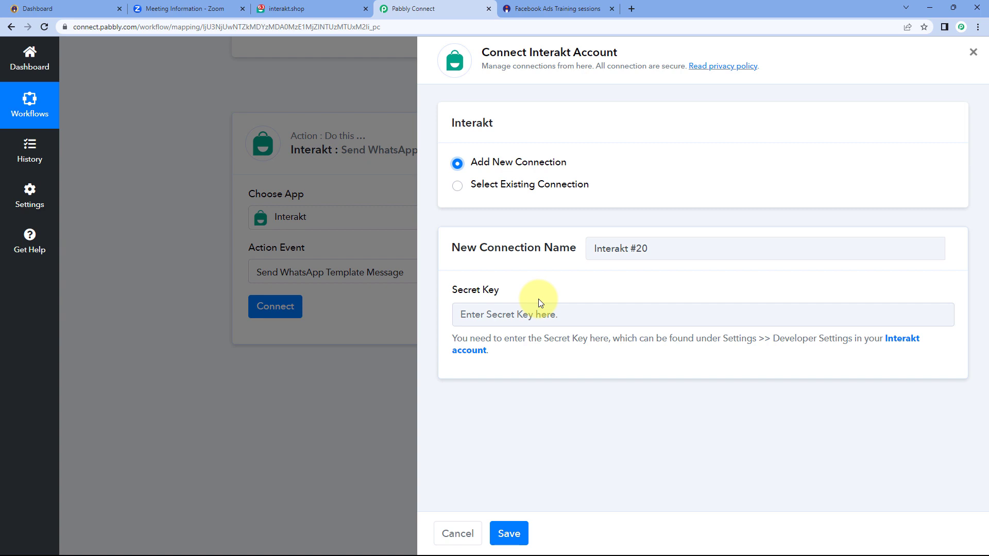
pyautogui.click(313, 8)
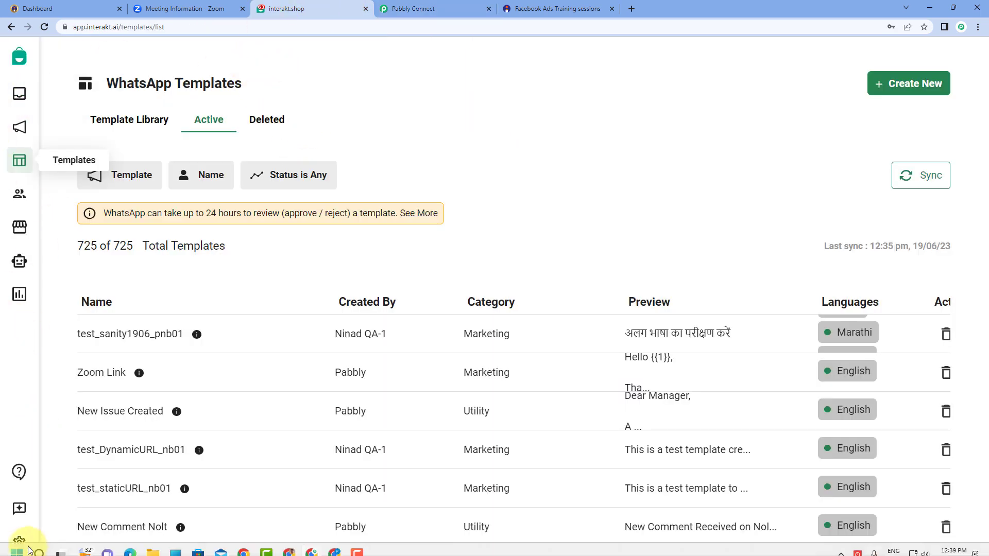
# Copy the Secret Key from Interakt's Developer Setting page
pyautogui.click(19, 542)
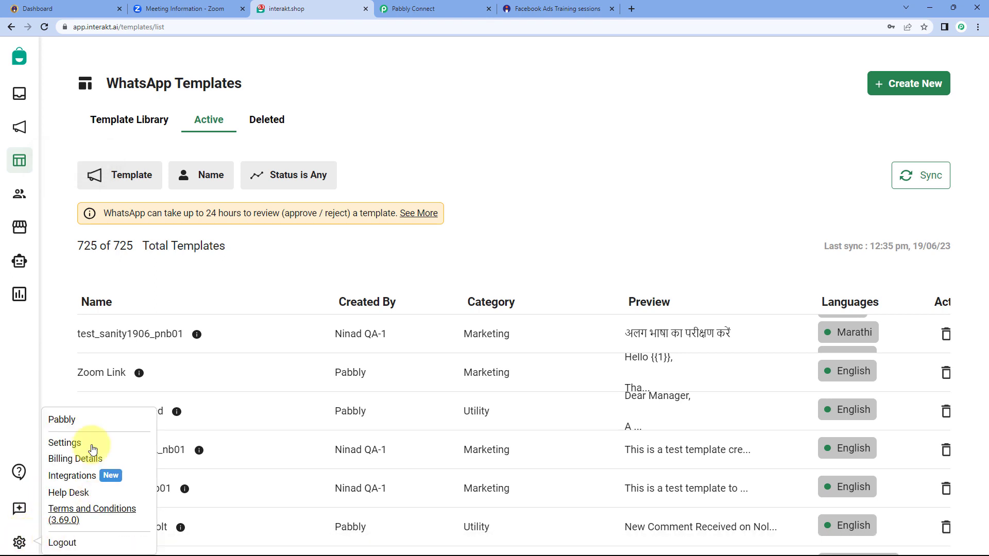
pyautogui.click(64, 444)
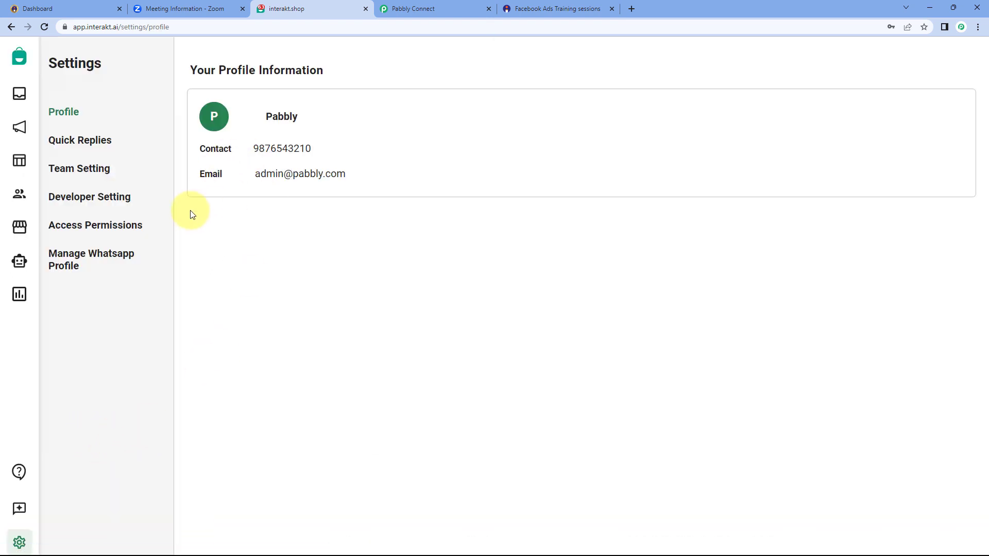
pyautogui.click(96, 203)
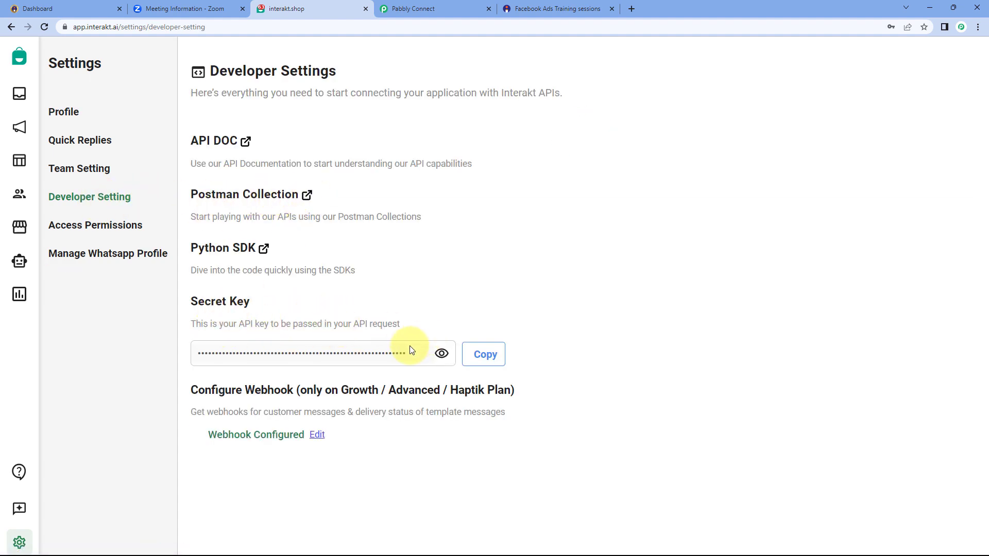
pyautogui.click(496, 358)
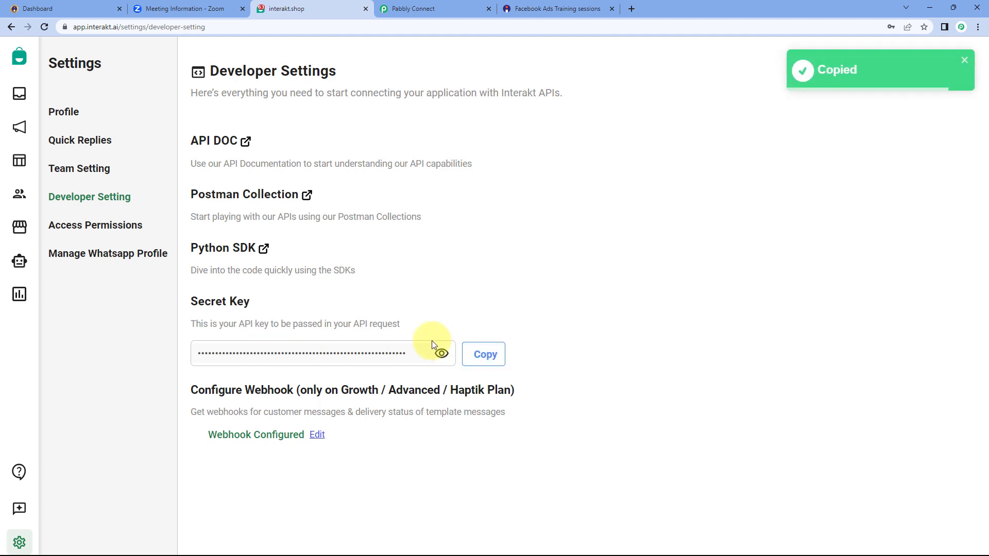
pyautogui.click(468, 4)
# Paste the copied Interakt Secret Key into the new connection and save it so it shows Connected
pyautogui.click(504, 316)
pyautogui.rightClick(506, 319)
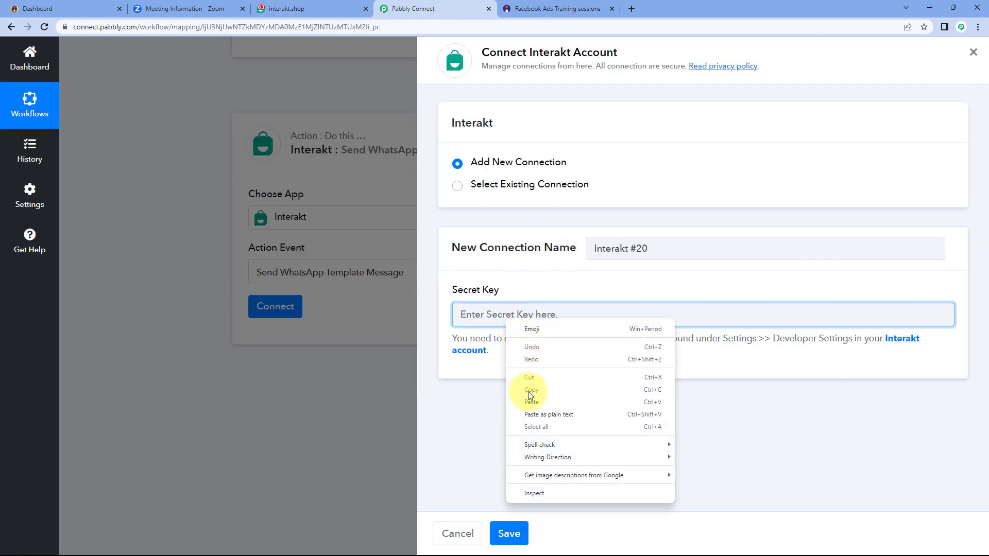
pyautogui.click(530, 401)
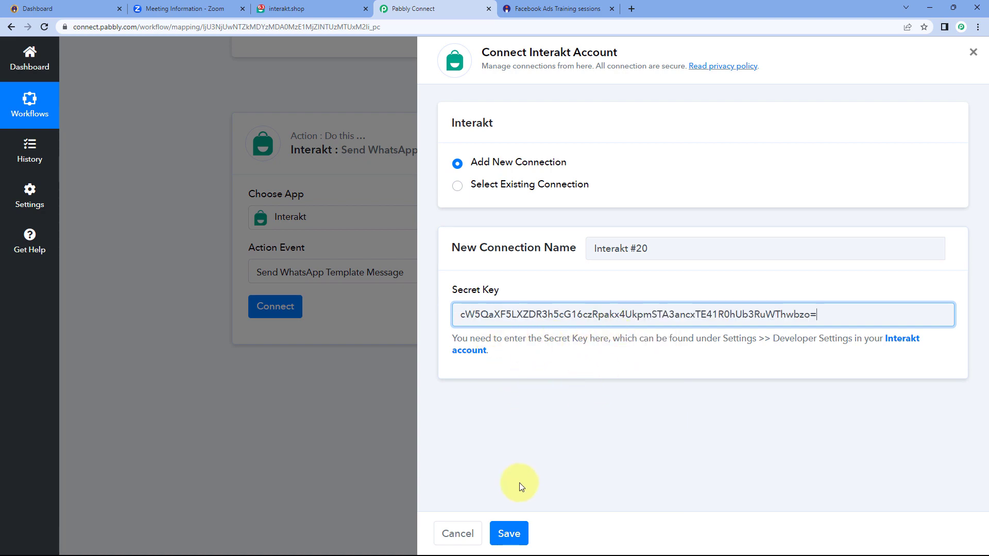
pyautogui.click(512, 534)
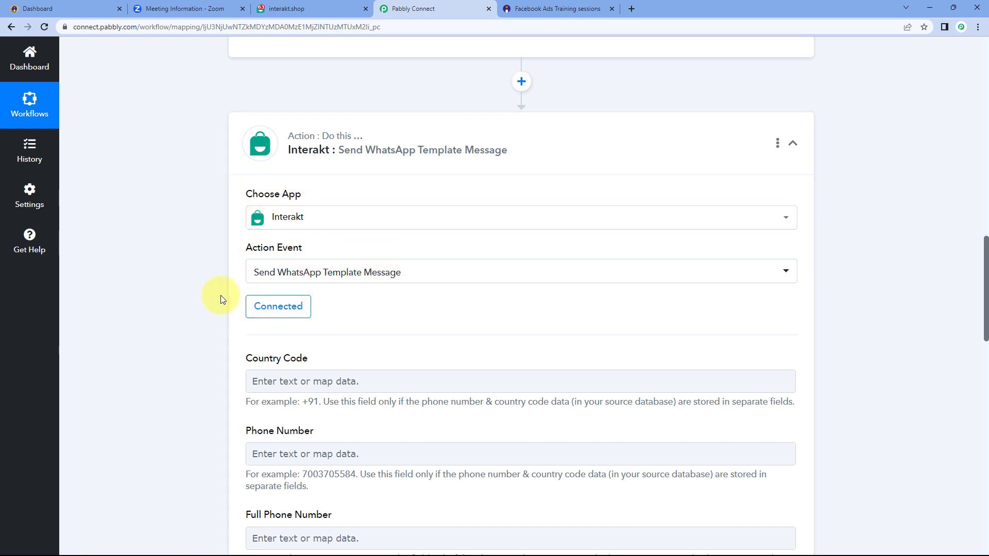
pyautogui.scroll(-4, 221, 296)
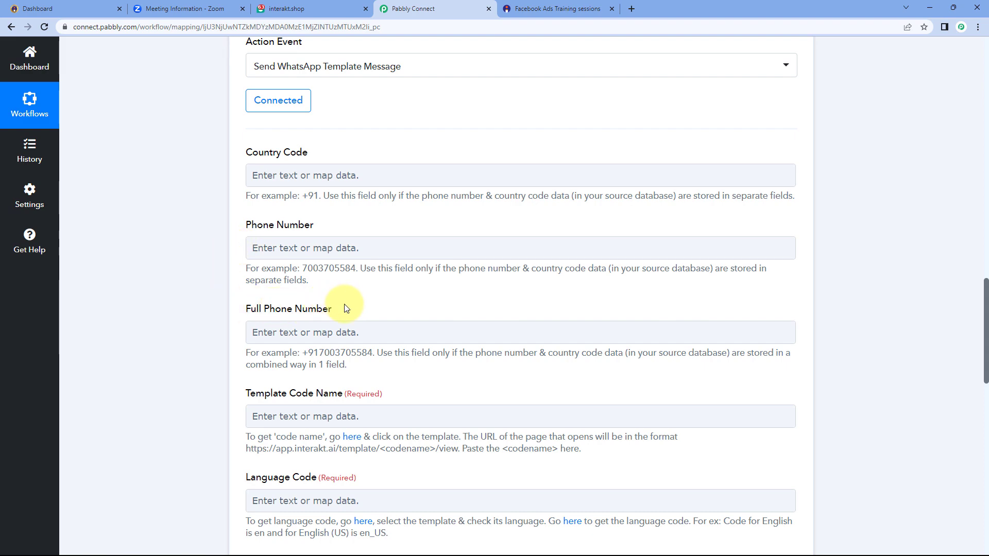
pyautogui.scroll(8, 562, 215)
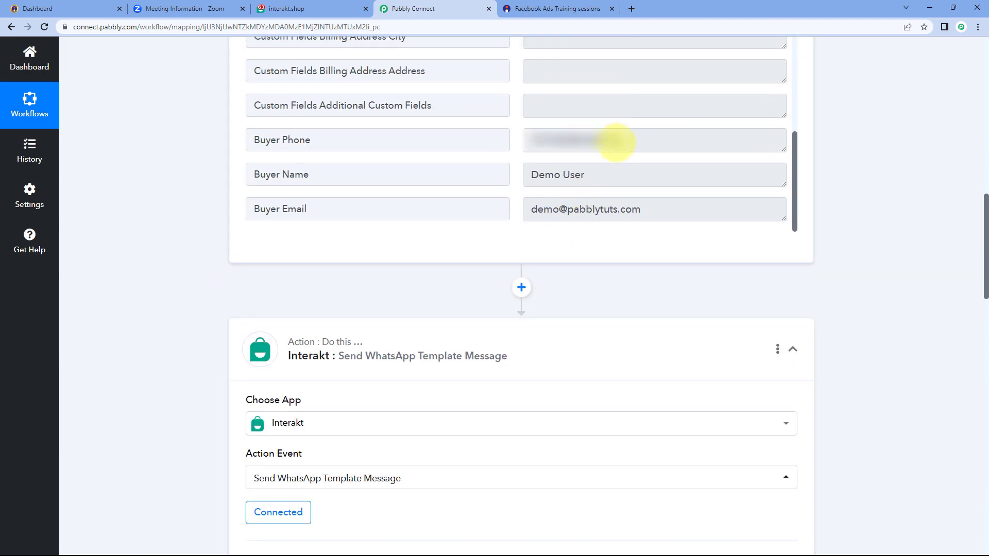
# Highlight the sample buyer phone number in the trigger data
pyautogui.moveTo(616, 141); pyautogui.dragTo(548, 142)
pyautogui.click(519, 143)
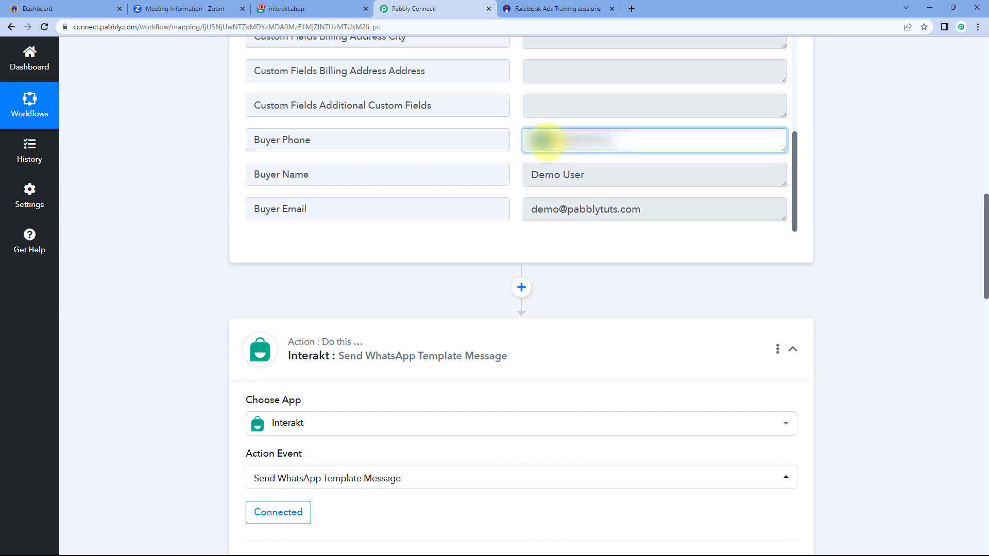
pyautogui.moveTo(547, 141); pyautogui.dragTo(620, 144)
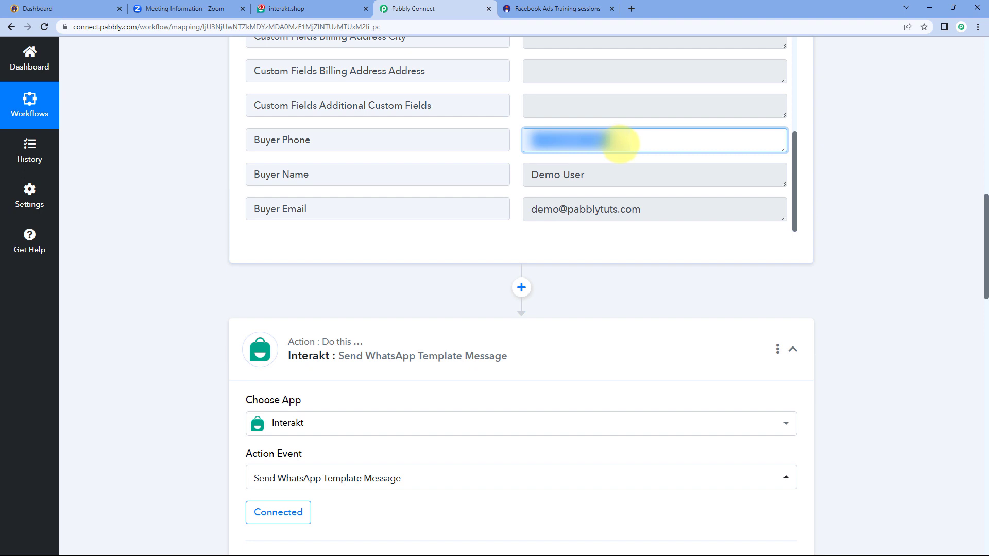
pyautogui.click(621, 143)
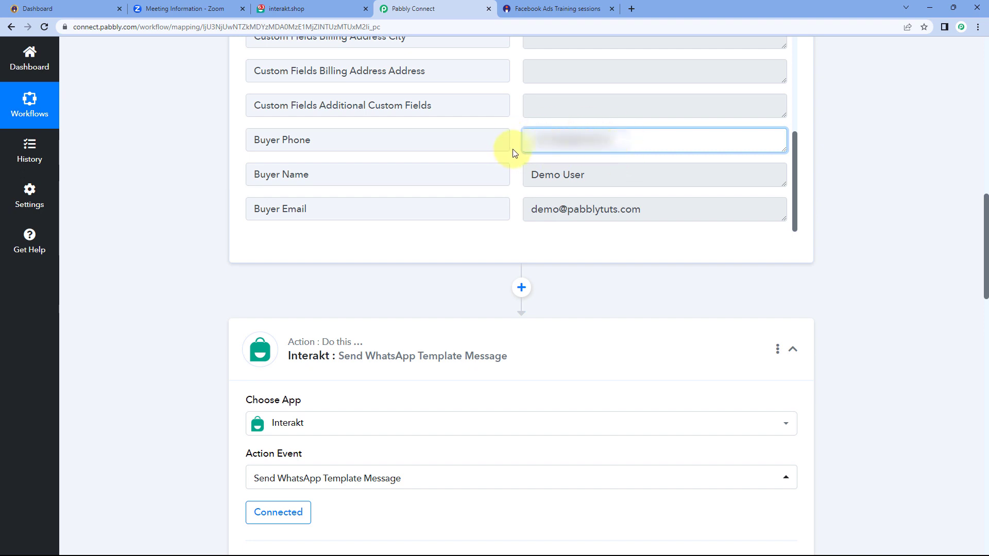
pyautogui.click(513, 149)
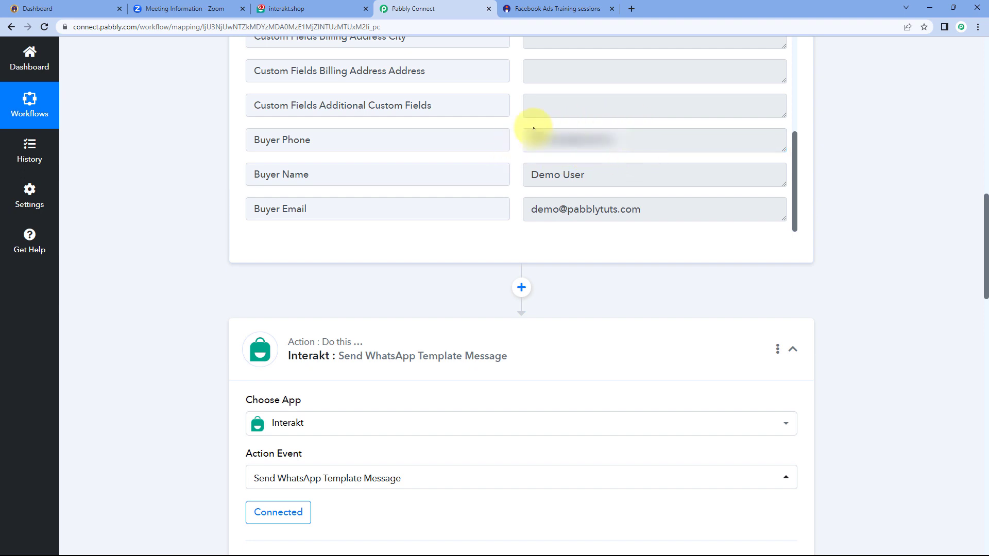
pyautogui.scroll(-10, 214, 239)
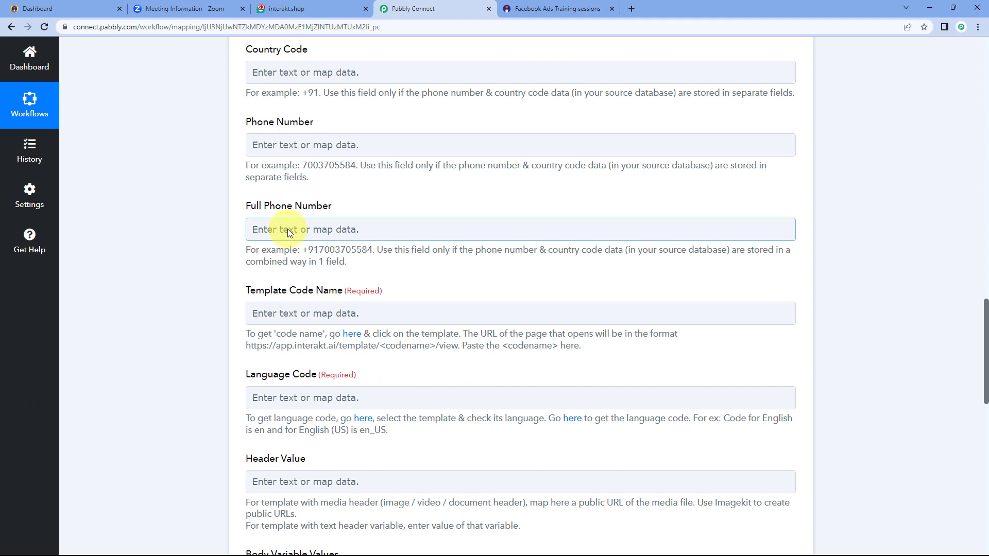
pyautogui.scroll(-1, 297, 209)
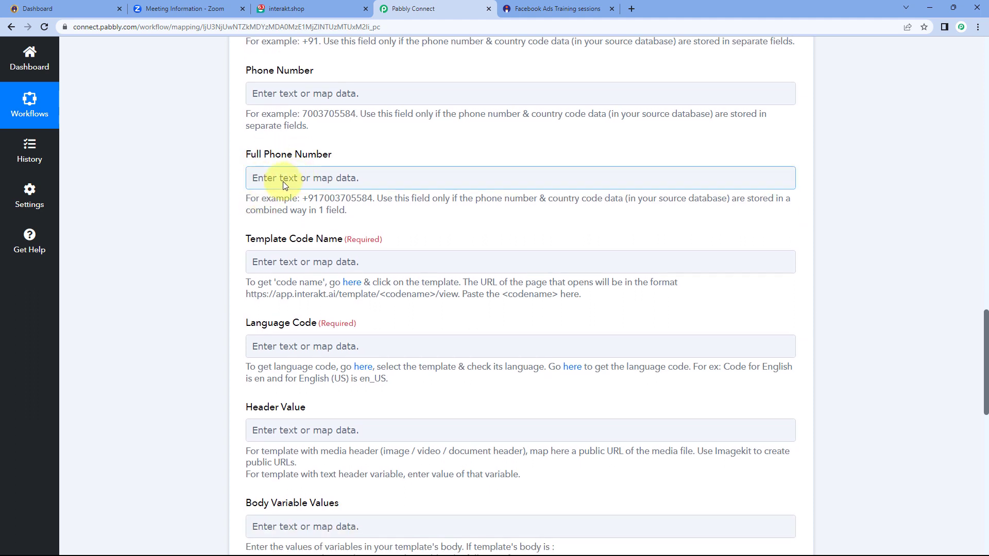
# Map Buyer Phone from '1. Instamojo: New Sale' into the Full Phone Number field
pyautogui.click(283, 182)
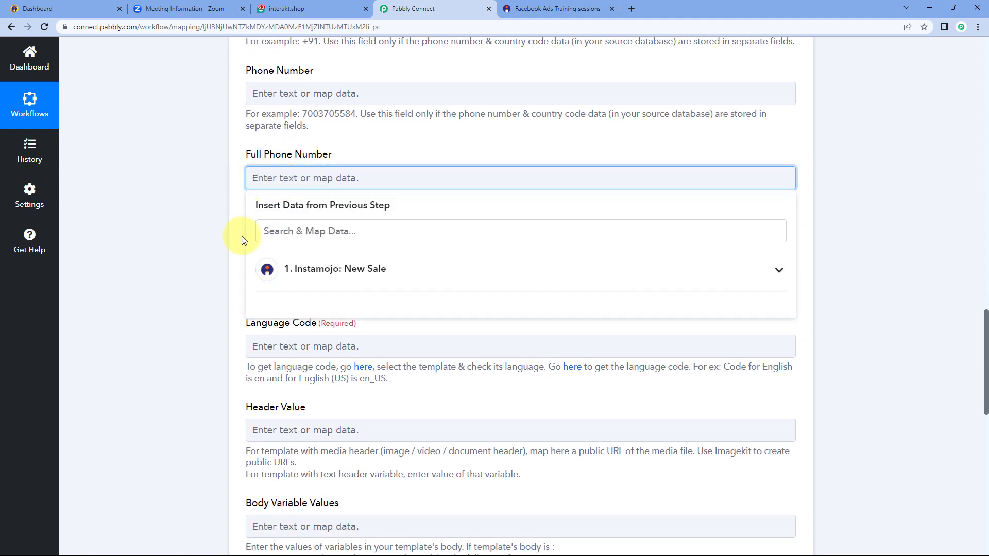
pyautogui.click(374, 270)
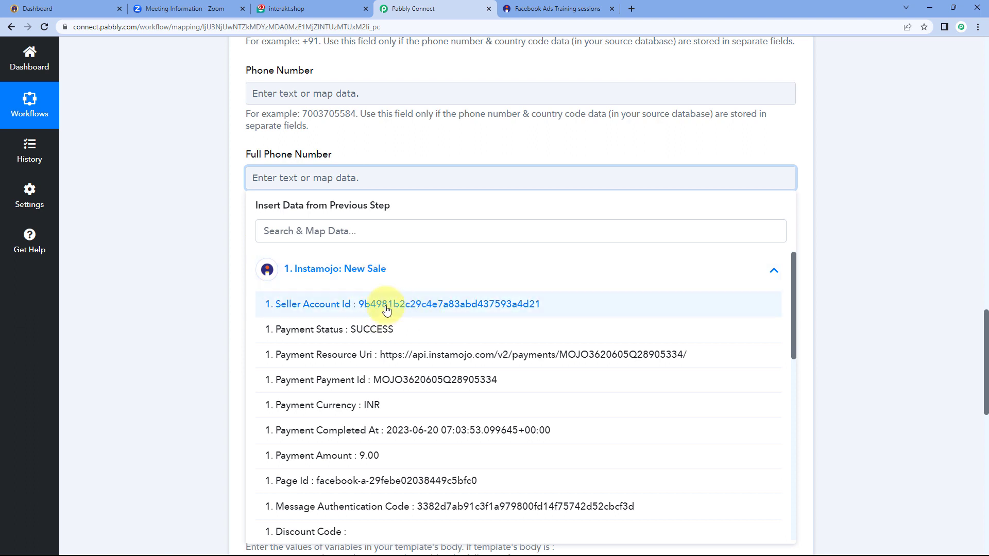
pyautogui.scroll(-4, 384, 307)
pyautogui.scroll(-5, 386, 310)
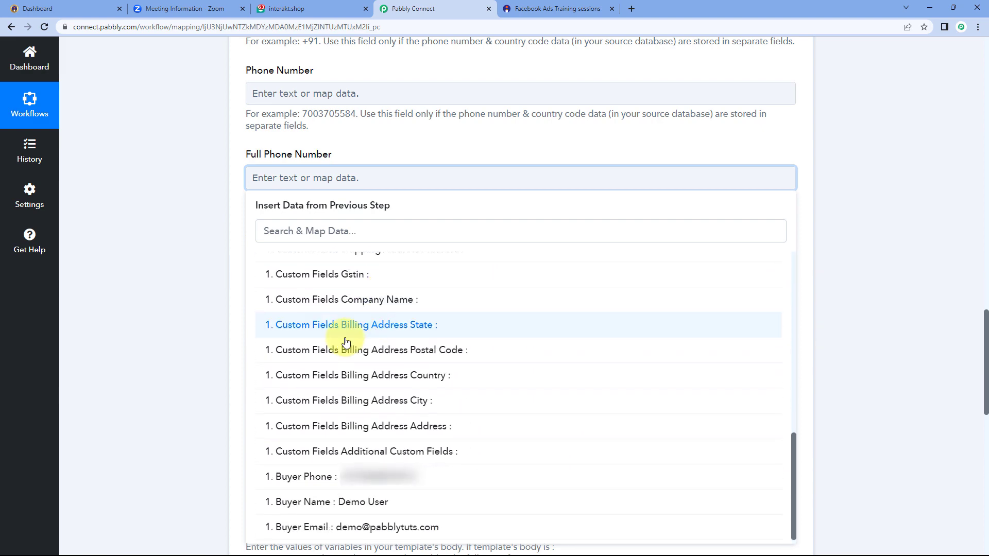
pyautogui.click(325, 477)
pyautogui.click(193, 208)
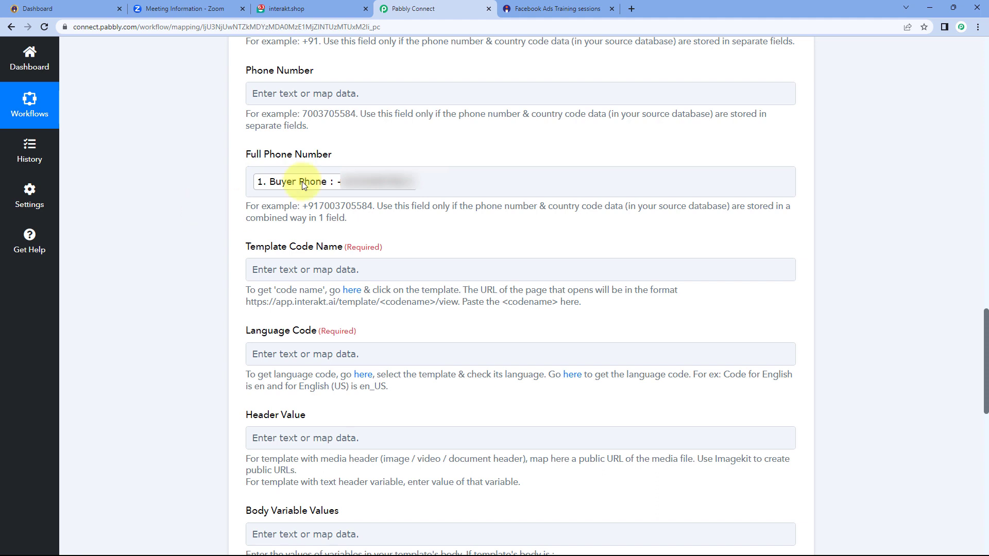
pyautogui.click(527, 10)
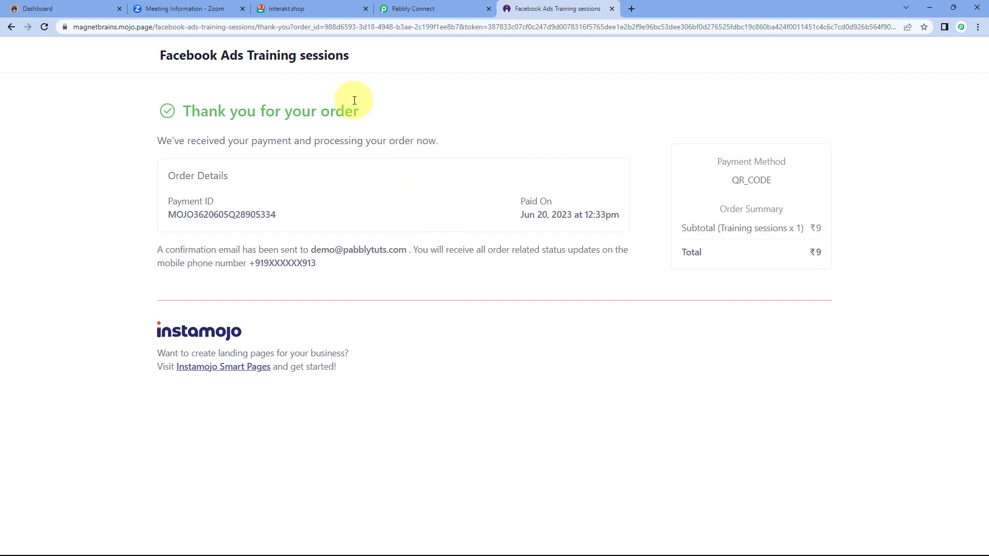
pyautogui.click(421, 8)
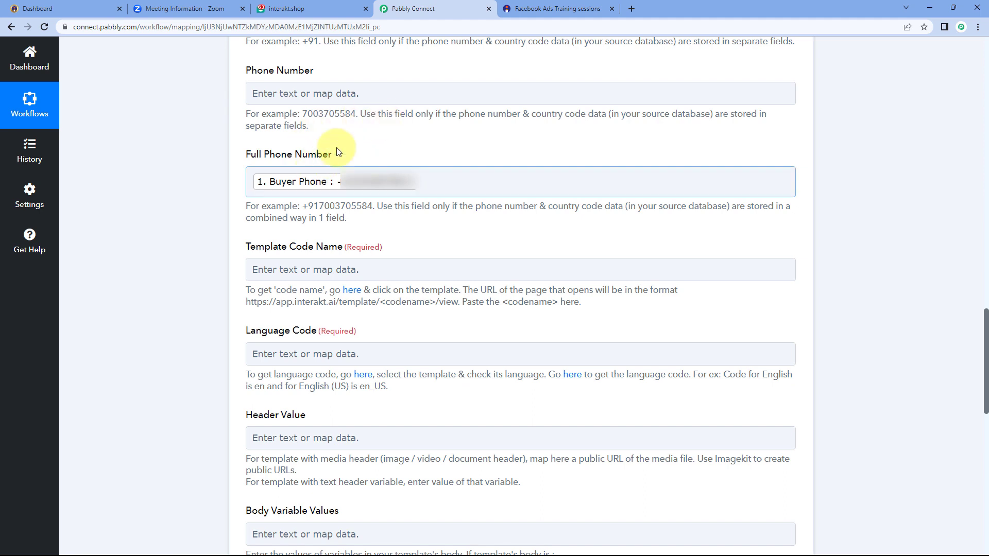
pyautogui.scroll(-3, 231, 197)
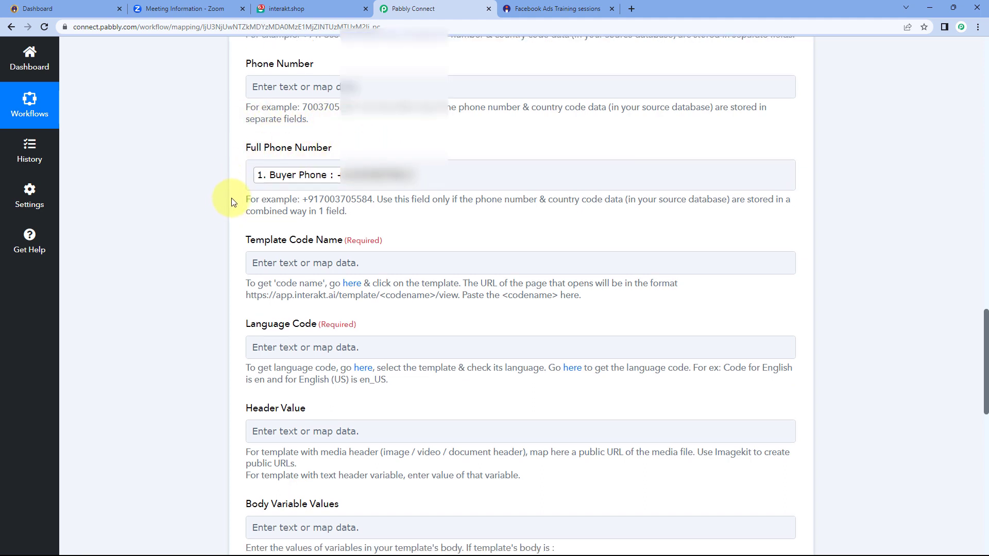
pyautogui.scroll(1, 247, 159)
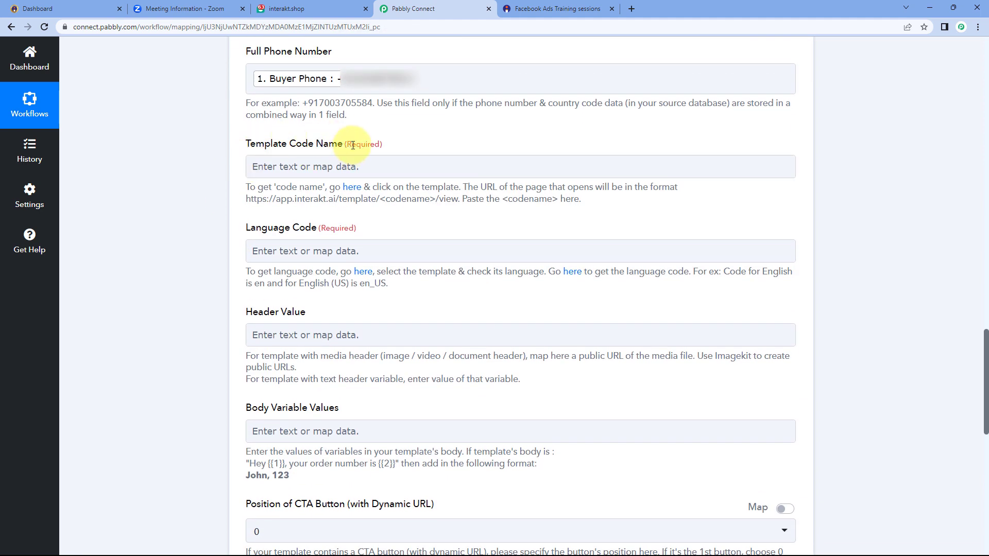
pyautogui.scroll(3, 412, 170)
pyautogui.scroll(3, 412, 195)
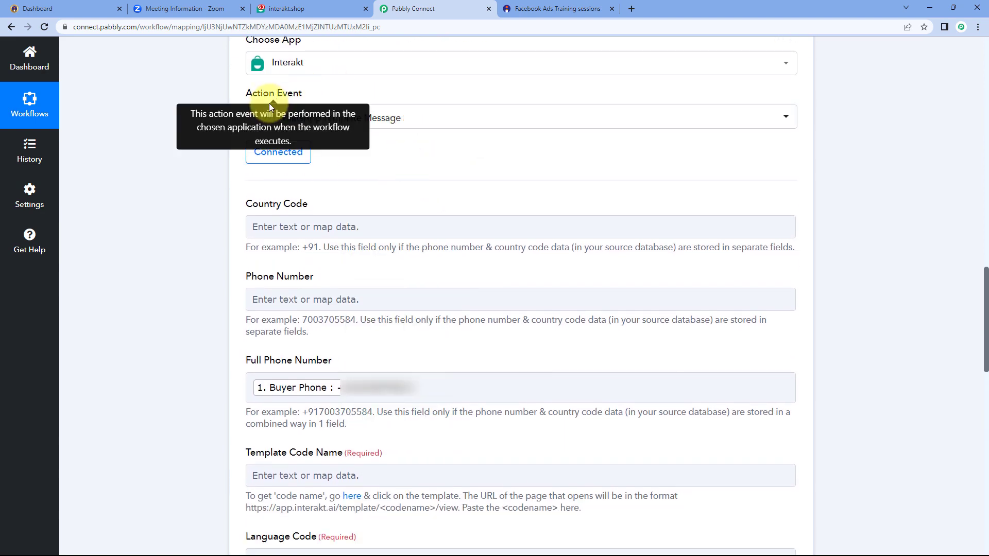
pyautogui.scroll(-6, 381, 153)
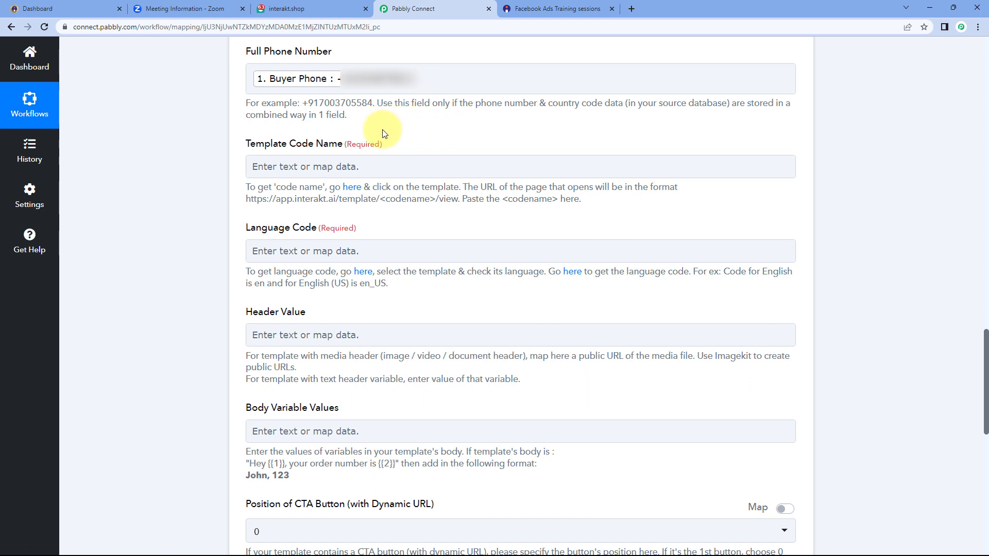
pyautogui.click(297, 168)
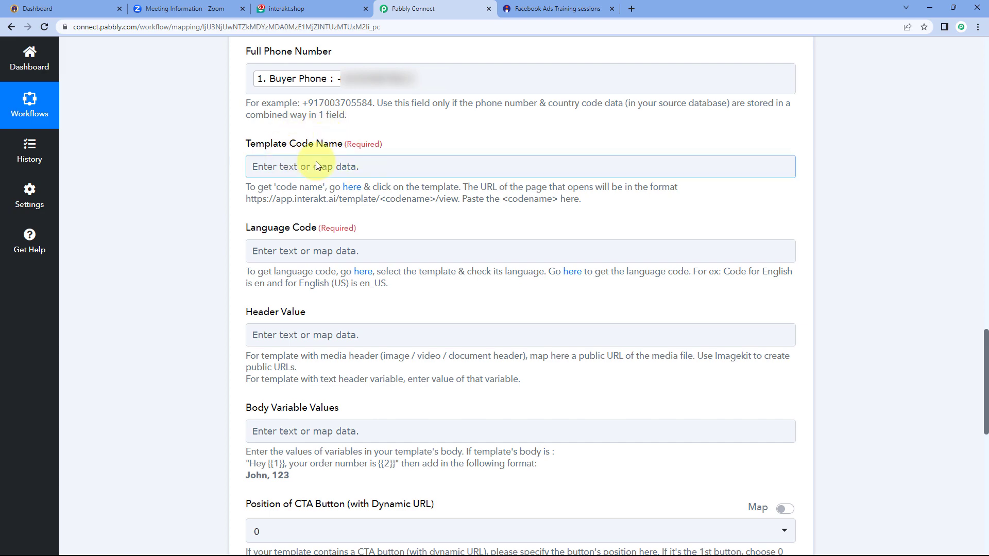
# Go to Interakt's WhatsApp templates list and open the Zoom Link template
pyautogui.click(310, 8)
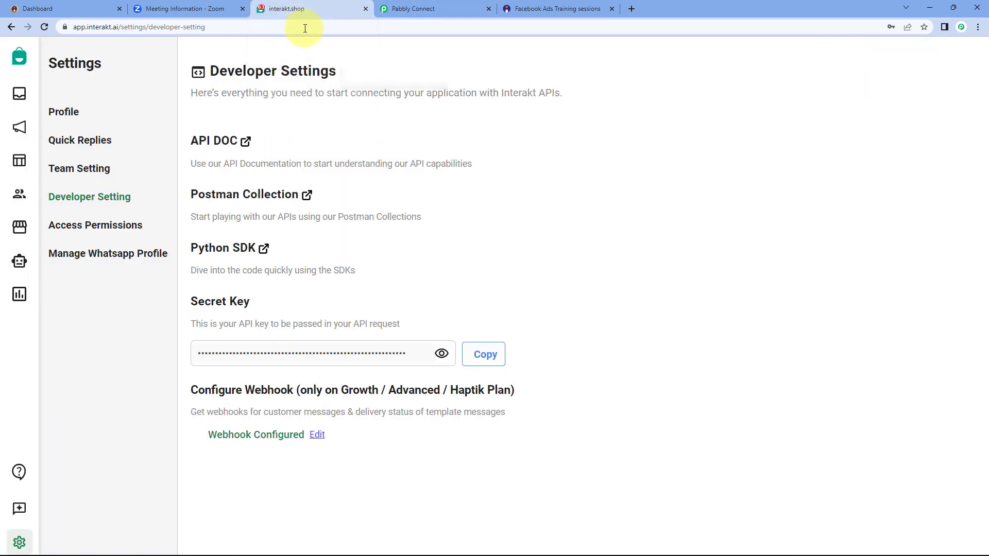
pyautogui.click(21, 161)
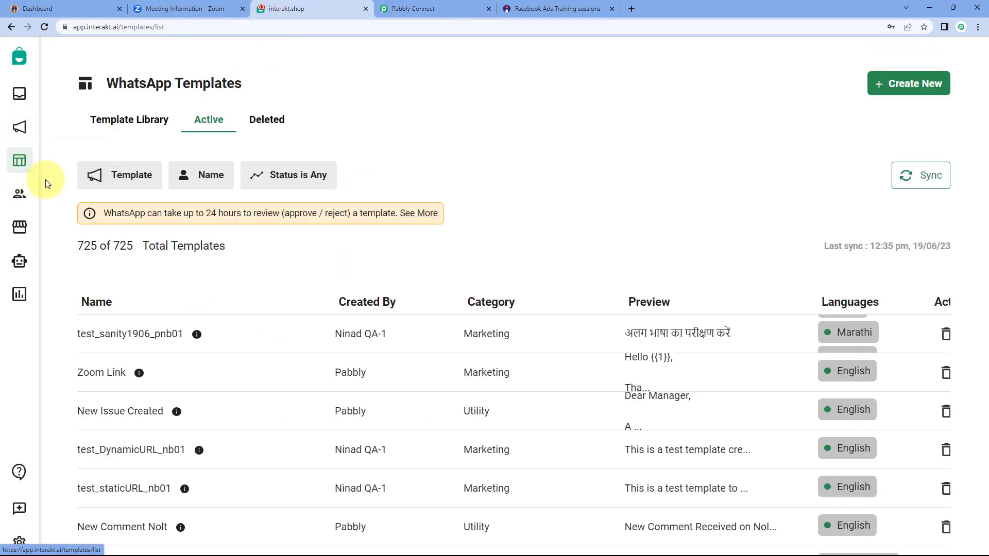
pyautogui.scroll(-8, 519, 173)
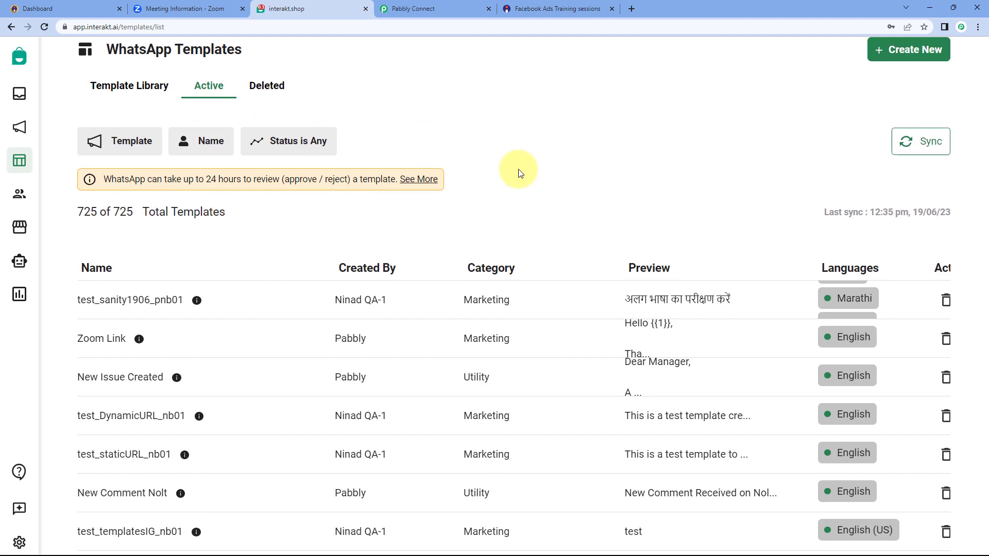
pyautogui.scroll(-6, 504, 188)
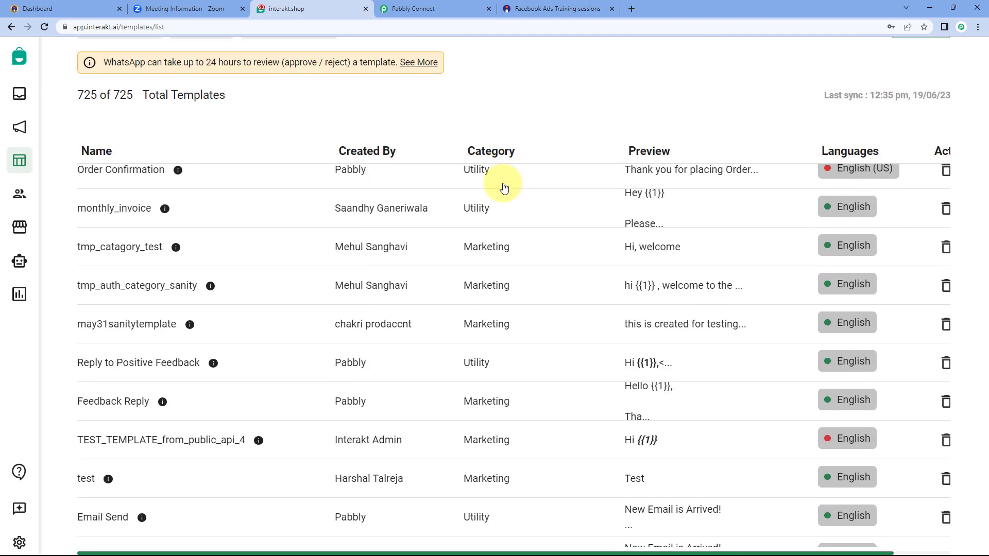
pyautogui.scroll(10, 504, 188)
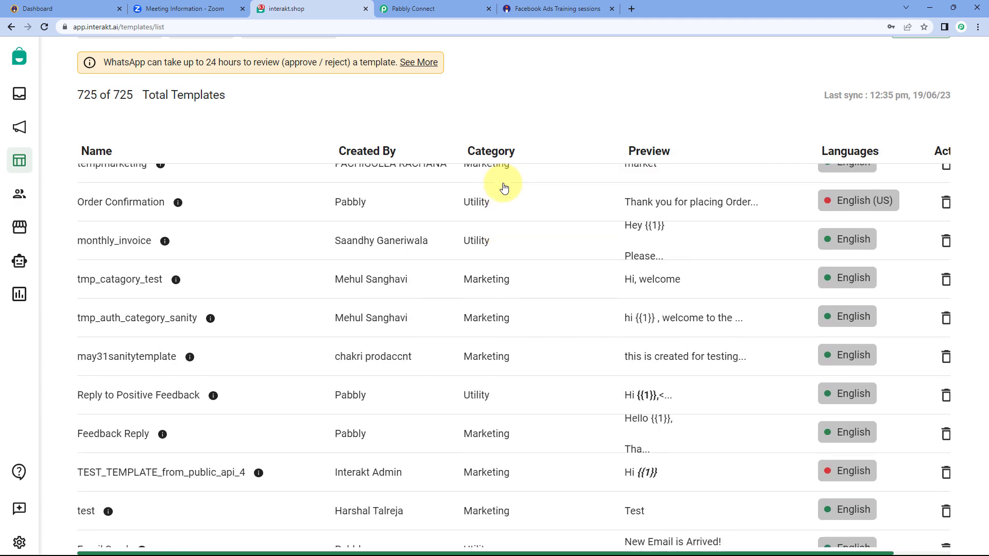
pyautogui.scroll(3, 510, 165)
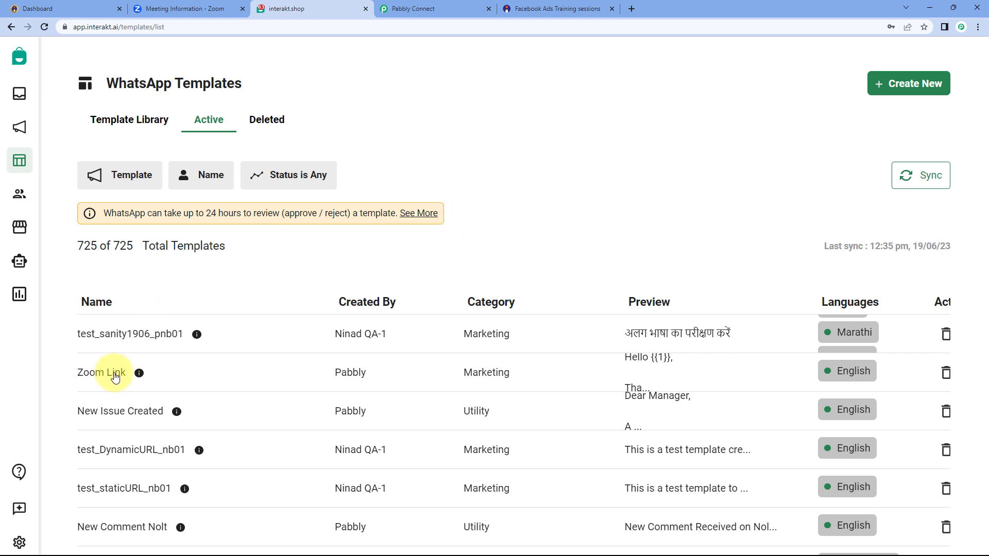
pyautogui.click(115, 375)
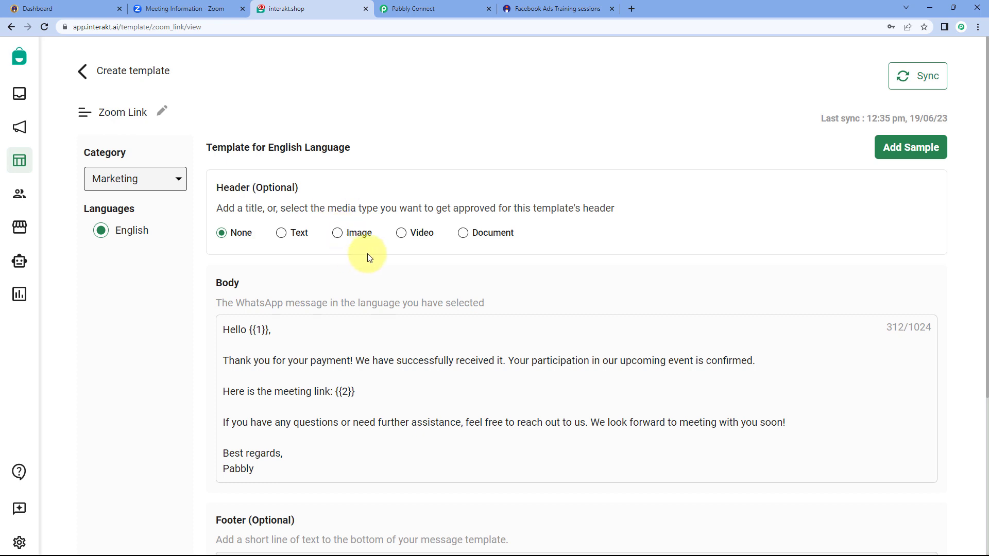
# Highlight the {{1}} greeting placeholder and the {{2}} meeting-link placeholder in the Zoom Link body
pyautogui.scroll(-1, 367, 254)
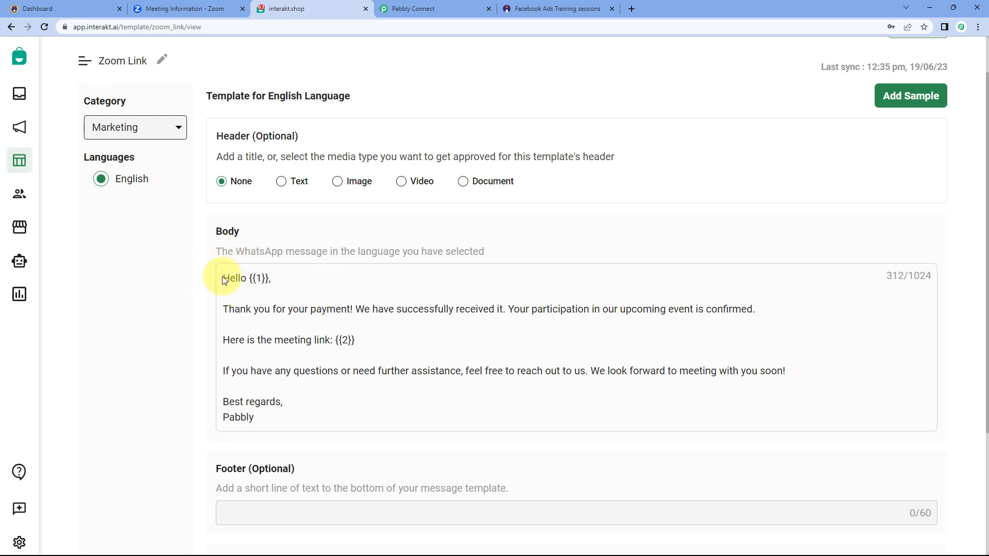
pyautogui.doubleClick(258, 278)
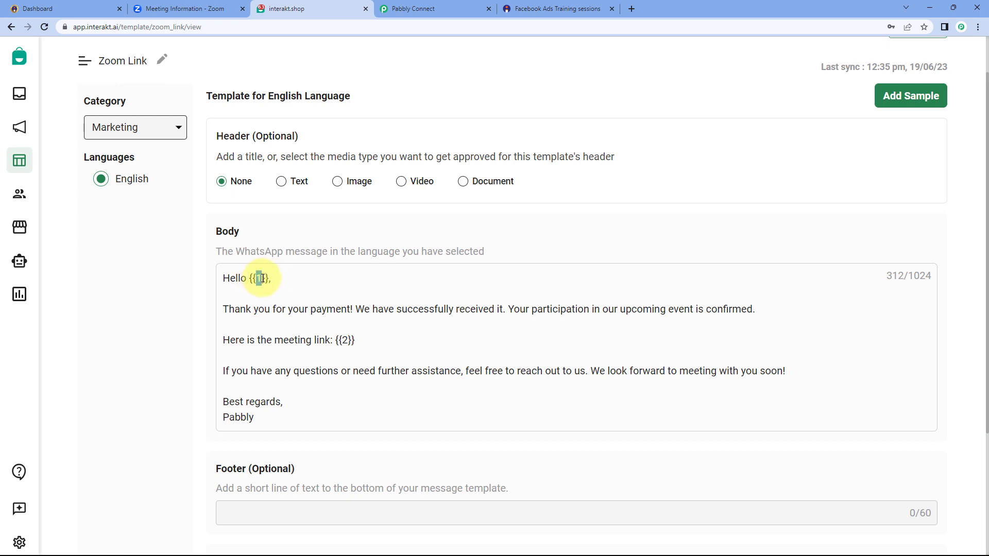
pyautogui.moveTo(250, 278); pyautogui.dragTo(269, 278)
pyautogui.click(258, 278)
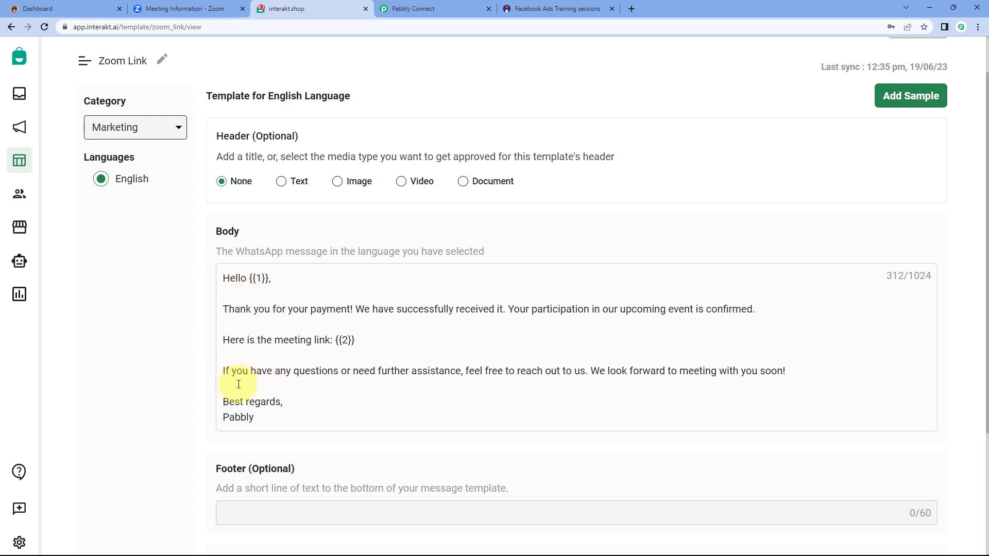
pyautogui.doubleClick(260, 279)
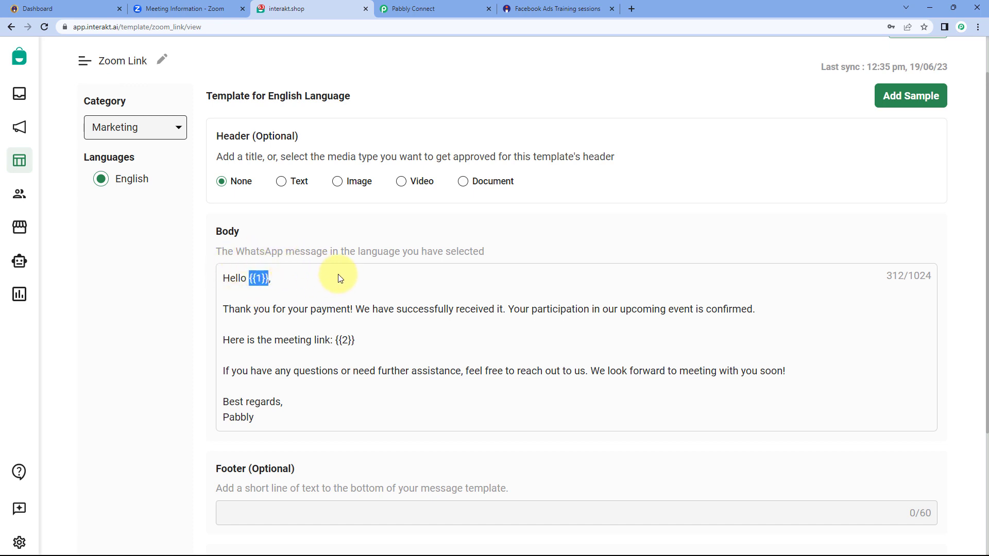
pyautogui.moveTo(267, 279); pyautogui.dragTo(252, 280)
pyautogui.click(268, 280)
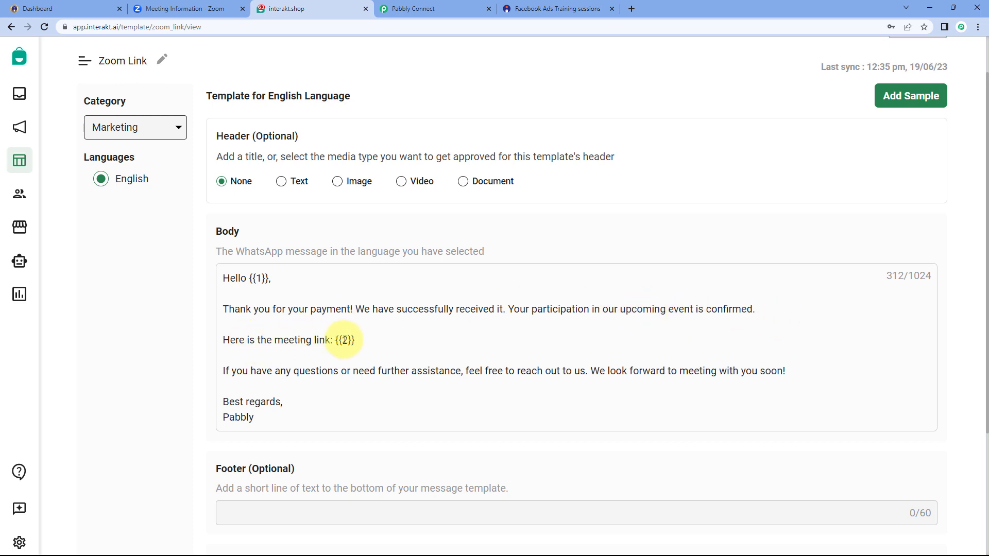
pyautogui.moveTo(354, 341); pyautogui.dragTo(337, 341)
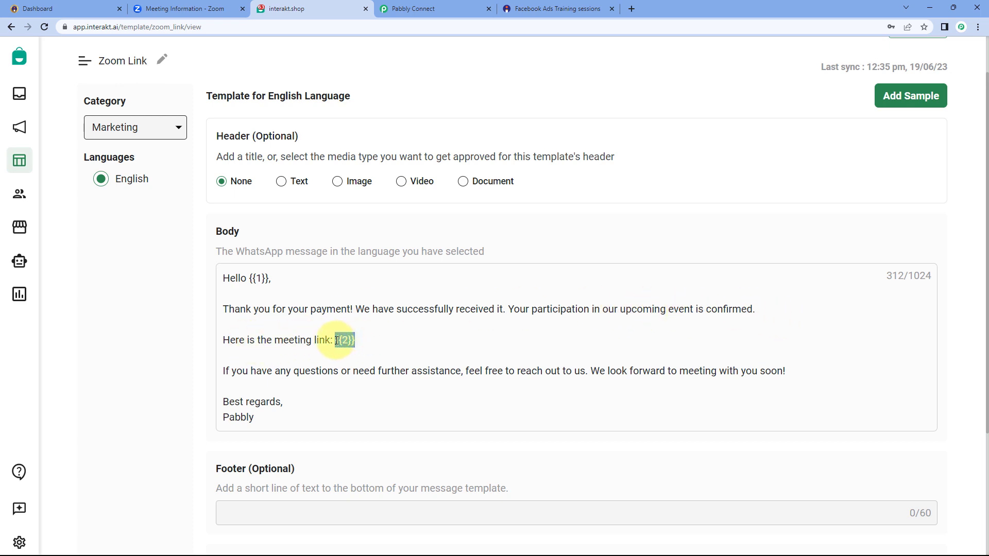
pyautogui.click(369, 334)
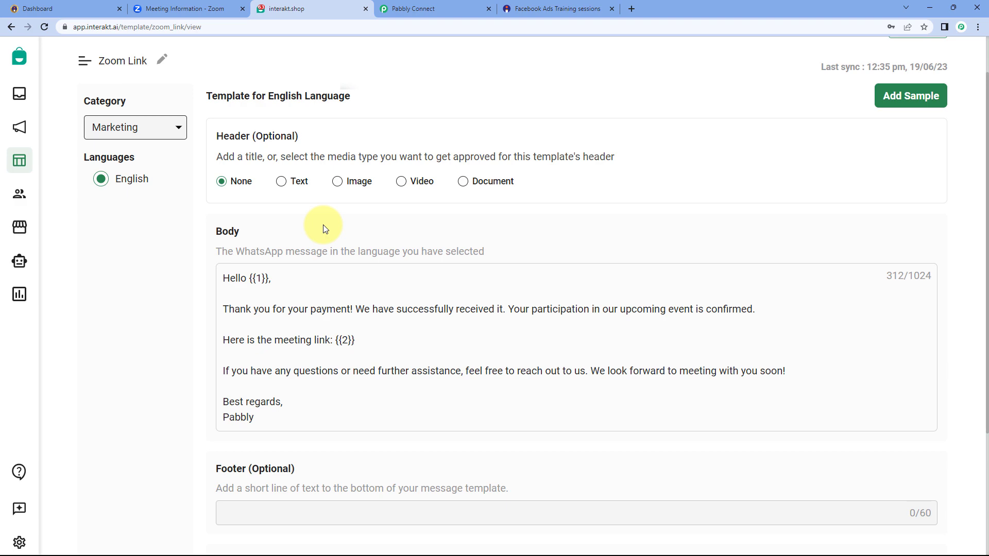
# Copy the template code name zoom_link from the Interakt page address
pyautogui.click(413, 9)
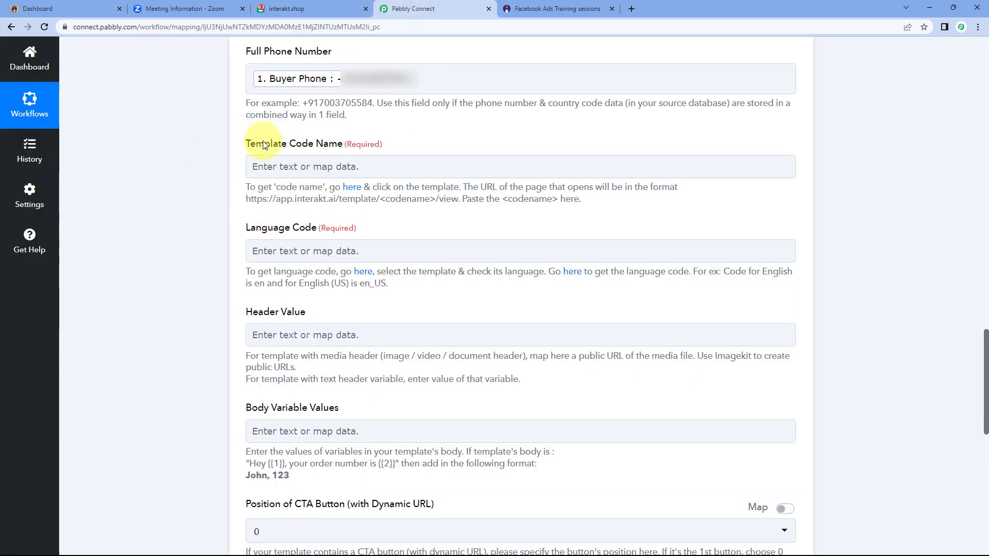
pyautogui.click(297, 4)
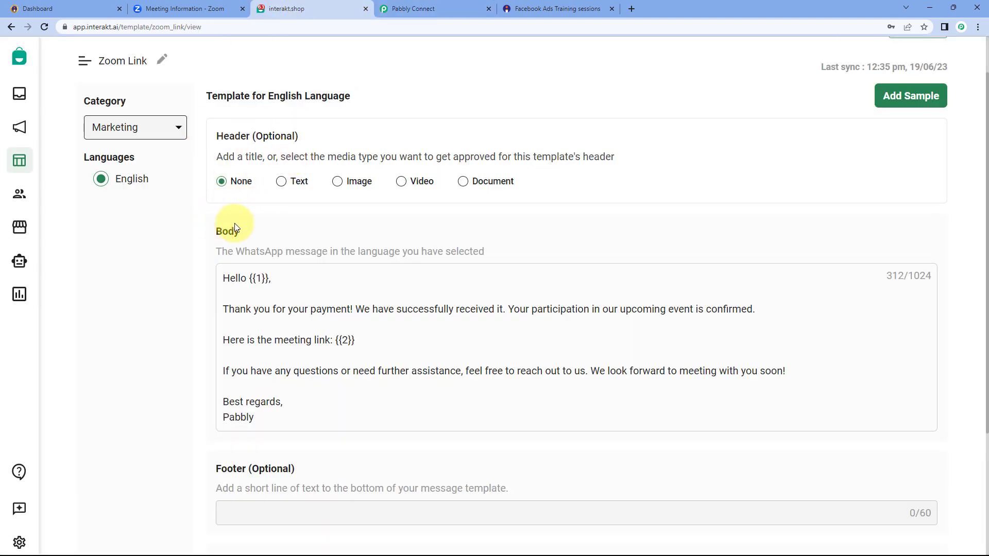
pyautogui.doubleClick(178, 27)
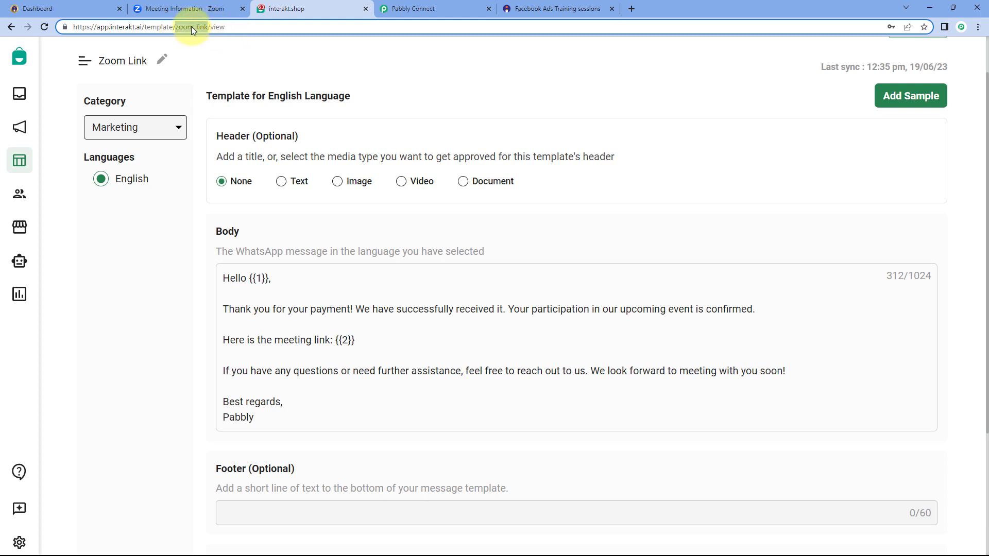
pyautogui.rightClick(191, 27)
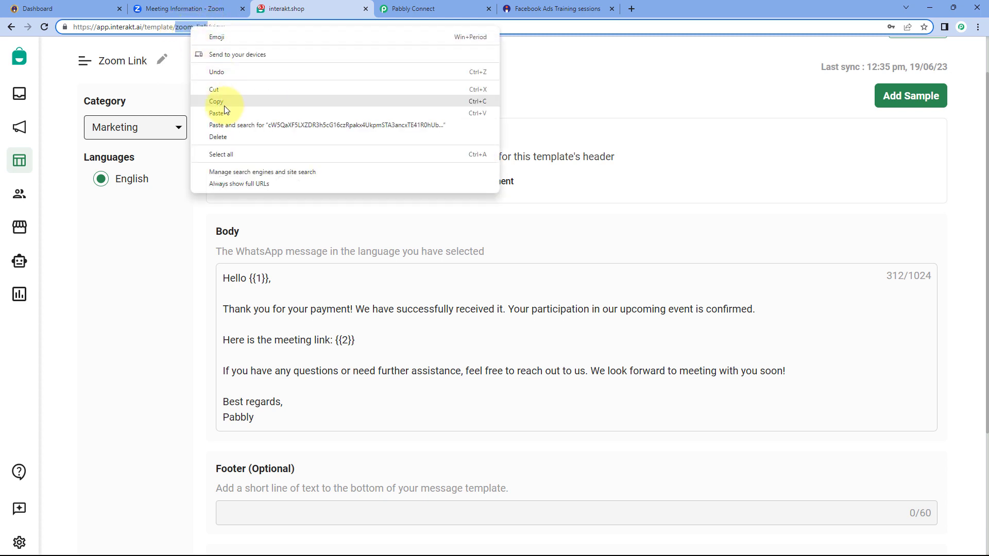
pyautogui.click(211, 103)
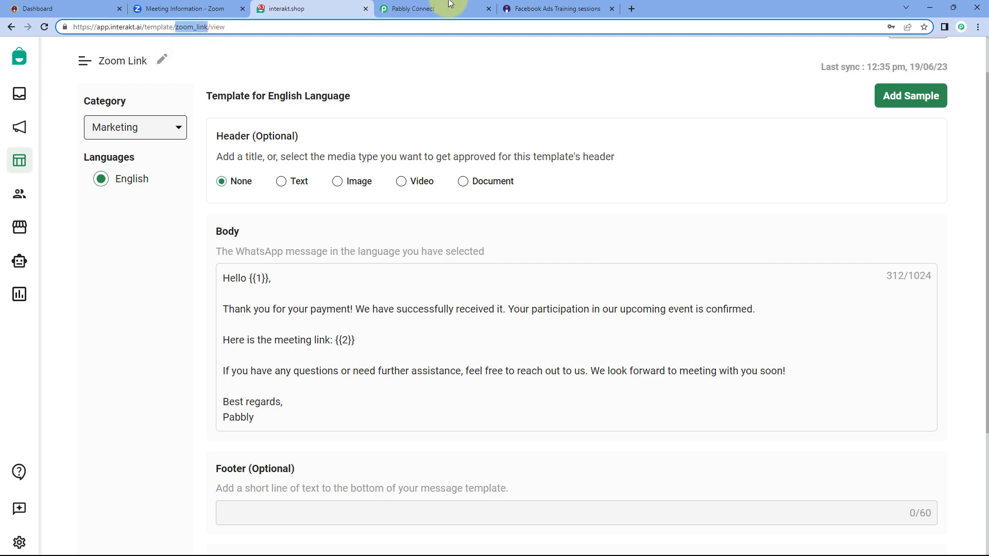
pyautogui.click(427, 5)
pyautogui.click(294, 164)
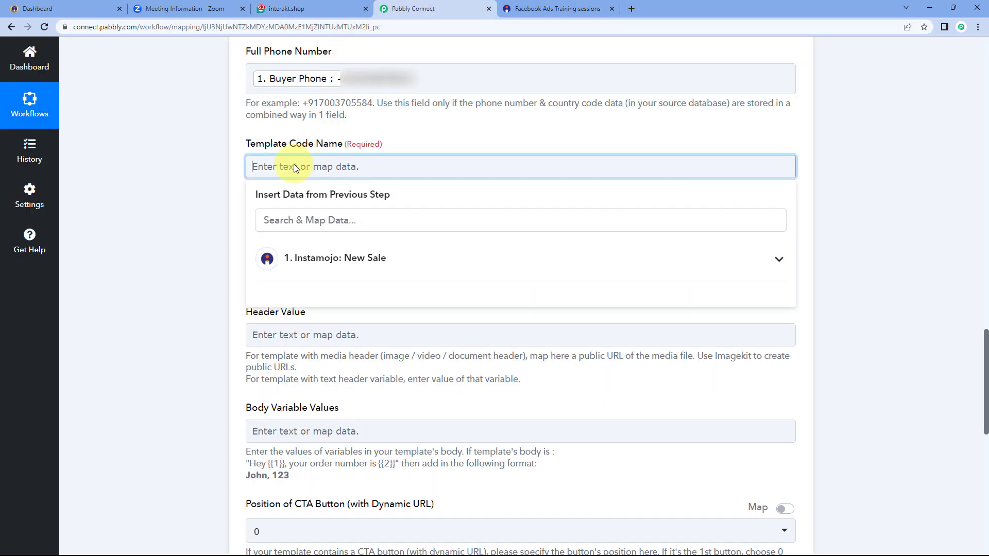
# Paste zoom_link into the Template Code Name field
pyautogui.rightClick(293, 165)
pyautogui.click(324, 248)
pyautogui.click(230, 178)
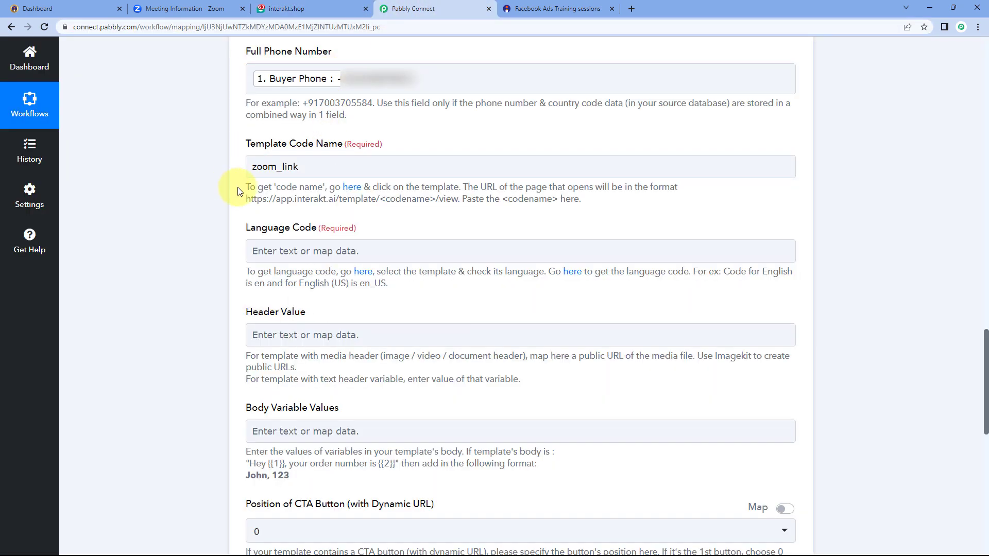
pyautogui.scroll(-2, 379, 153)
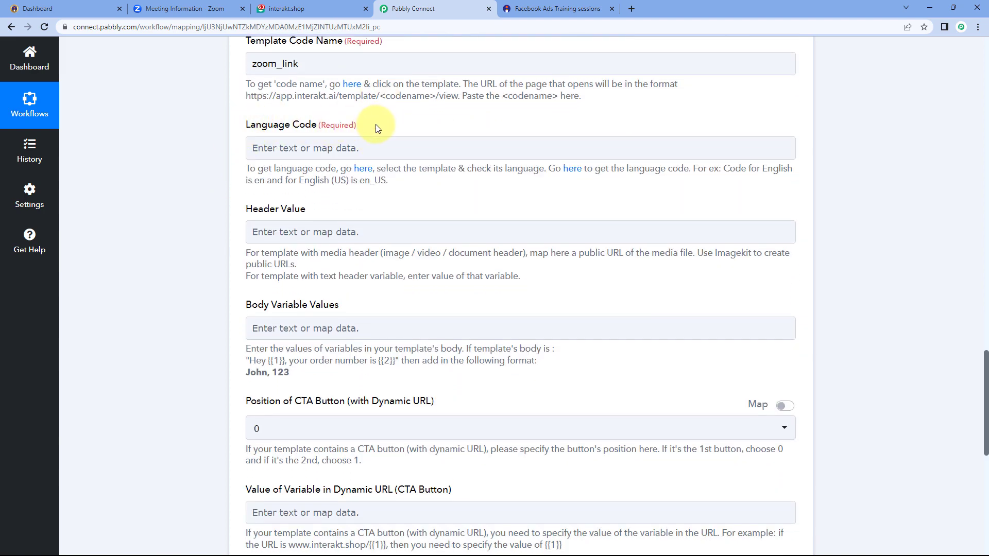
# After checking the template's language, set Language Code to en
pyautogui.click(289, 9)
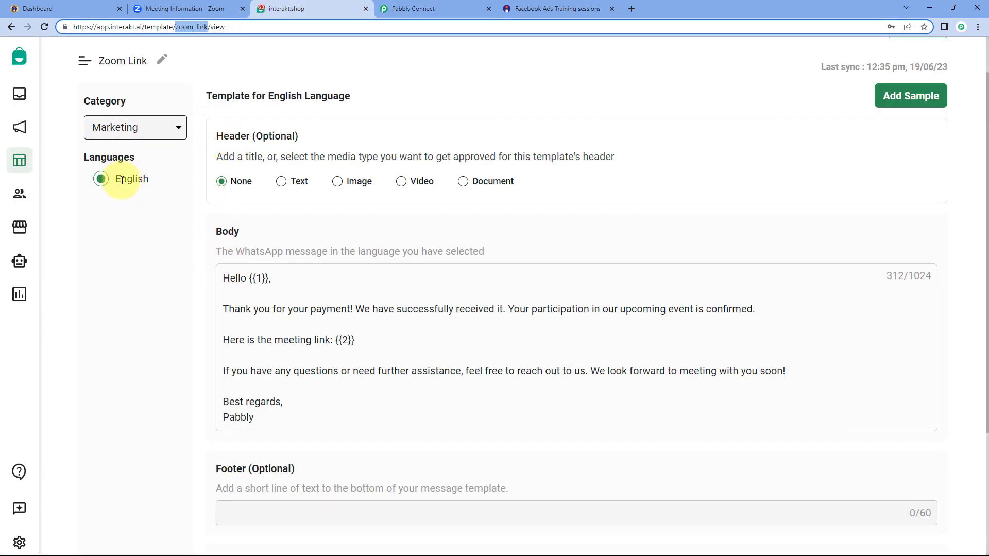
pyautogui.click(410, 5)
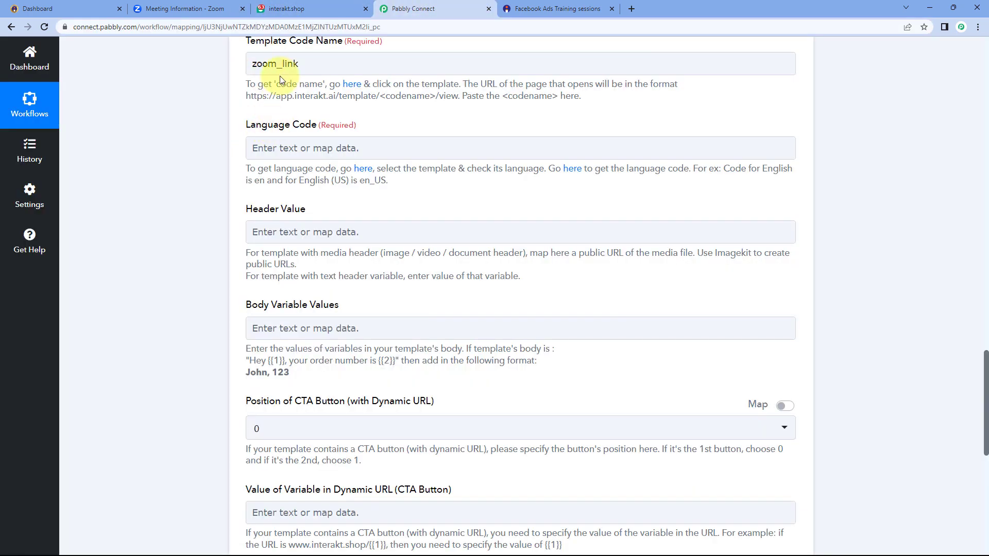
pyautogui.click(282, 146)
pyautogui.write('en')
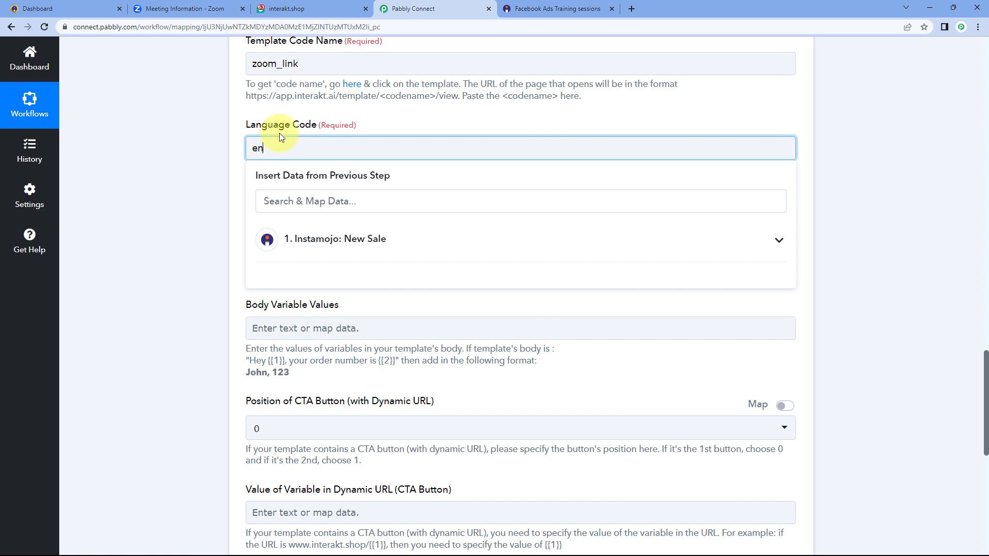
pyautogui.click(233, 139)
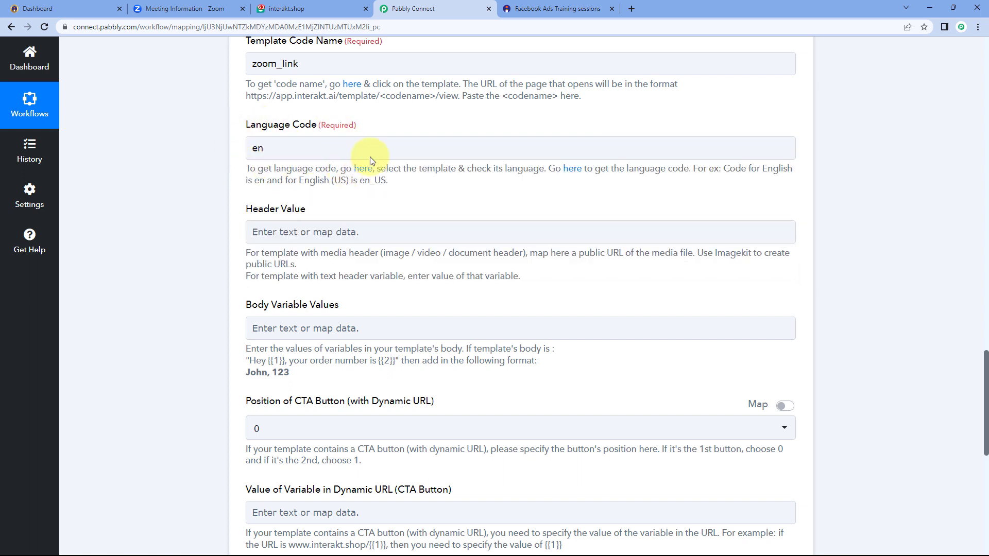
pyautogui.click(542, 166)
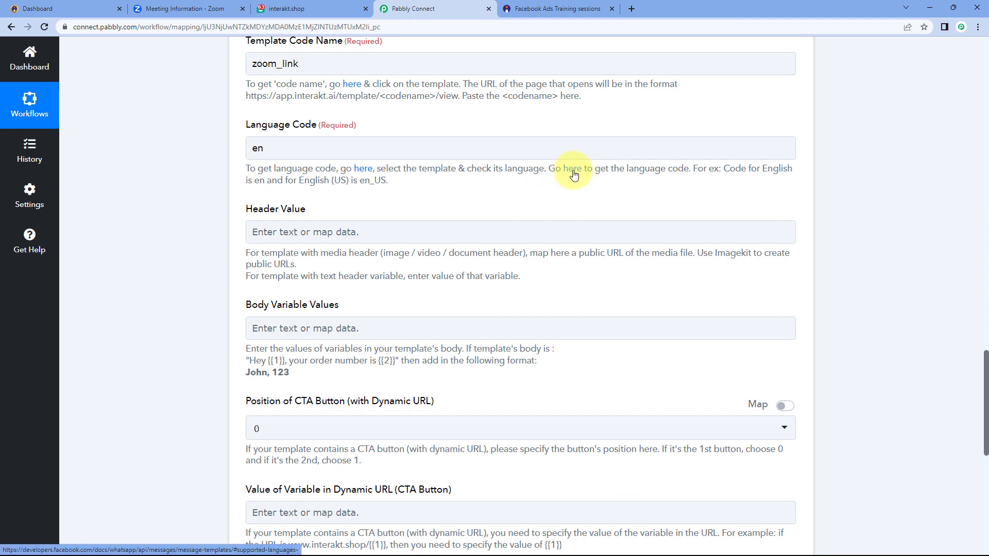
pyautogui.click(573, 170)
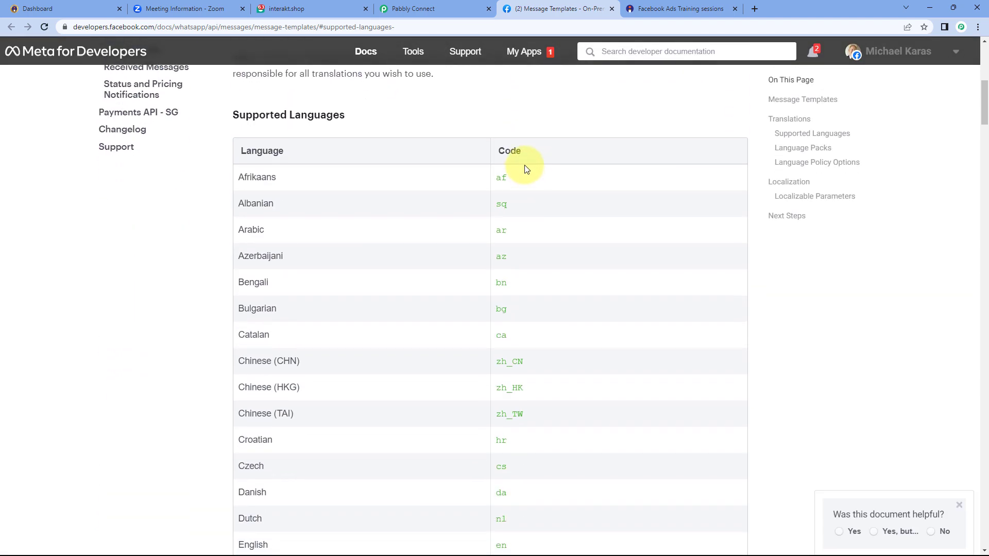
# Scroll the Supported Languages table to confirm English is en, then close the documentation
pyautogui.scroll(-4, 481, 190)
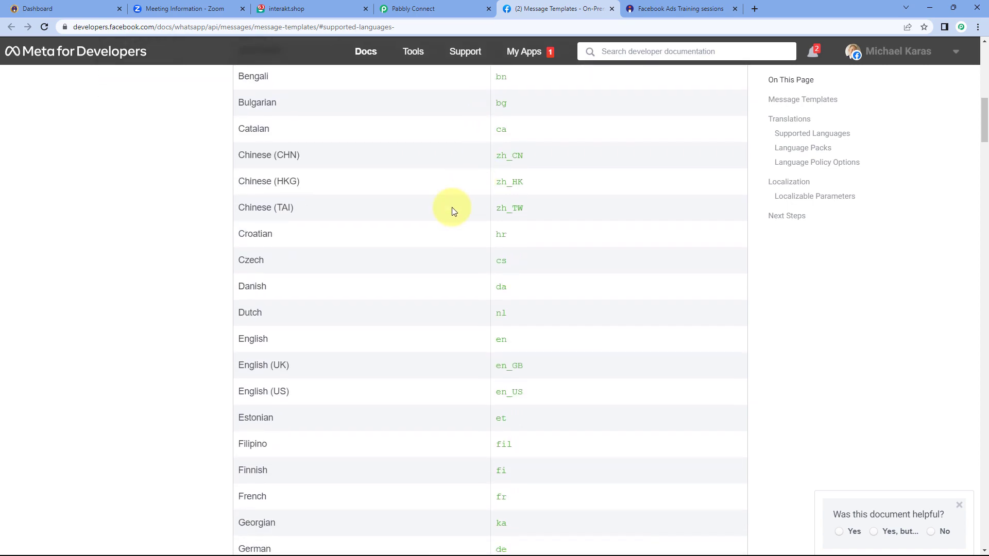
pyautogui.scroll(-3, 454, 211)
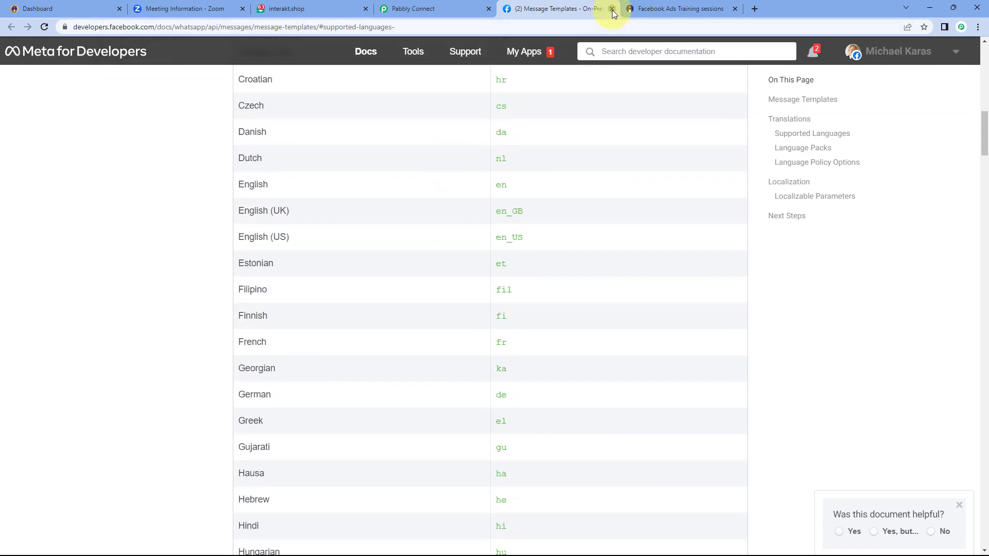
pyautogui.click(612, 9)
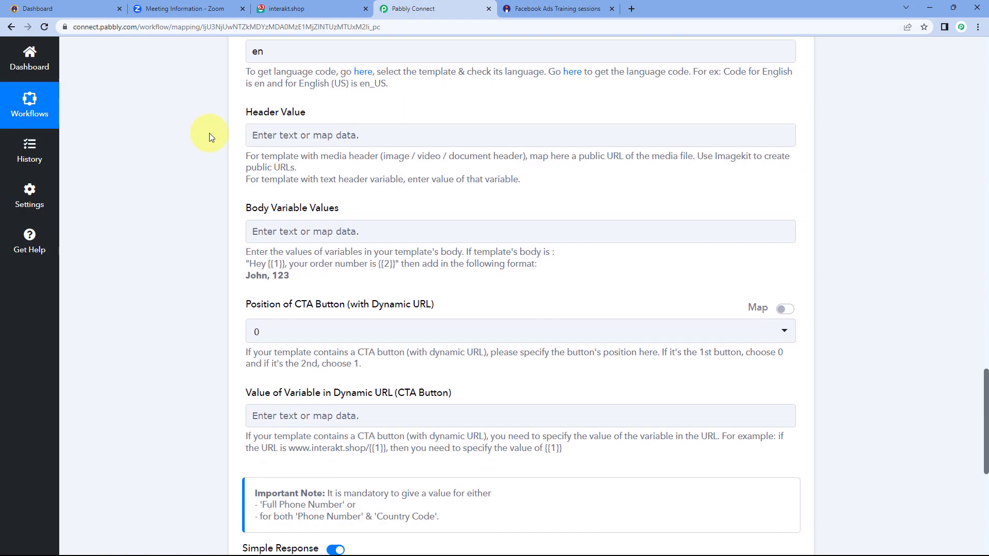
# Compare the Interakt action form with the Zoom Link template, marking the {{2}} meeting-link placeholder
pyautogui.scroll(-1, 209, 133)
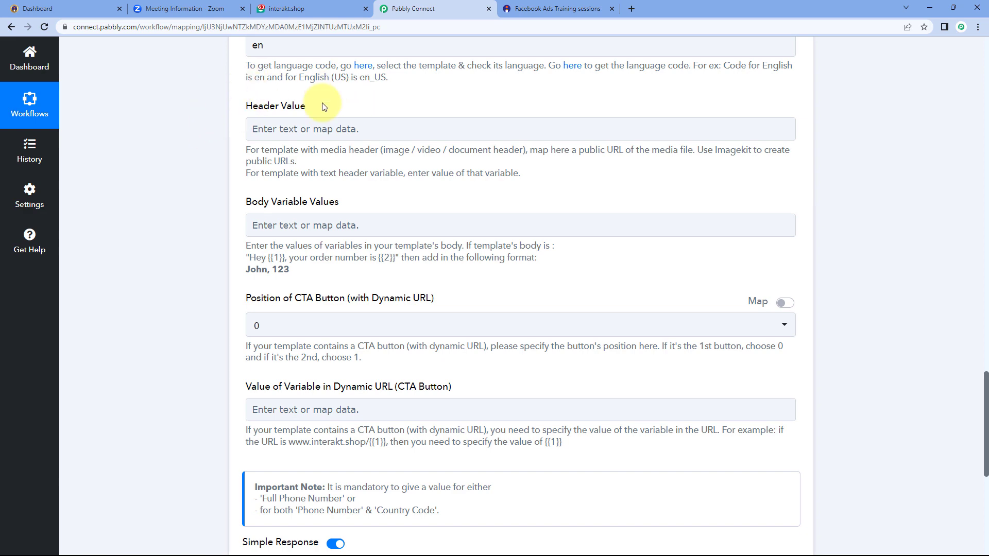
pyautogui.click(287, 7)
pyautogui.click(315, 215)
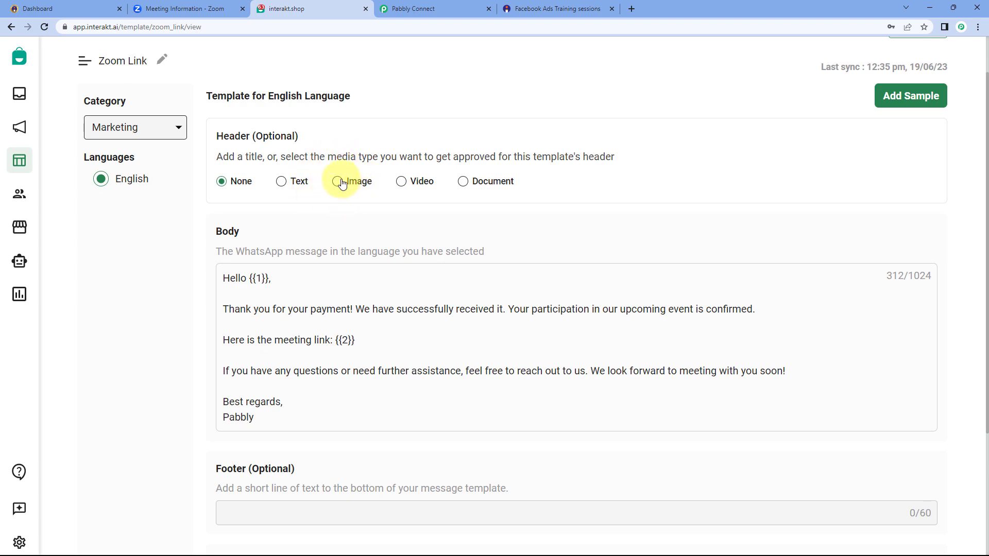
pyautogui.click(405, 9)
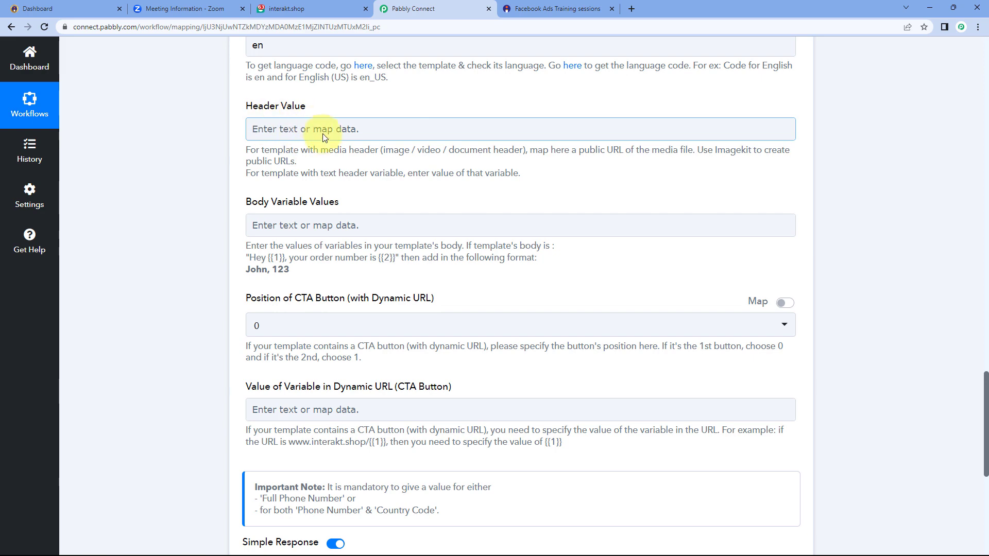
pyautogui.click(312, 10)
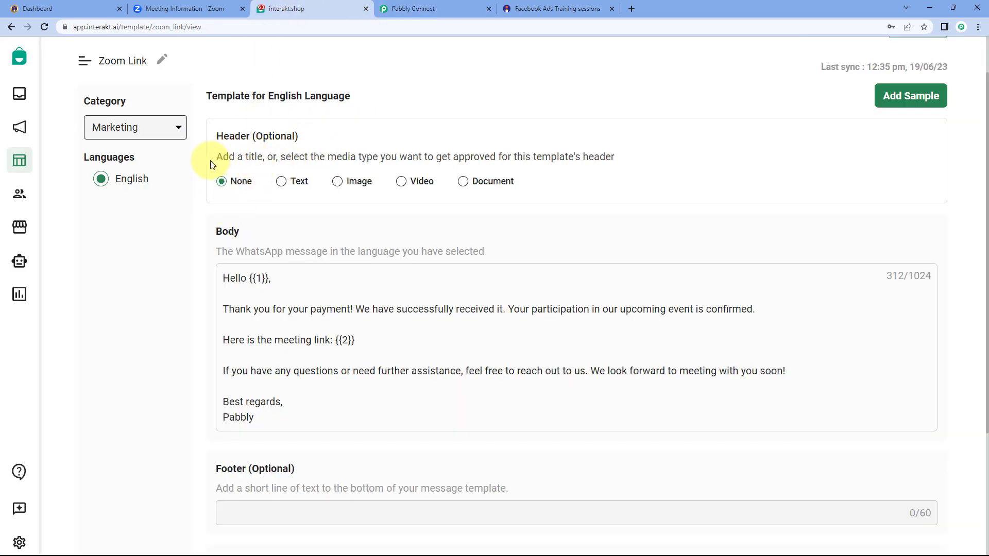
pyautogui.click(407, 9)
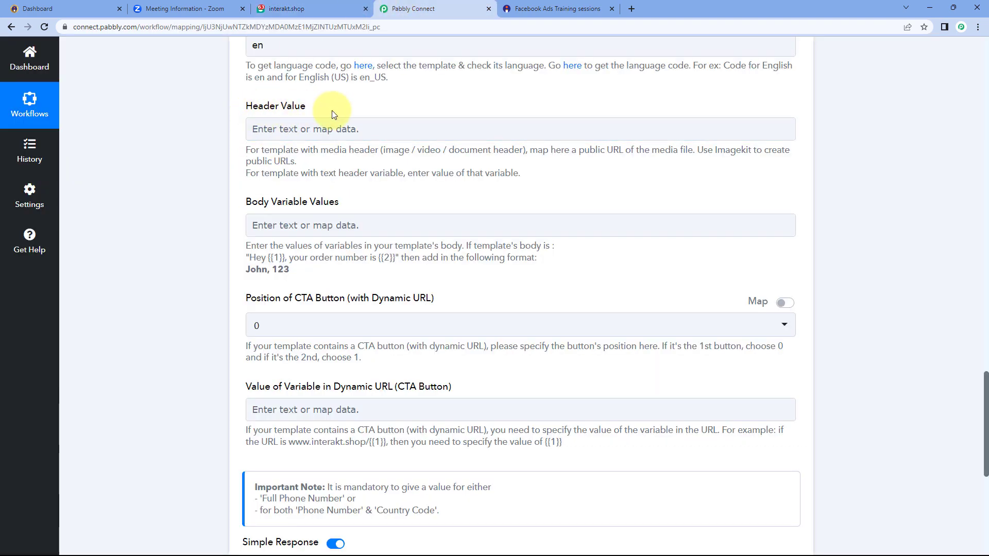
pyautogui.scroll(-1, 361, 183)
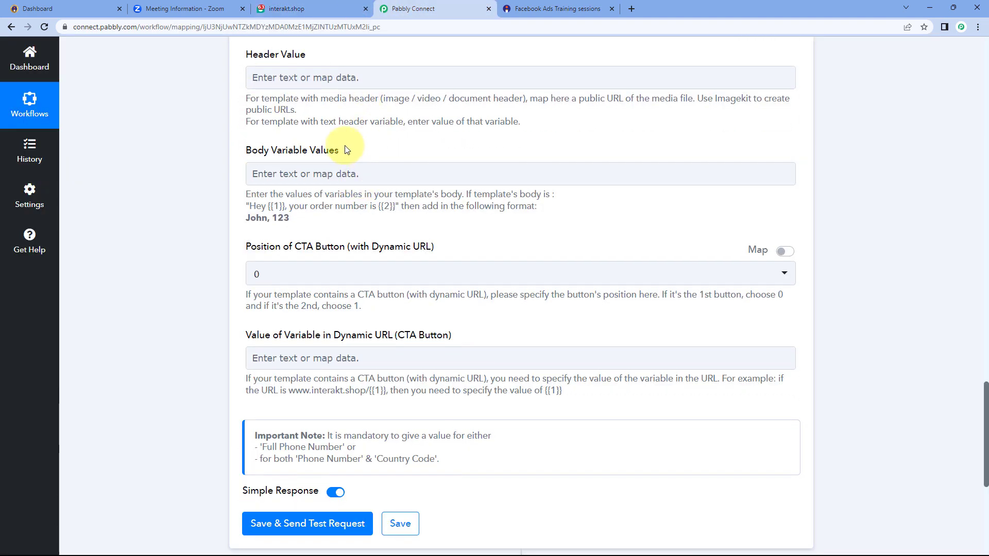
pyautogui.click(312, 8)
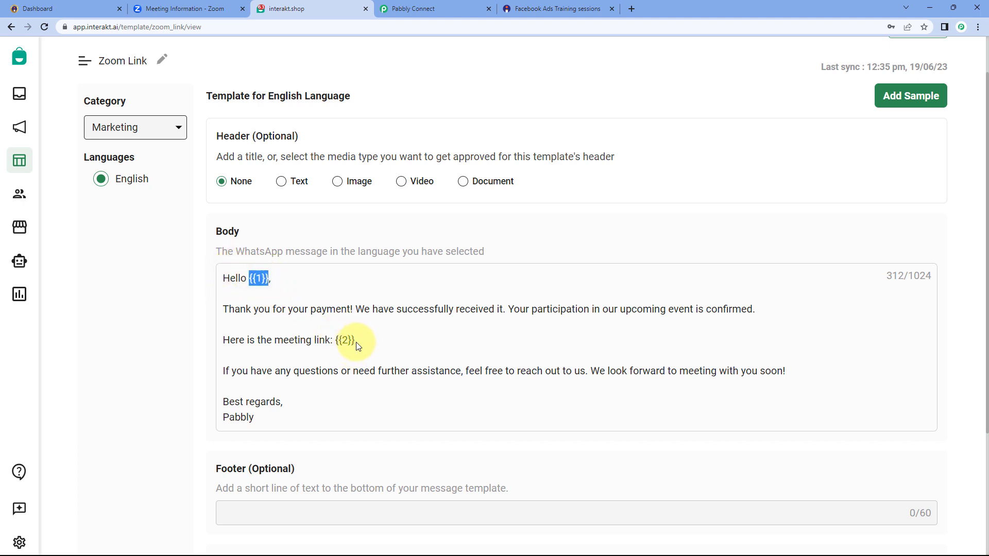
pyautogui.moveTo(356, 342); pyautogui.dragTo(335, 339)
pyautogui.click(307, 296)
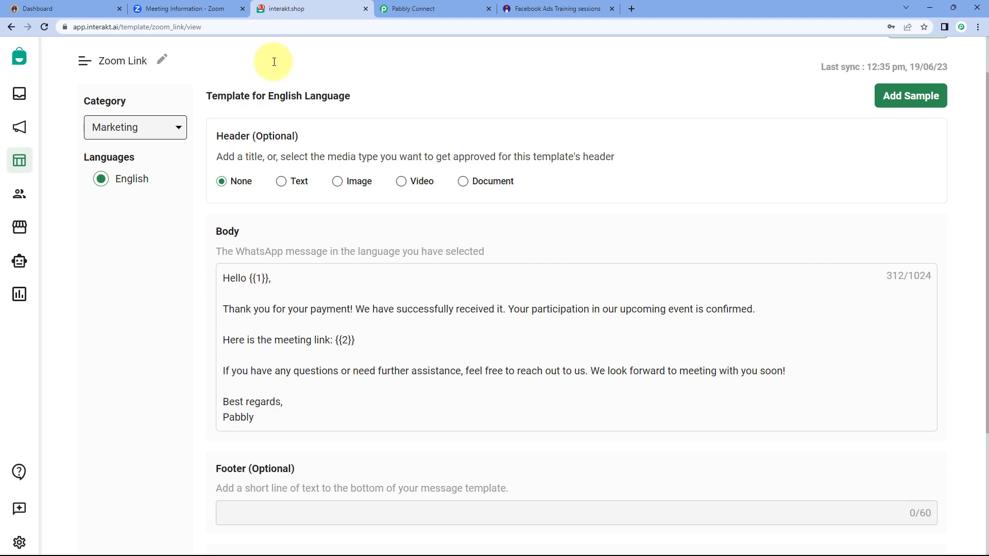
pyautogui.click(420, 9)
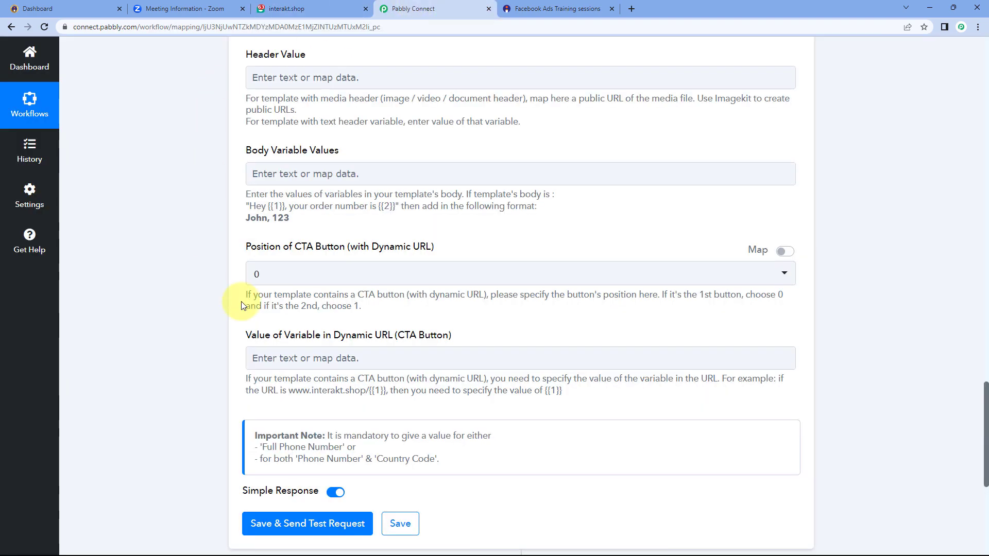
# Focus Body Variable Values while rechecking the template's body placeholders
pyautogui.click(326, 174)
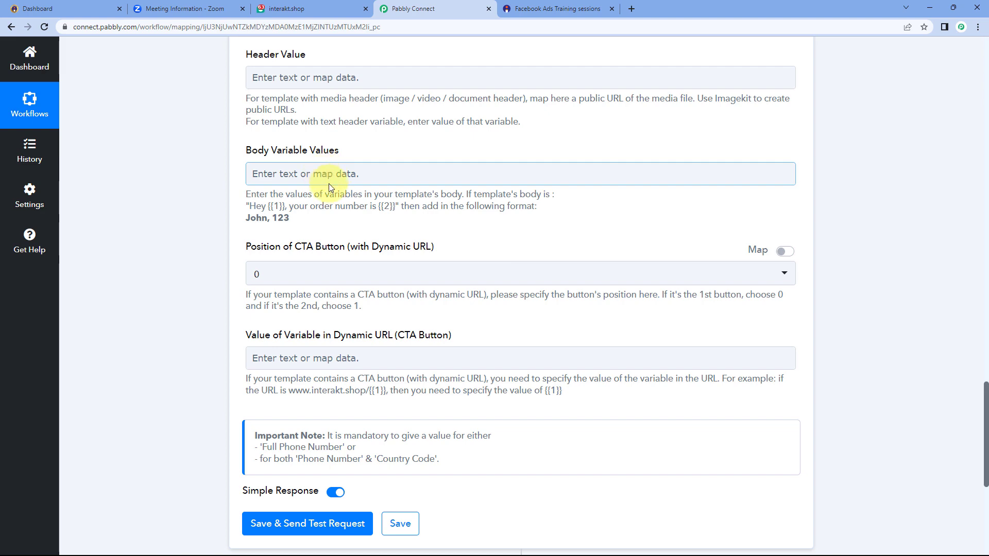
pyautogui.click(291, 8)
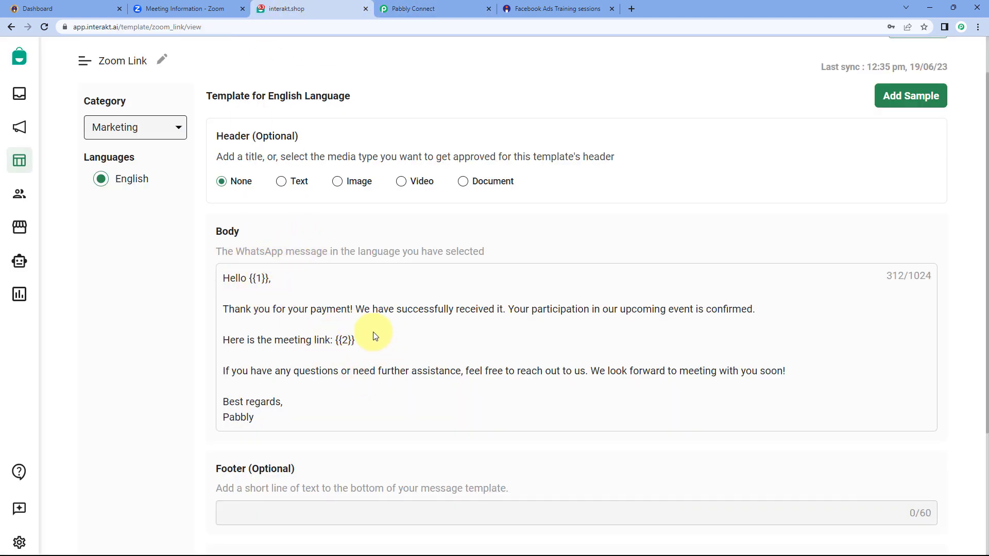
pyautogui.hotkey('ctrl', 'Tab')
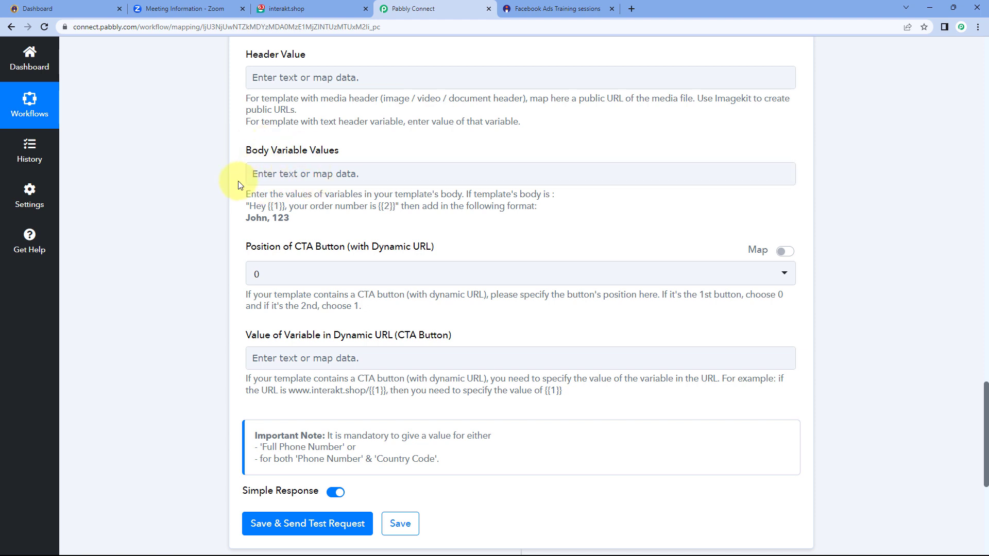
pyautogui.click(291, 174)
pyautogui.click(309, 9)
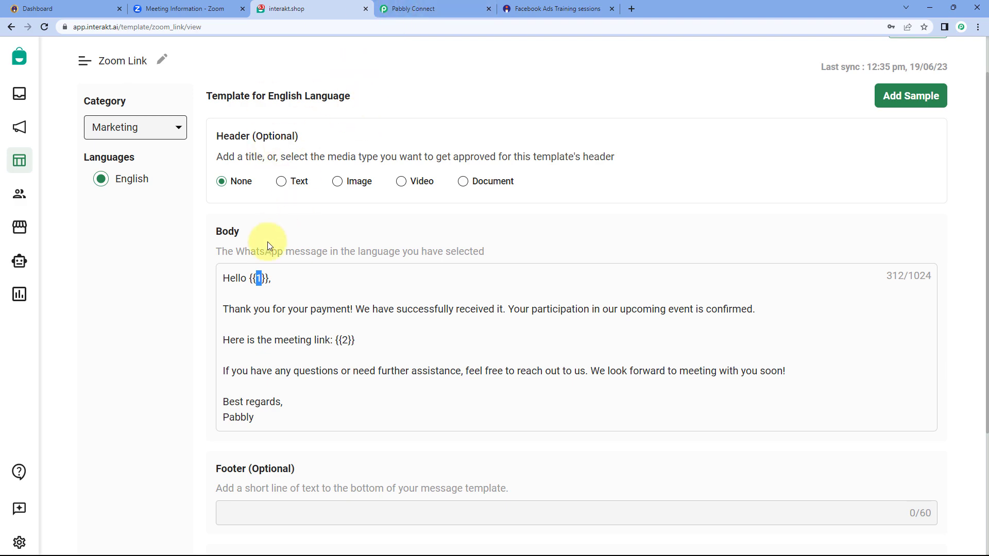
pyautogui.click(394, 8)
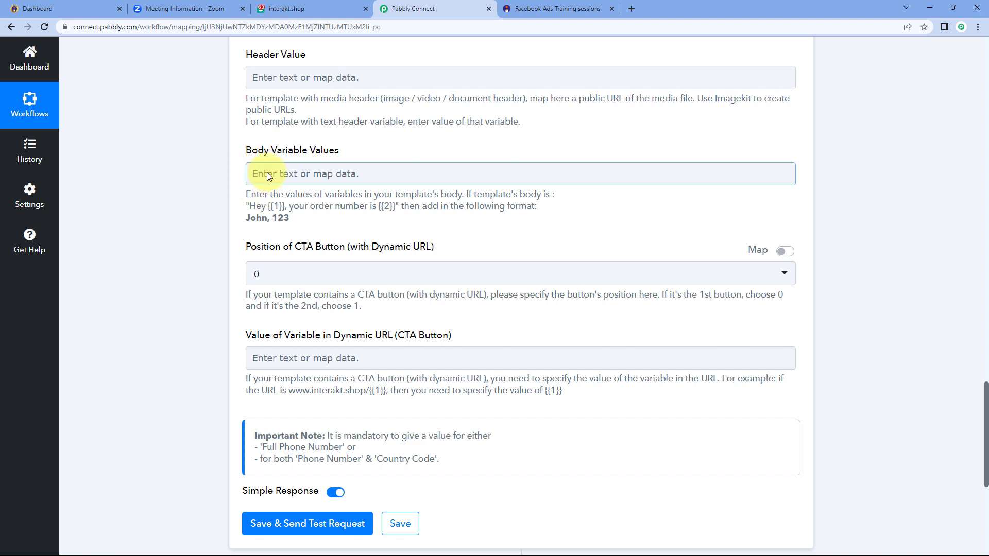
# Point out the buyer's name in the trigger data, then scroll back to Body Variable Values
pyautogui.scroll(6, 494, 160)
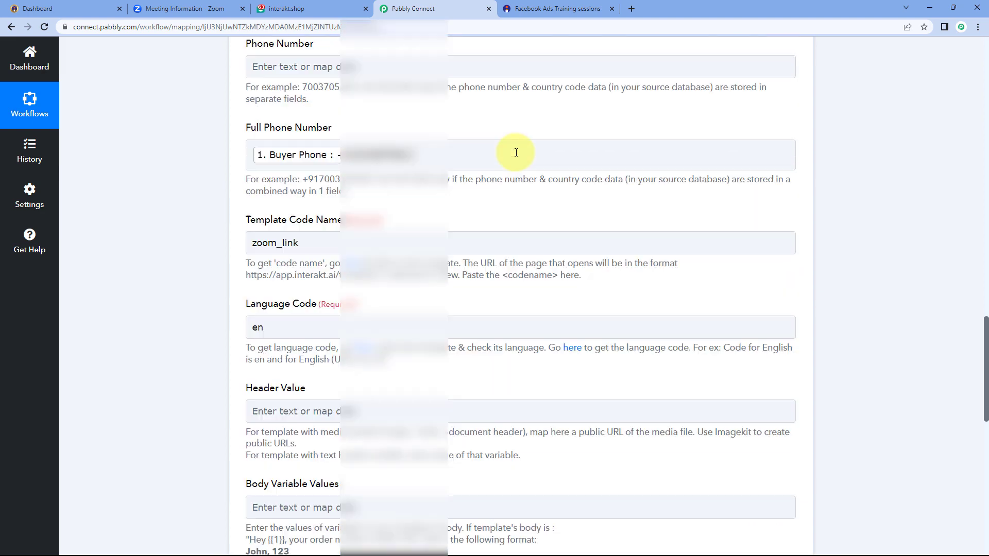
pyautogui.scroll(12, 516, 153)
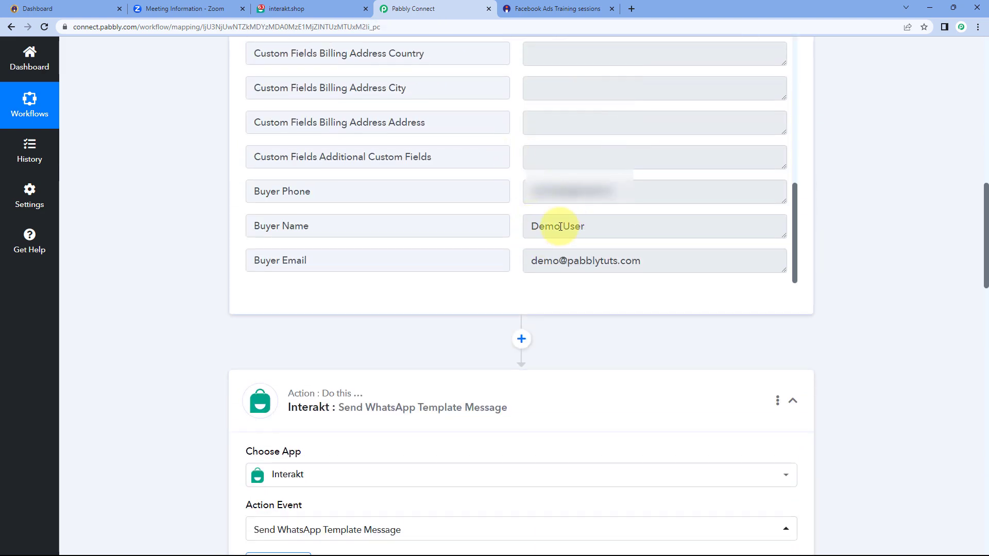
pyautogui.moveTo(595, 229); pyautogui.dragTo(519, 219)
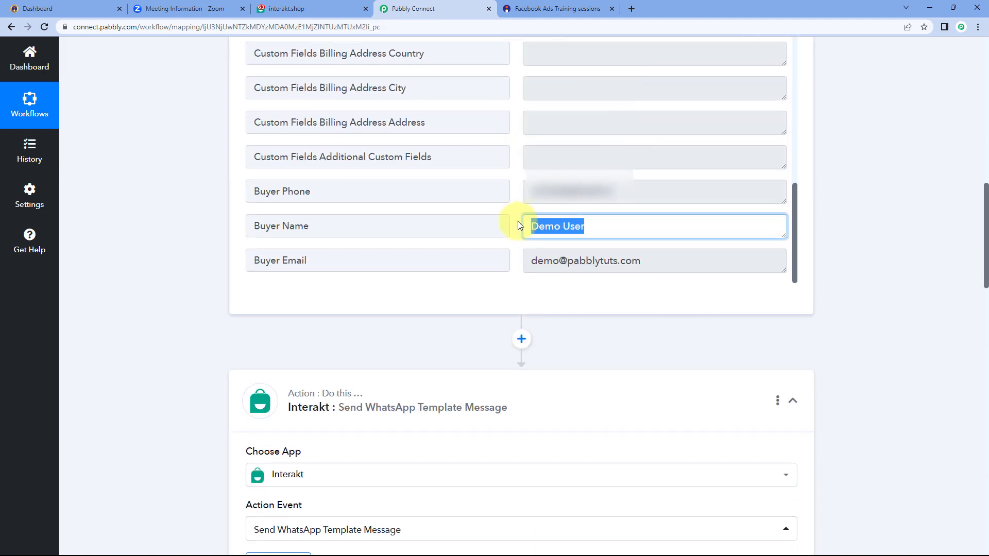
pyautogui.click(563, 240)
pyautogui.scroll(-20, 226, 253)
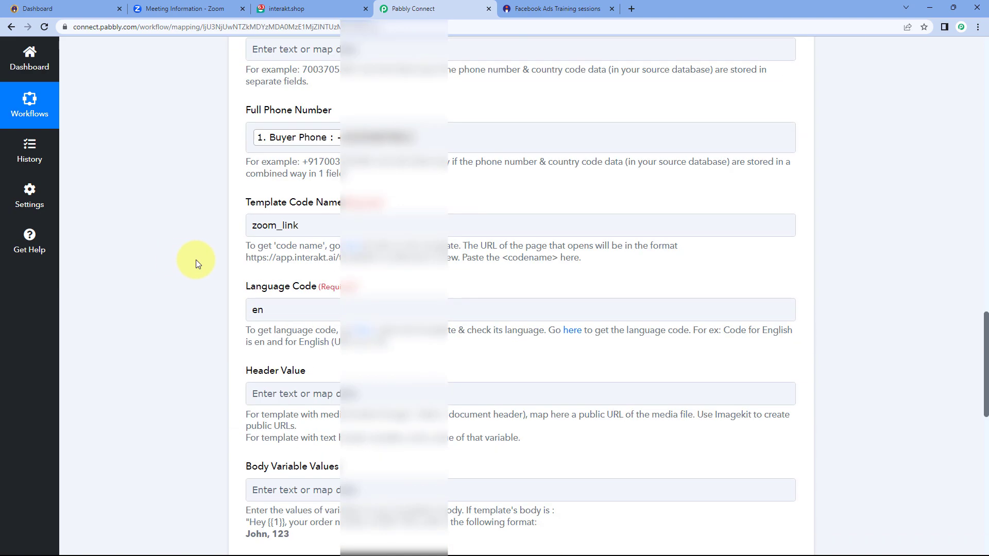
pyautogui.scroll(-3, 202, 264)
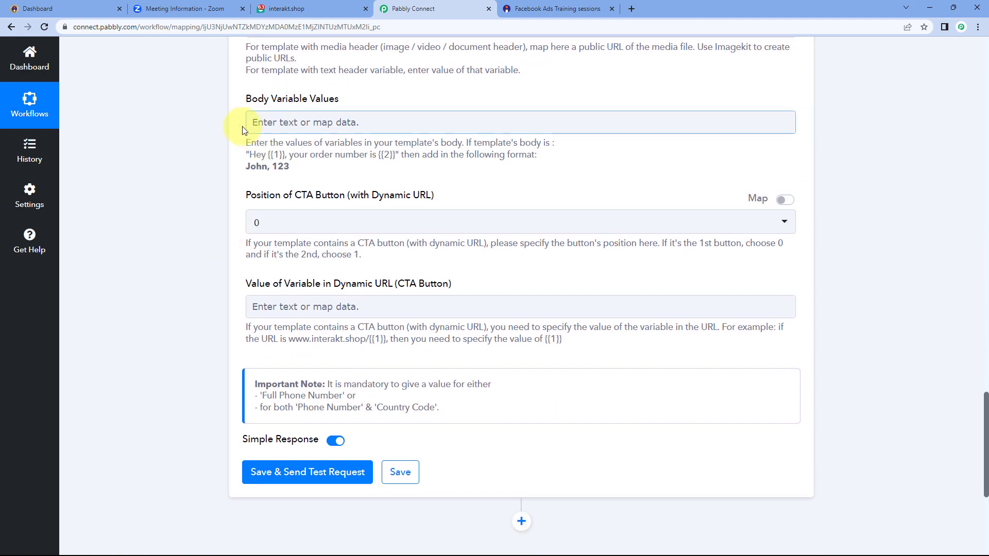
# Insert the Instamojo New Sale Buyer Name into Body Variable Values, then recheck the template's second placeholder
pyautogui.click(276, 123)
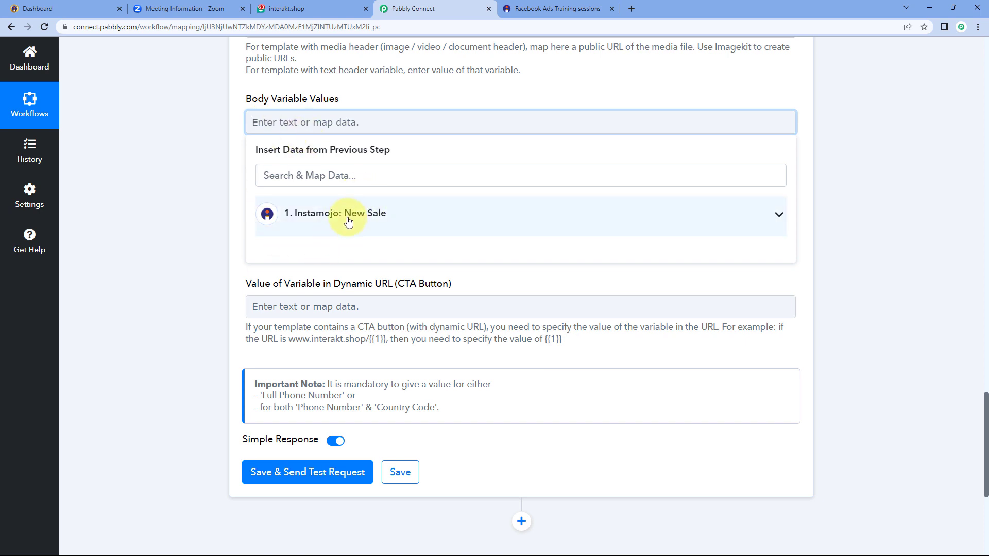
pyautogui.click(349, 222)
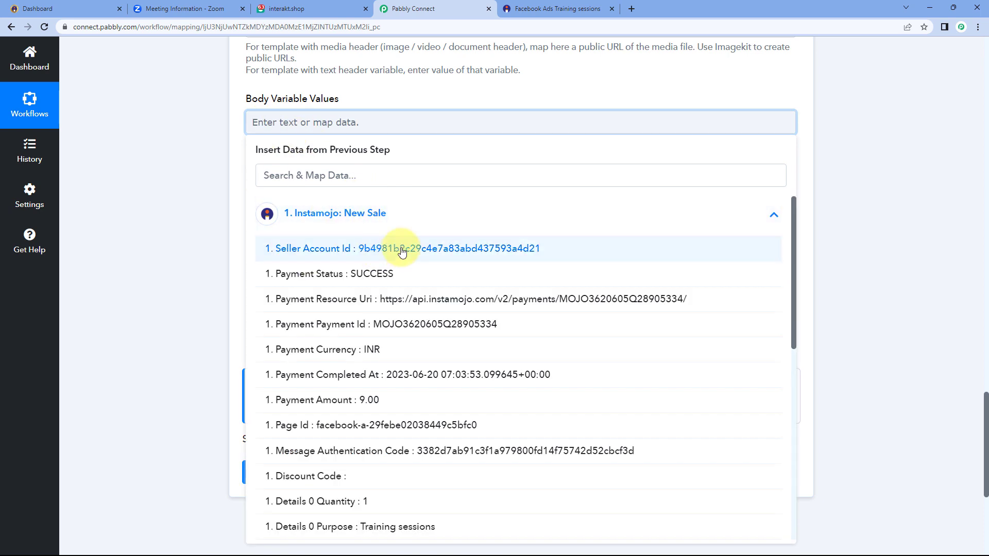
pyautogui.scroll(-8, 408, 274)
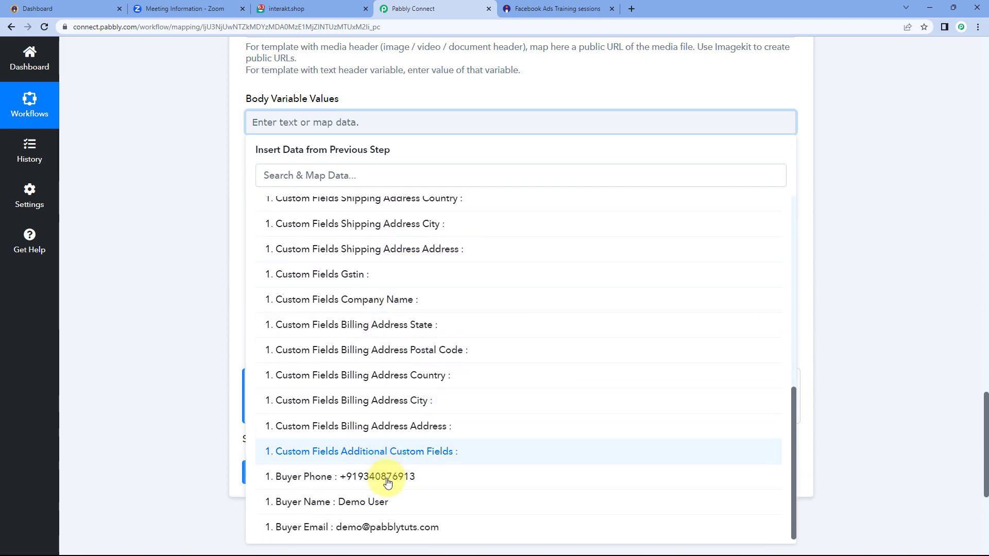
pyautogui.click(356, 502)
pyautogui.click(232, 163)
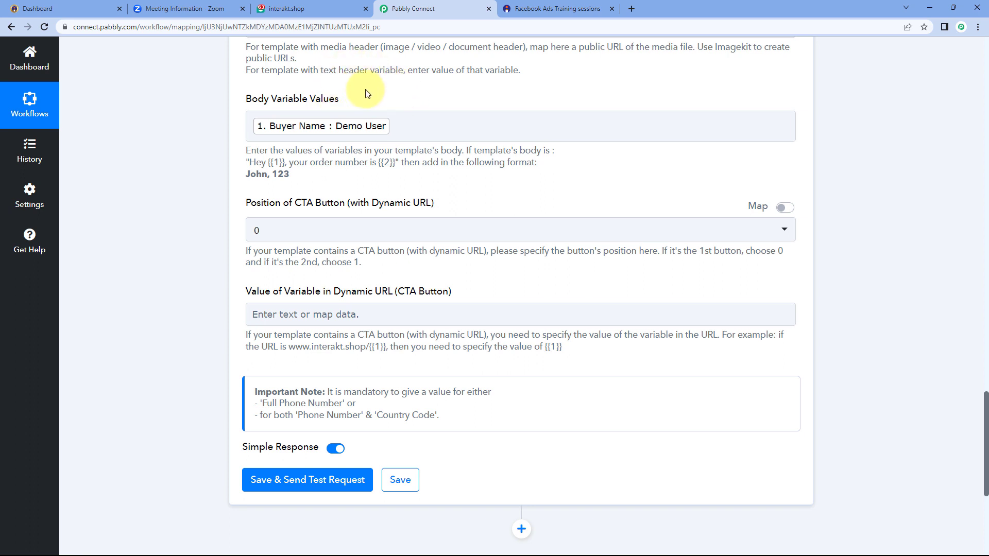
pyautogui.click(339, 11)
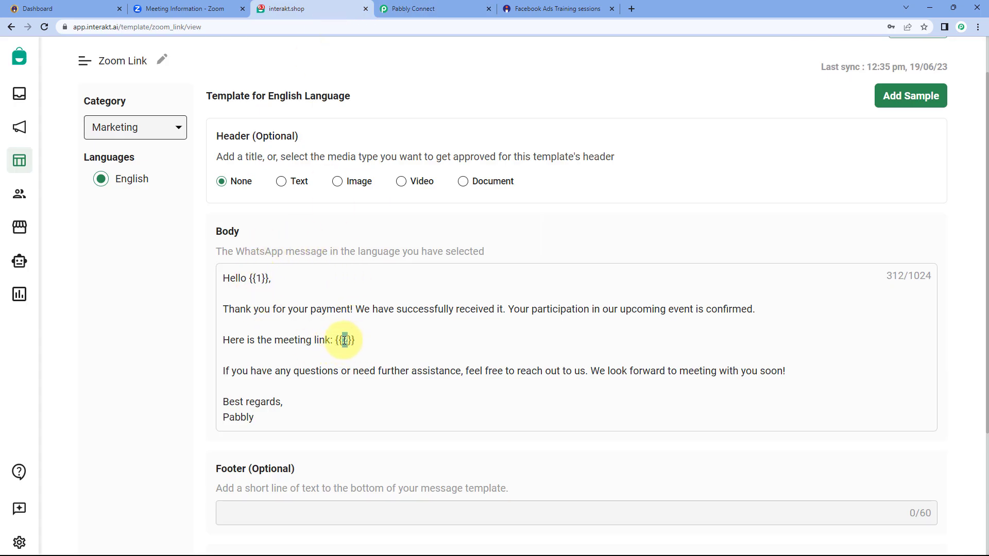
pyautogui.click(414, 7)
pyautogui.click(397, 126)
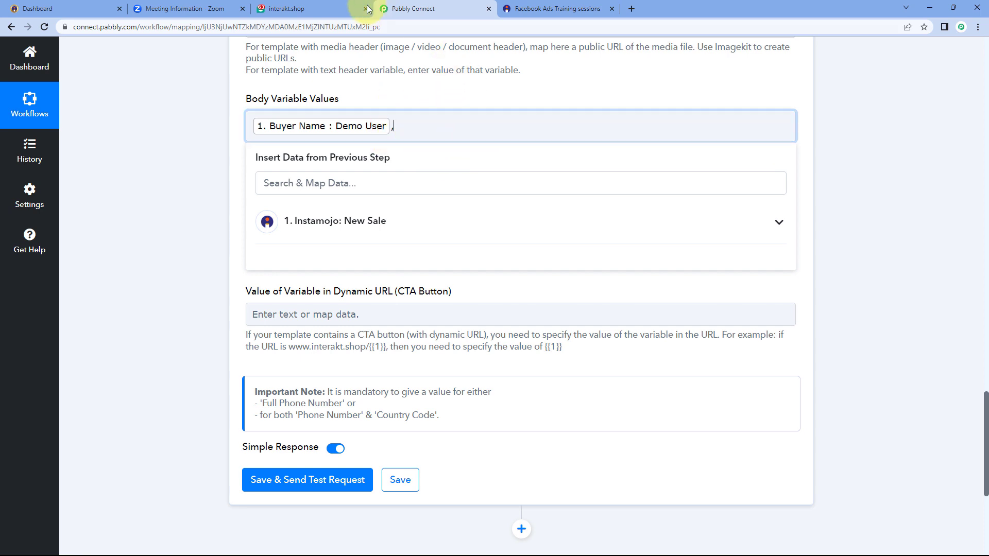
# Copy the Zoom meeting invite link and paste it into Body Variable Values after the comma
pyautogui.click(336, 7)
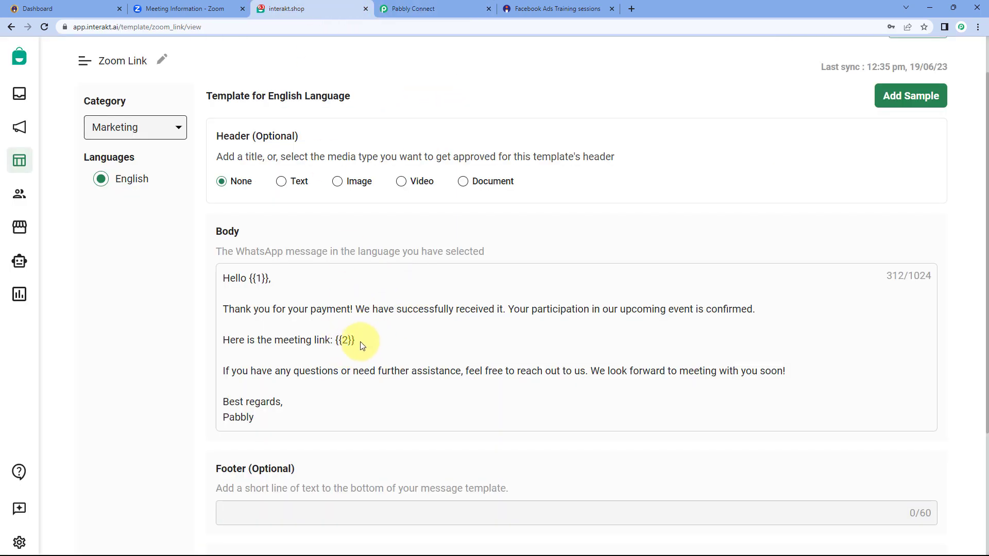
pyautogui.moveTo(355, 341); pyautogui.dragTo(330, 343)
pyautogui.click(410, 9)
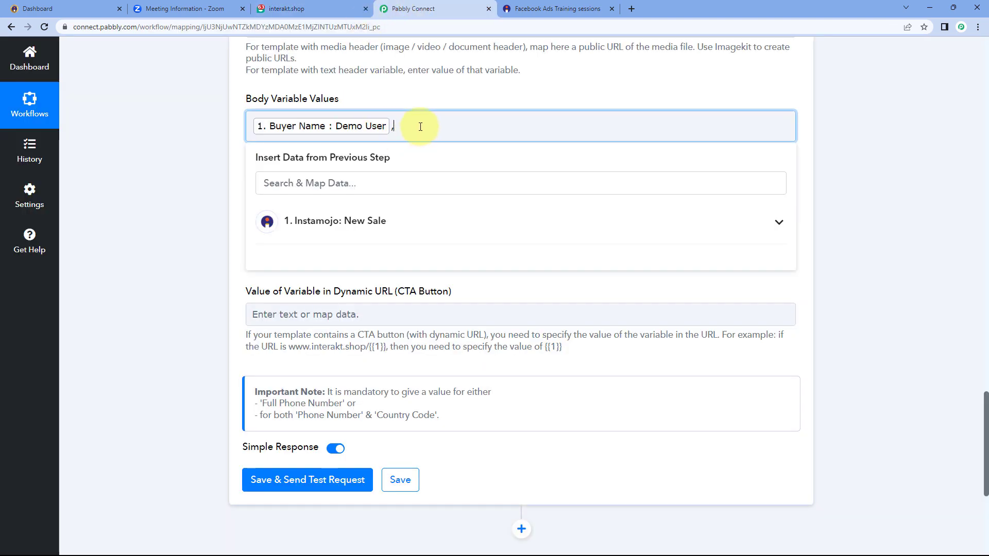
pyautogui.click(194, 8)
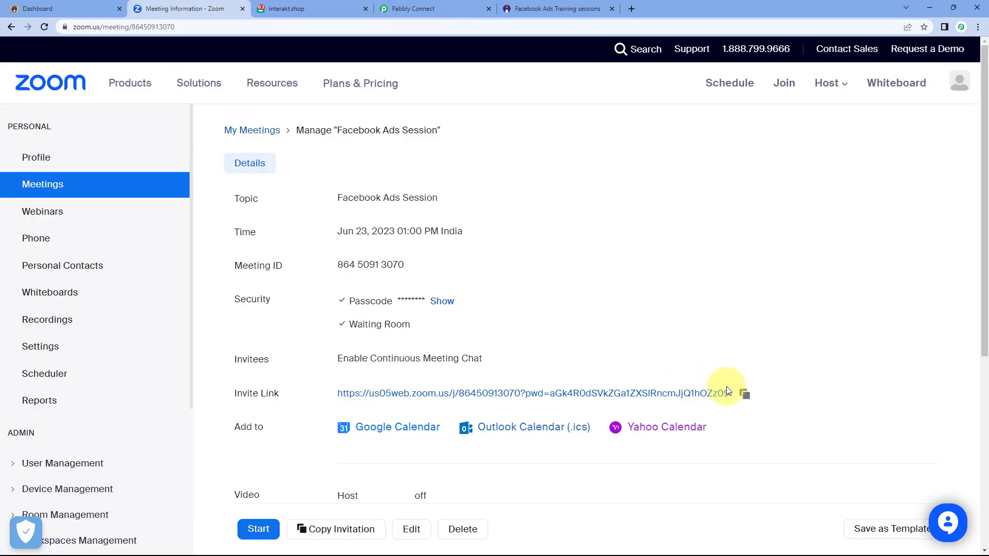
pyautogui.click(745, 394)
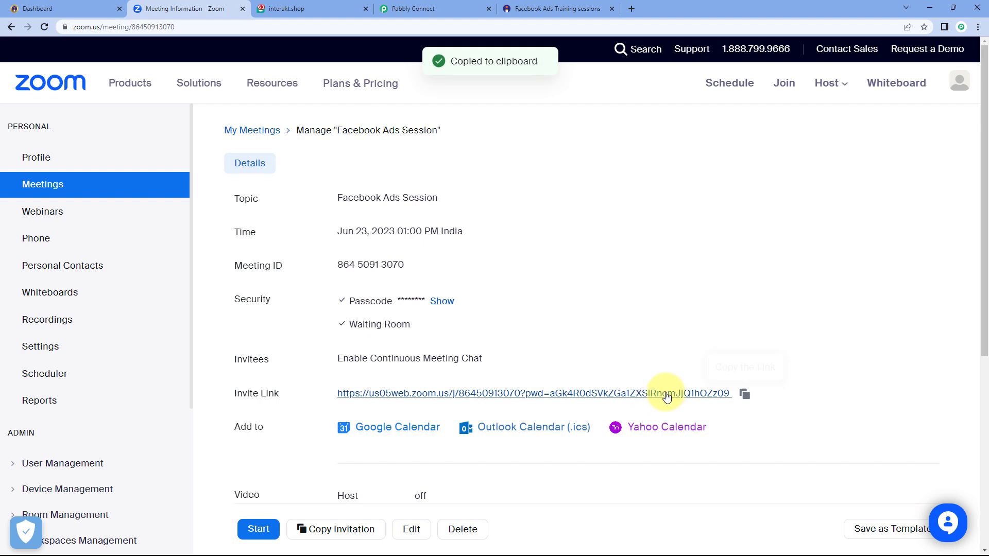
pyautogui.click(437, 7)
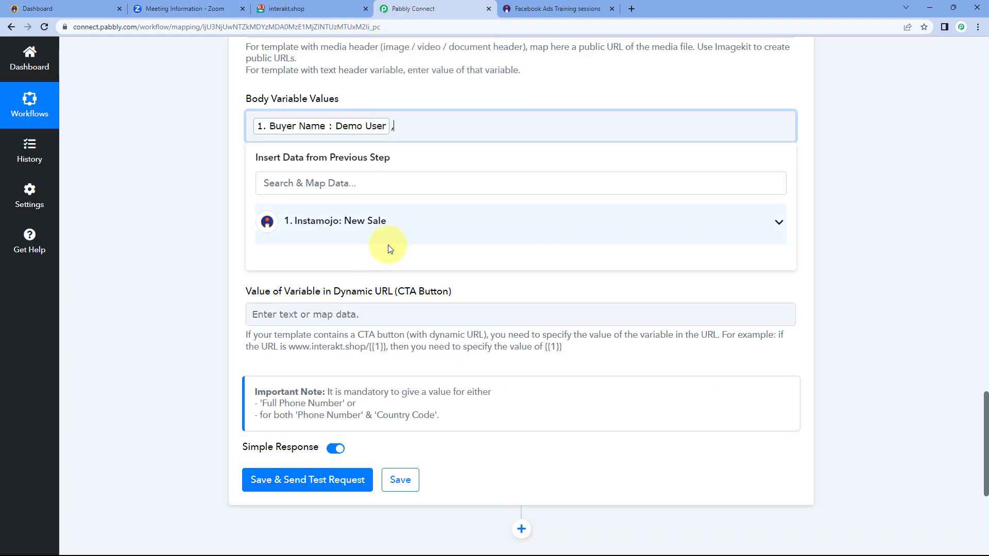
pyautogui.rightClick(409, 129)
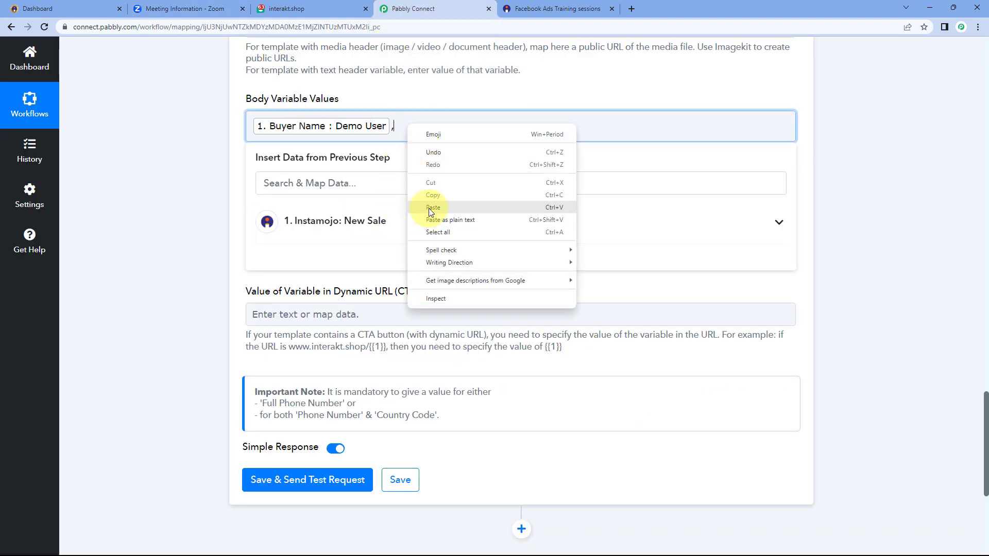
pyautogui.click(429, 208)
pyautogui.click(422, 100)
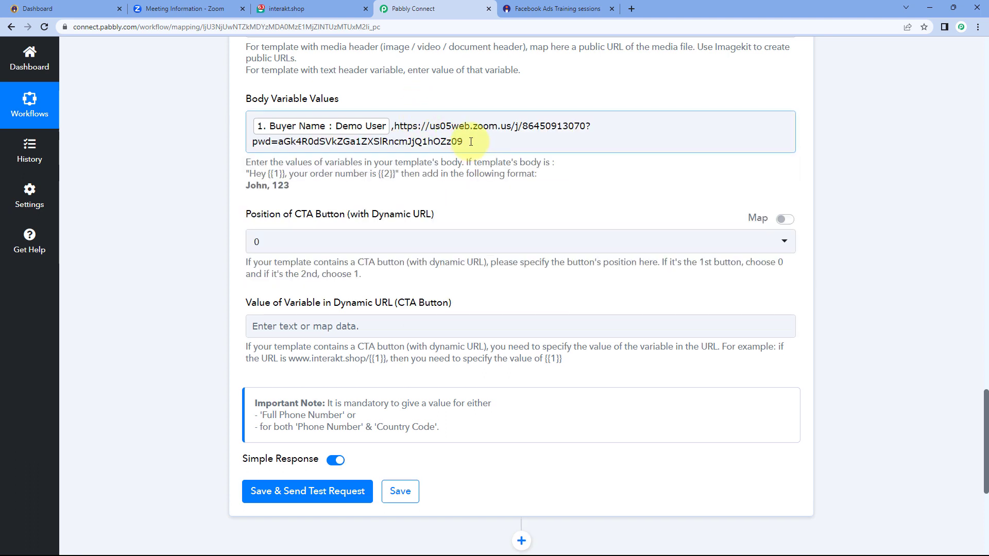
# Check the pasted link against the template and remove the stray trailing comma
pyautogui.moveTo(464, 142); pyautogui.dragTo(395, 126)
pyautogui.click(407, 92)
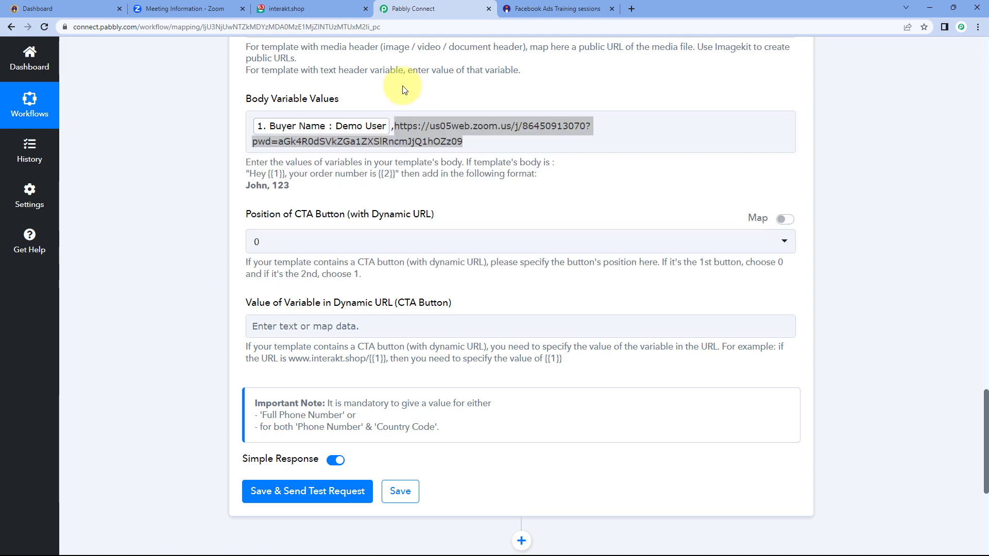
pyautogui.click(334, 4)
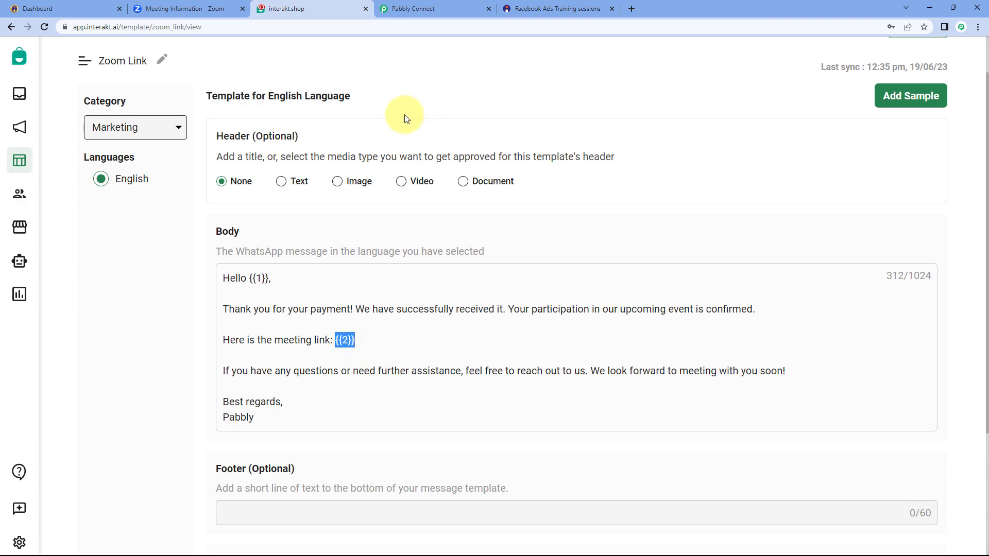
pyautogui.click(422, 9)
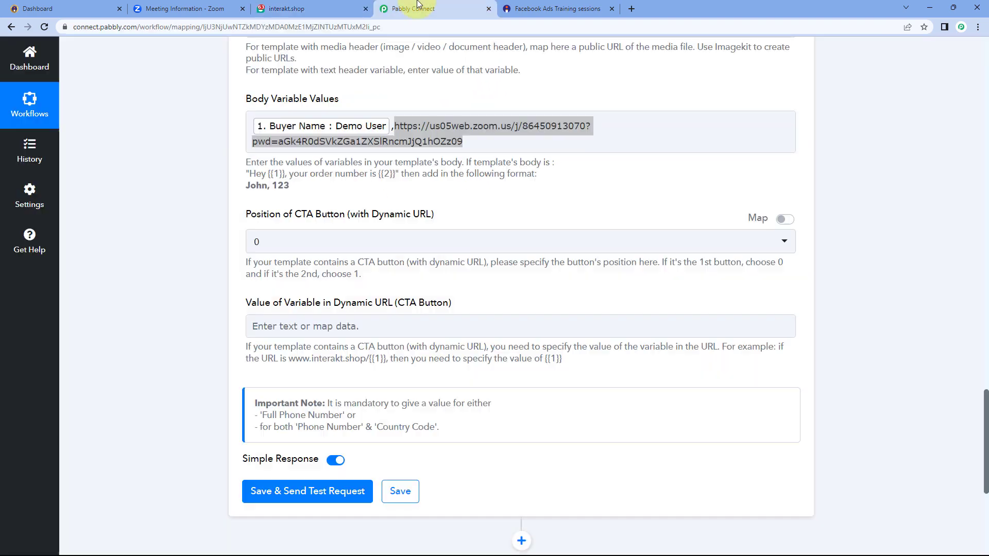
pyautogui.click(474, 143)
pyautogui.click(348, 7)
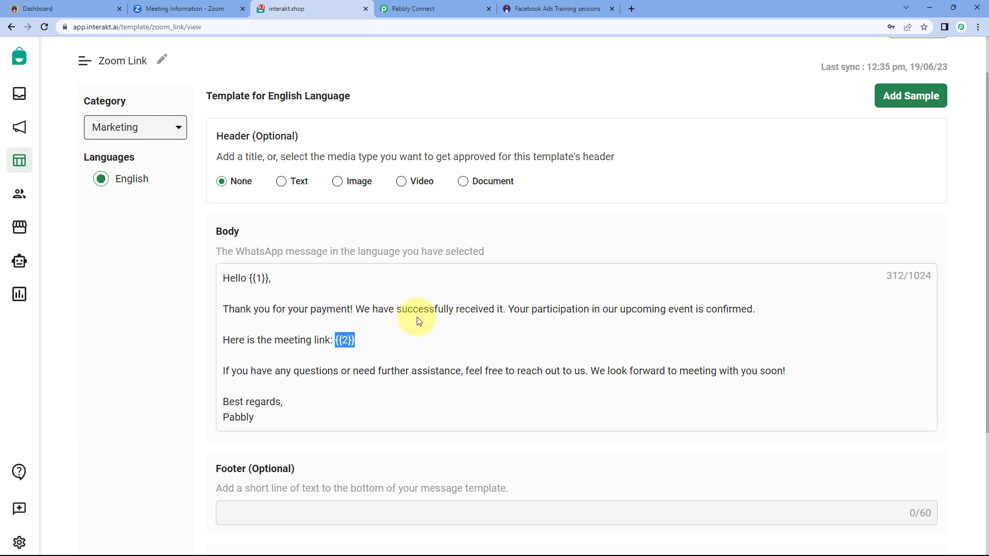
pyautogui.click(395, 9)
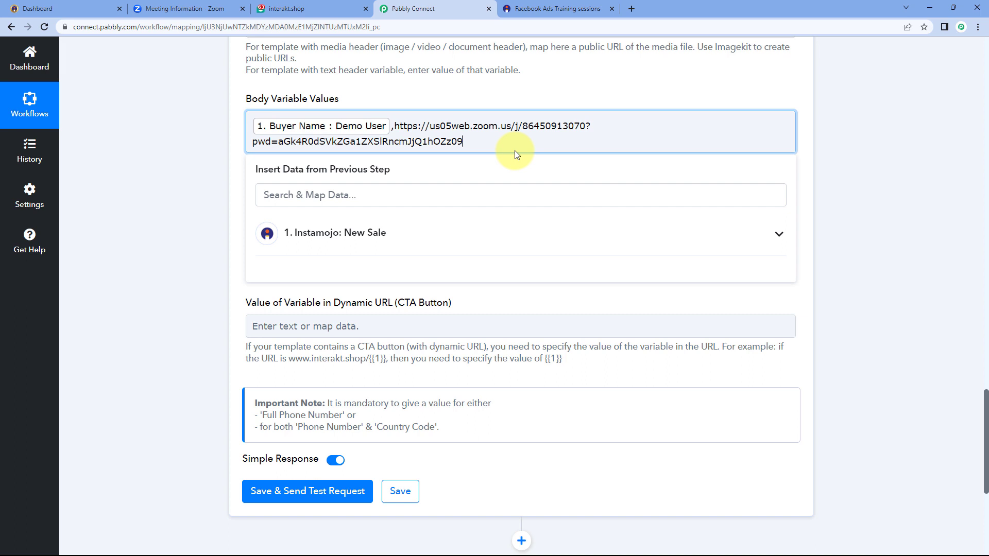
pyautogui.write(',')
pyautogui.press('BackSpace')
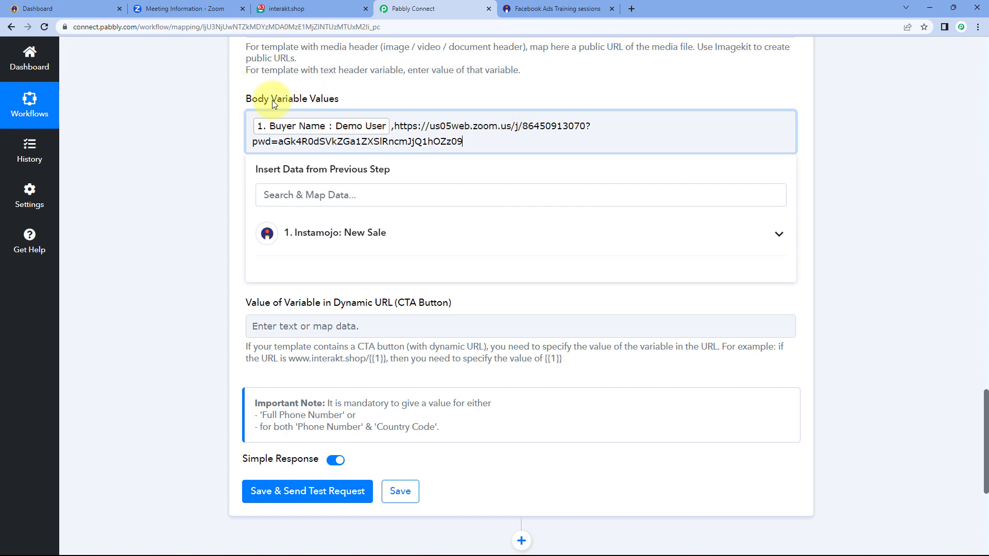
pyautogui.click(345, 99)
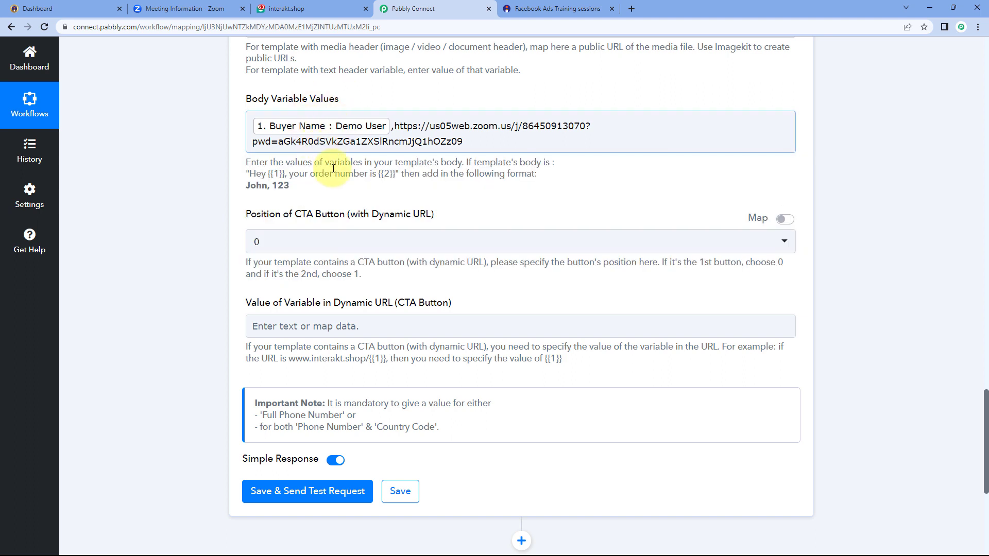
pyautogui.scroll(-2, 332, 170)
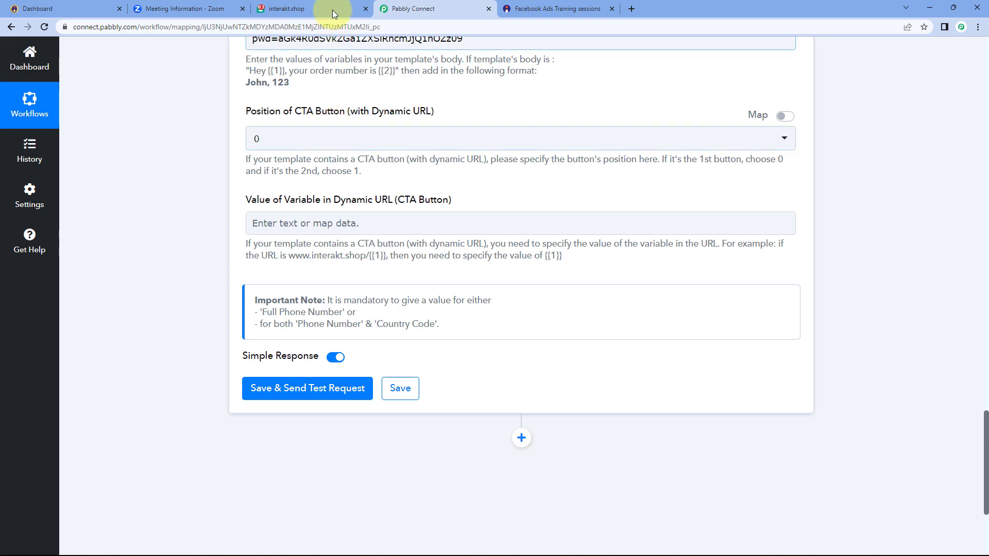
pyautogui.click(286, 9)
pyautogui.scroll(-2, 286, 242)
pyautogui.scroll(-2, 288, 243)
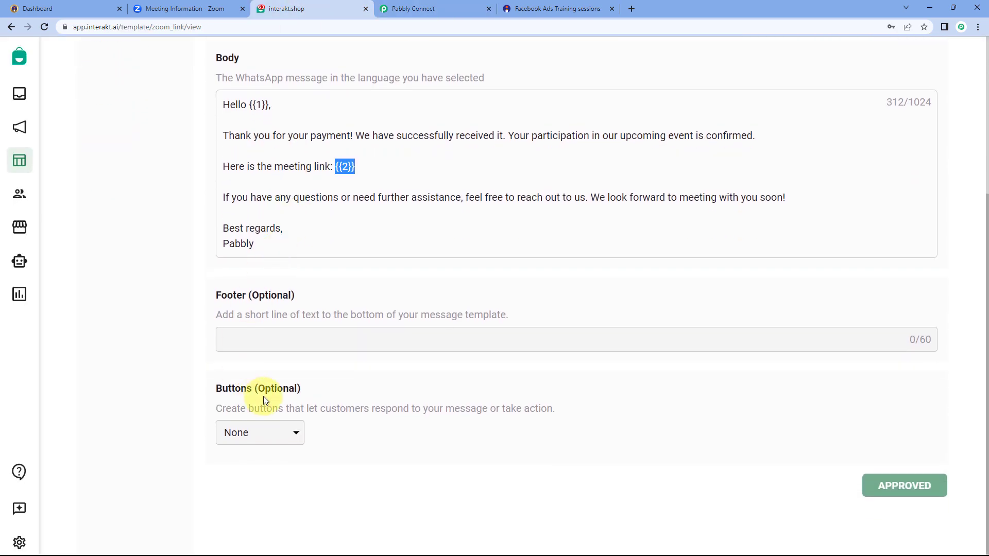
pyautogui.click(408, 6)
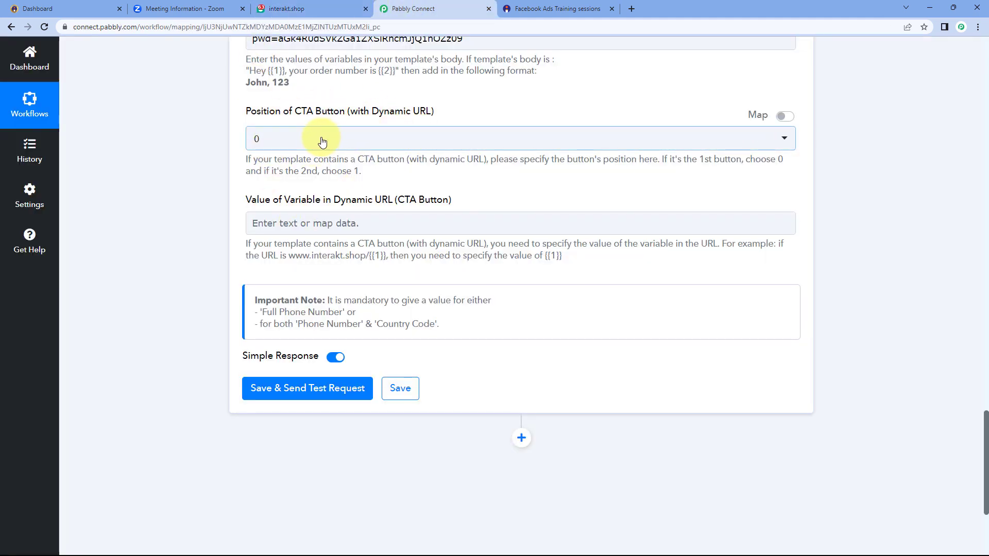
pyautogui.click(345, 139)
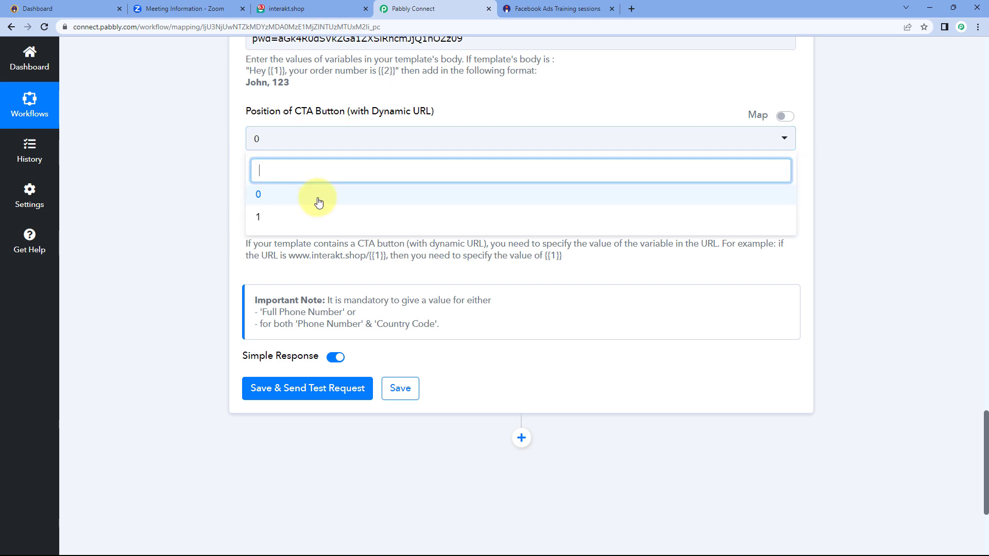
pyautogui.click(247, 163)
pyautogui.click(335, 9)
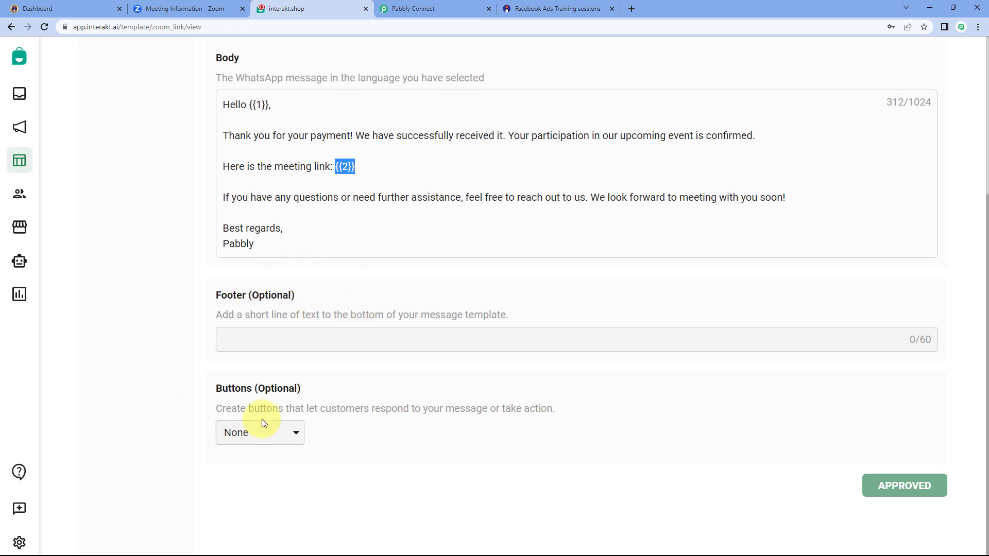
pyautogui.click(430, 9)
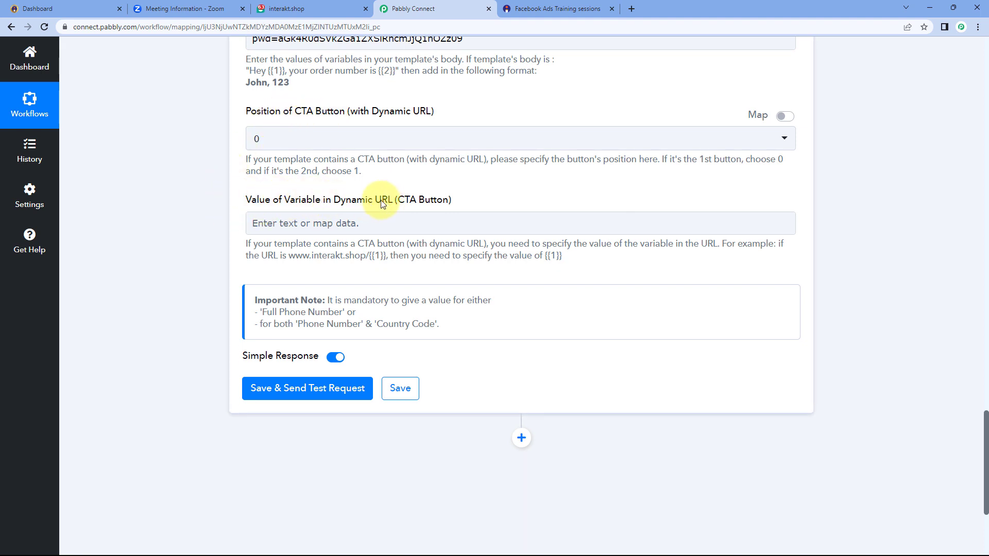
pyautogui.scroll(-3, 343, 191)
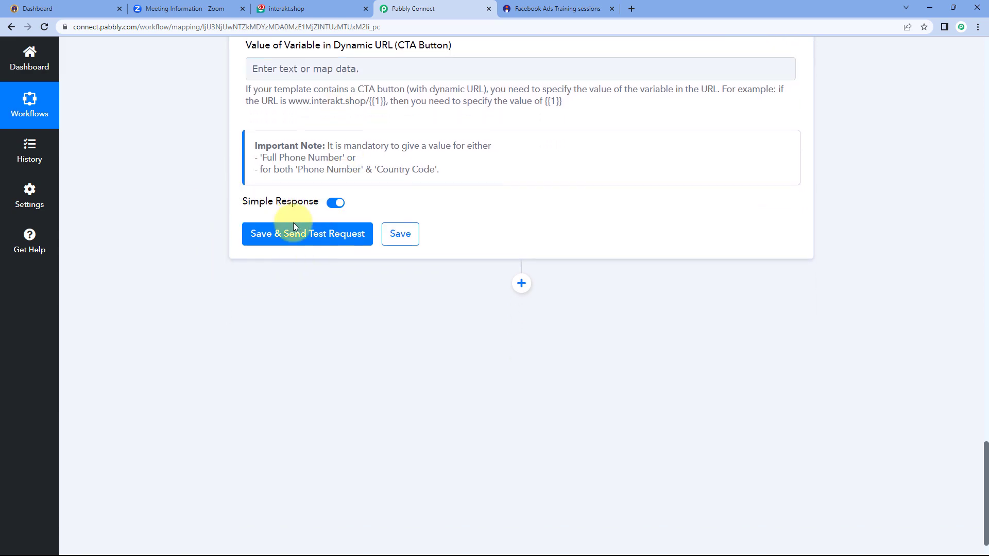
# Send the Interakt test request and review the response values showing the message queued
pyautogui.click(307, 231)
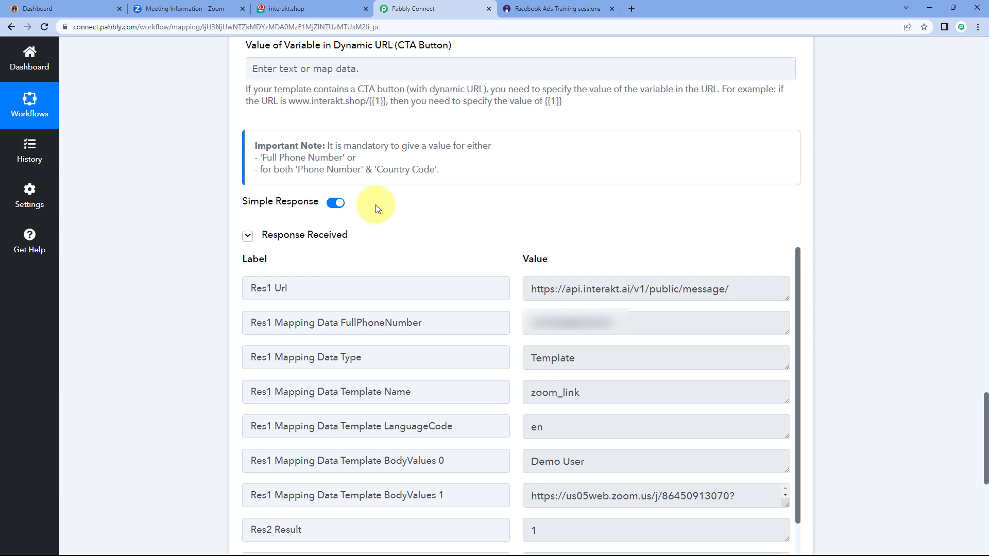
pyautogui.scroll(-2, 376, 206)
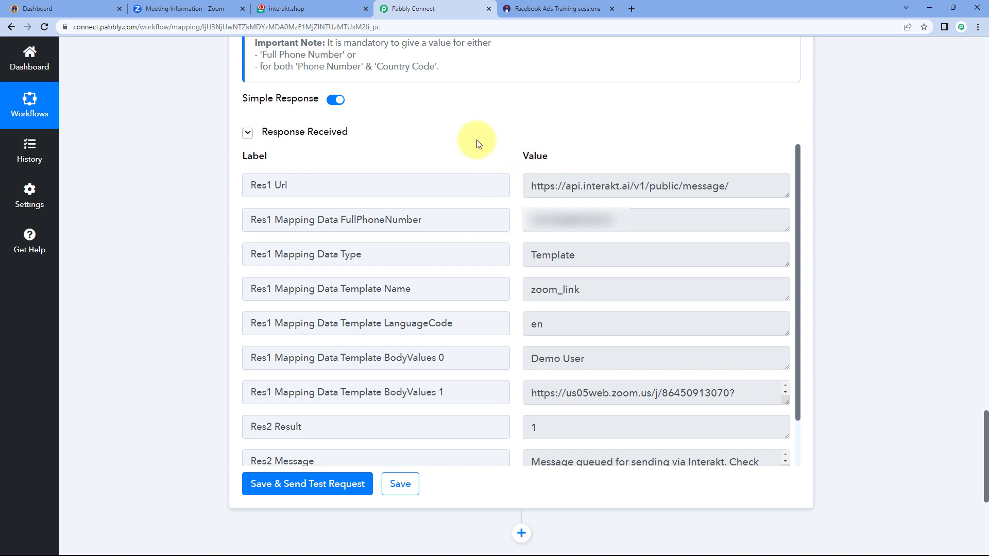
pyautogui.scroll(8, 470, 144)
pyautogui.scroll(5, 458, 202)
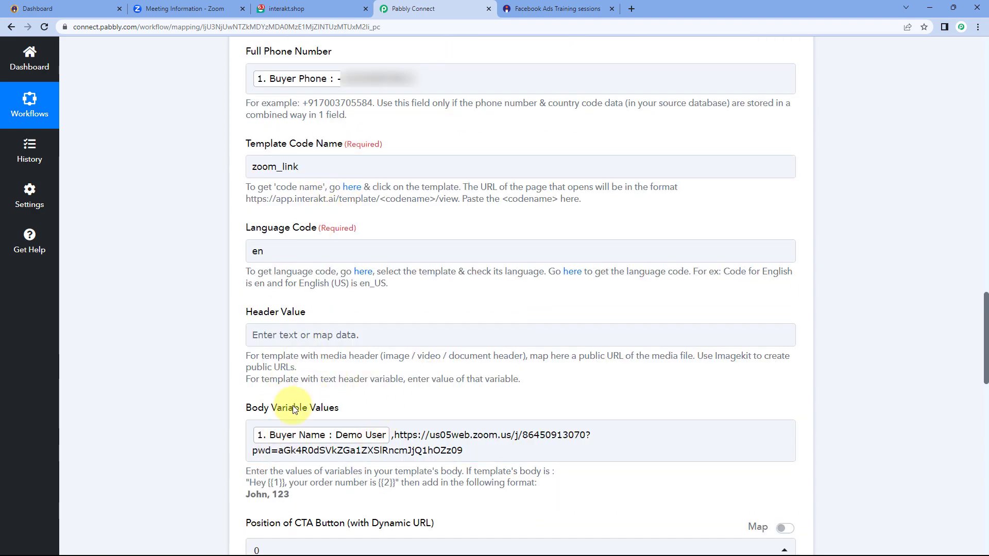
pyautogui.scroll(1, 422, 335)
pyautogui.scroll(-1, 419, 324)
pyautogui.scroll(2, 412, 258)
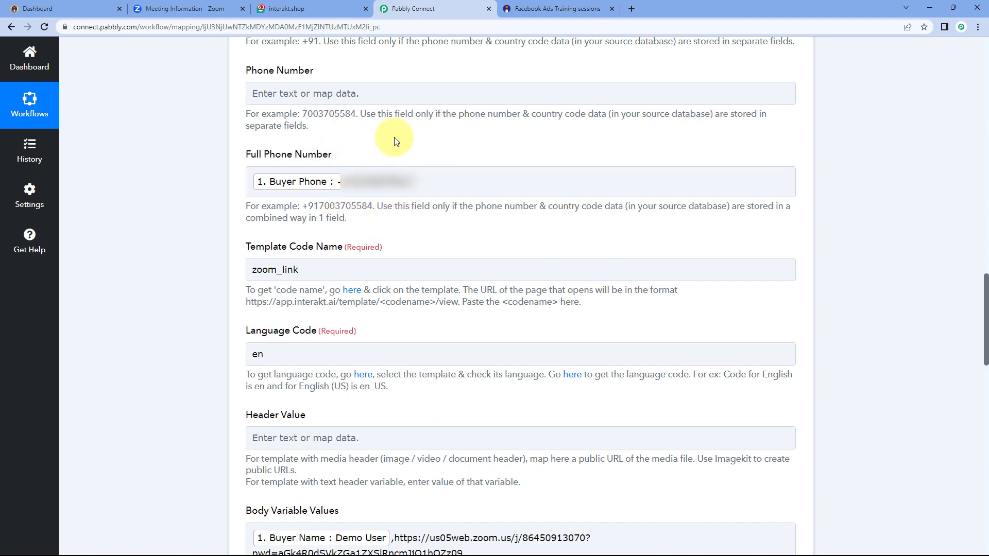
pyautogui.hotkey('ctrl', 't')
# On web.whatsapp.com, read the Interakt payment message and follow its Zoom meeting link
pyautogui.write('web')
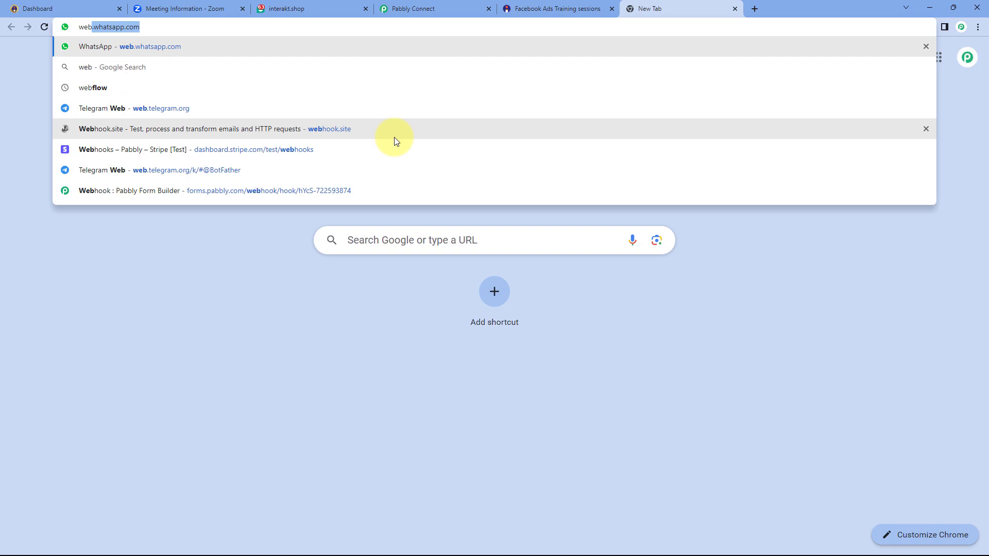
pyautogui.press('Return')
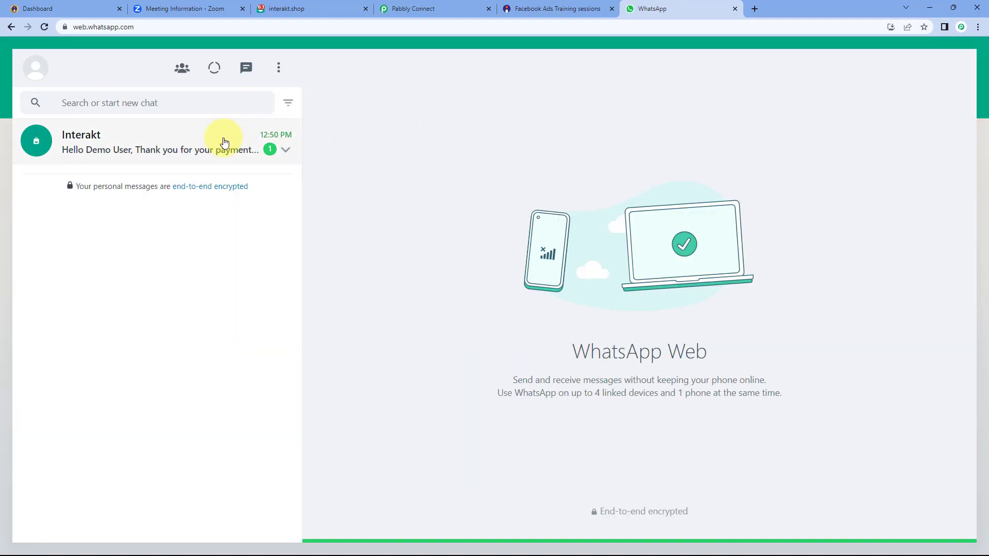
pyautogui.click(208, 149)
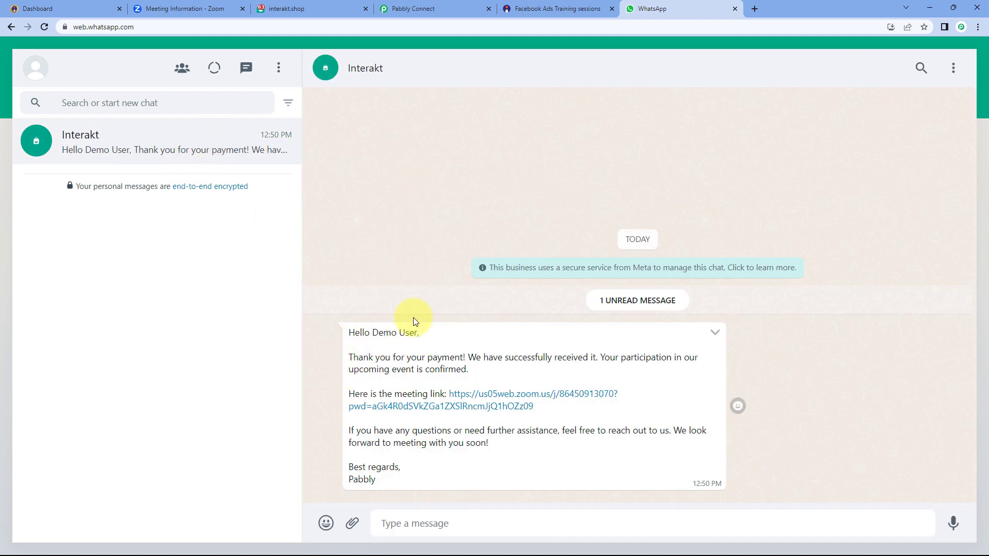
pyautogui.click(549, 10)
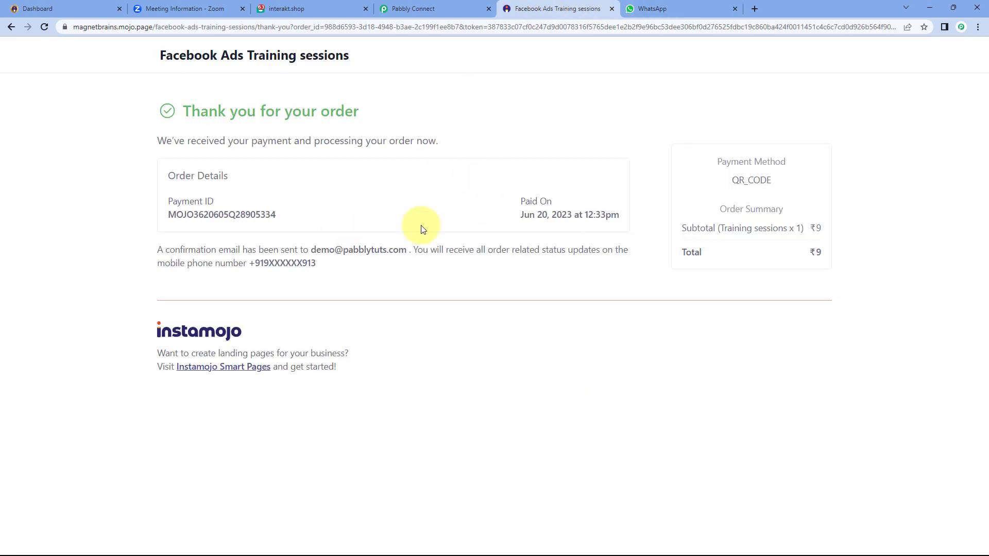
pyautogui.click(653, 9)
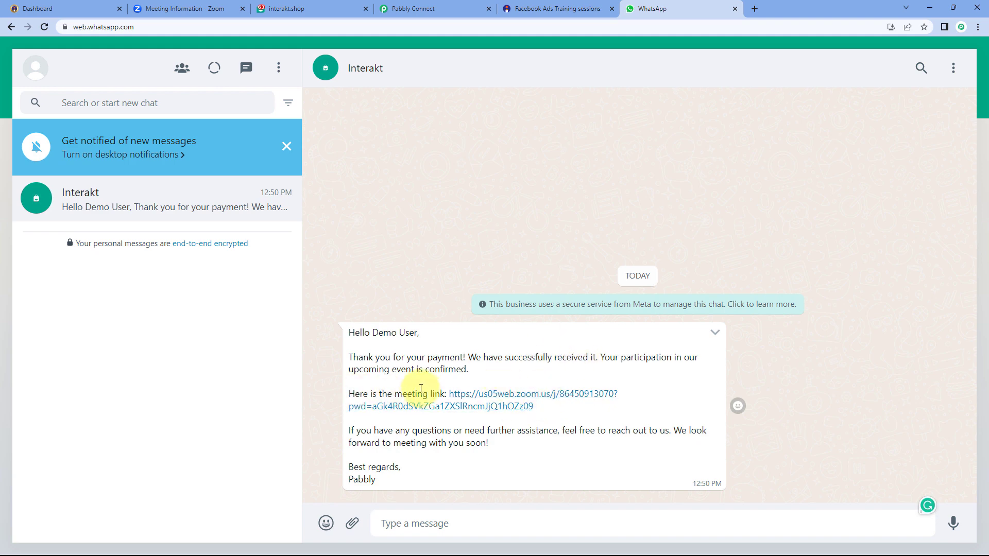
pyautogui.click(512, 406)
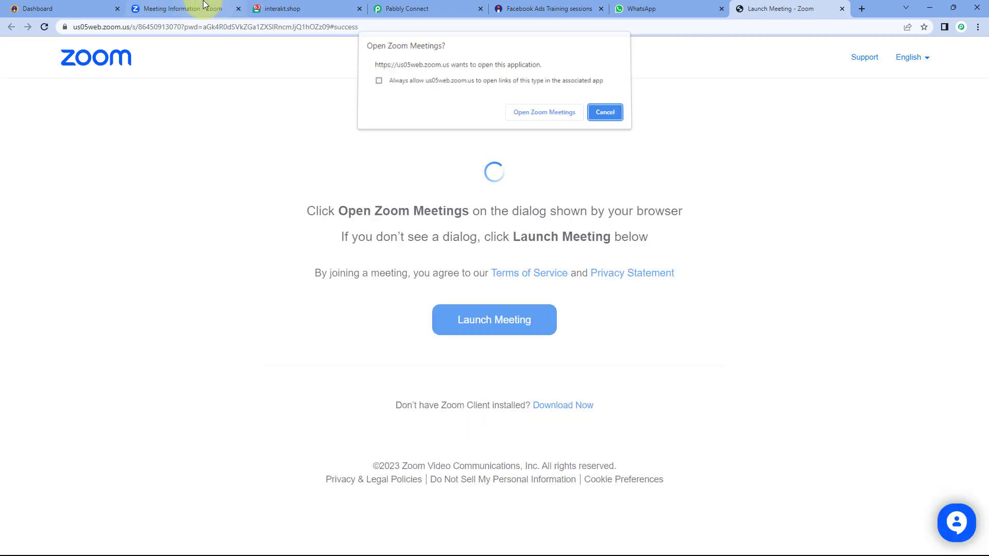
# Check the launch page against the Zoom meeting details, decline opening the Zoom app, and close it
pyautogui.click(206, 9)
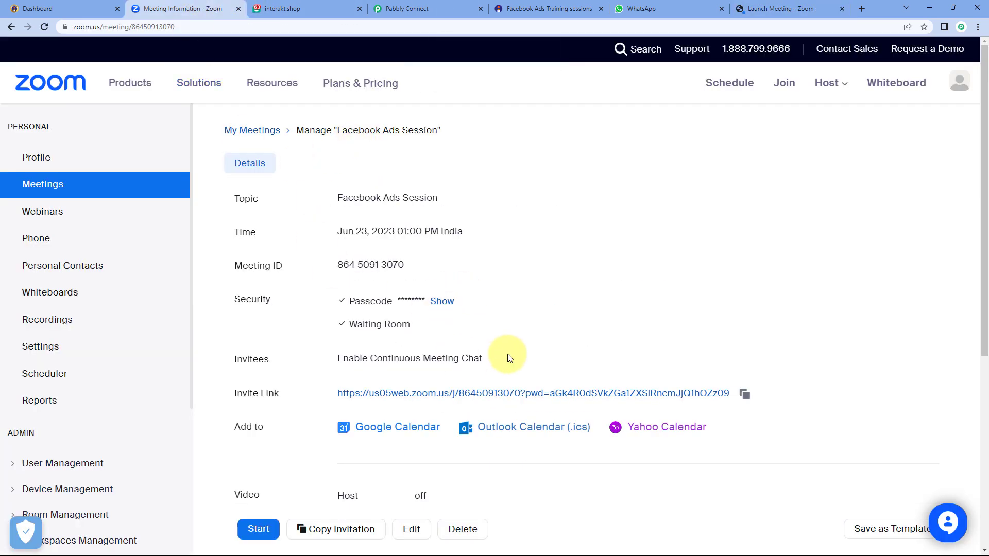
pyautogui.click(757, 9)
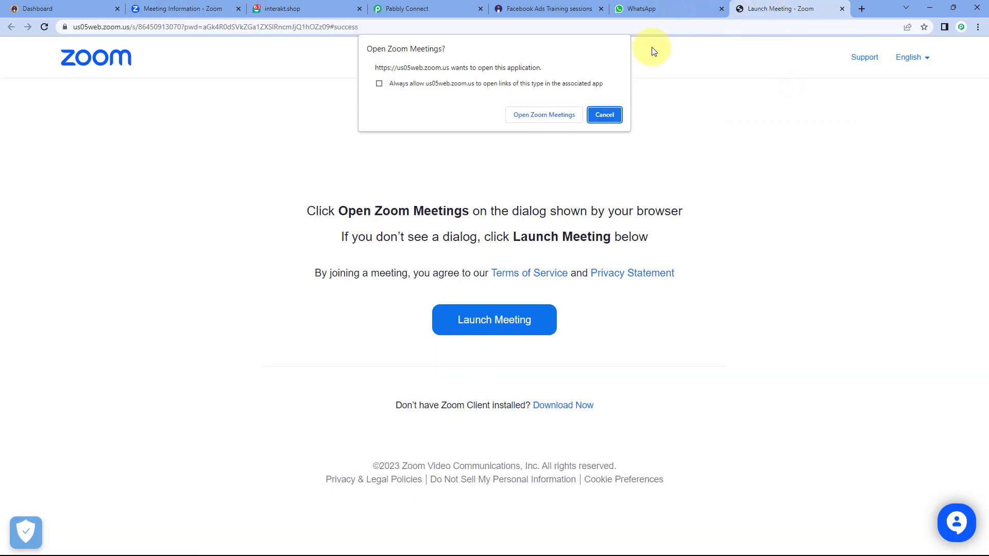
pyautogui.click(616, 116)
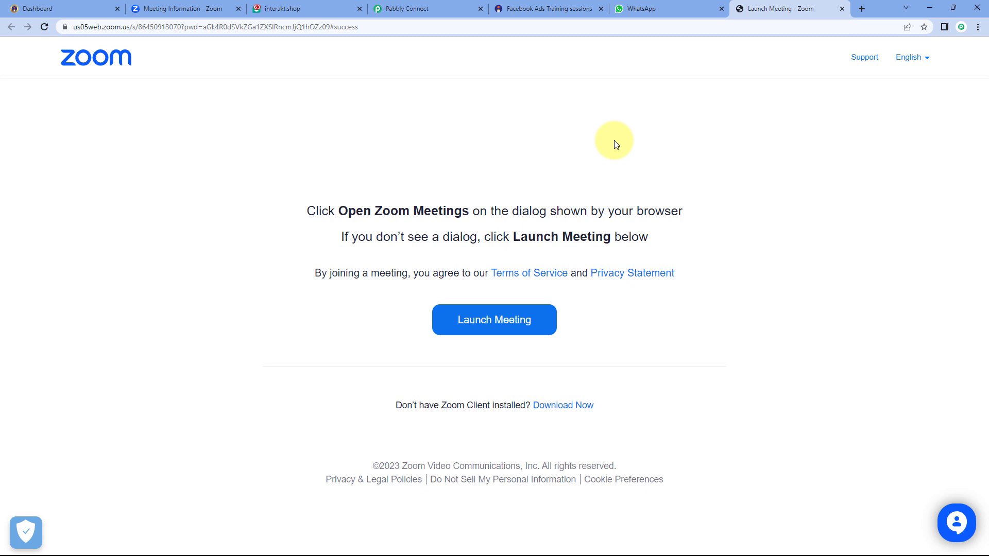
pyautogui.click(842, 10)
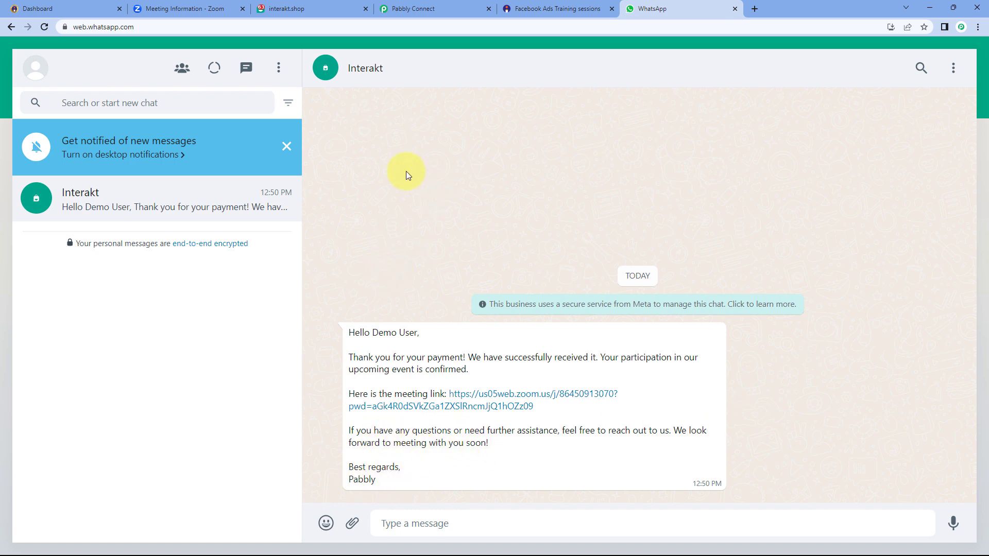
# Review the approved Zoom Link template's {{1}} and {{2}} body placeholders in Interakt
pyautogui.click(320, 9)
pyautogui.scroll(3, 346, 219)
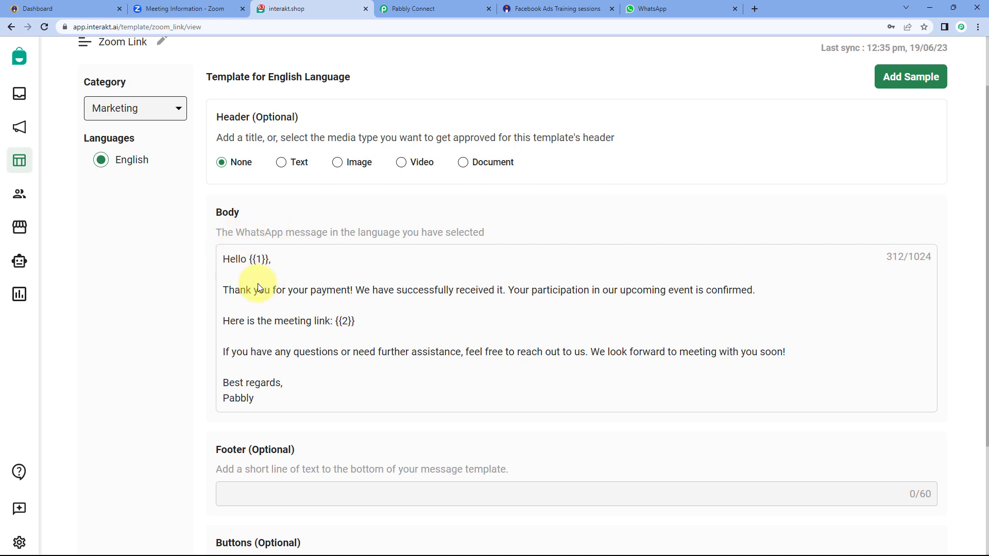
pyautogui.scroll(-3, 371, 300)
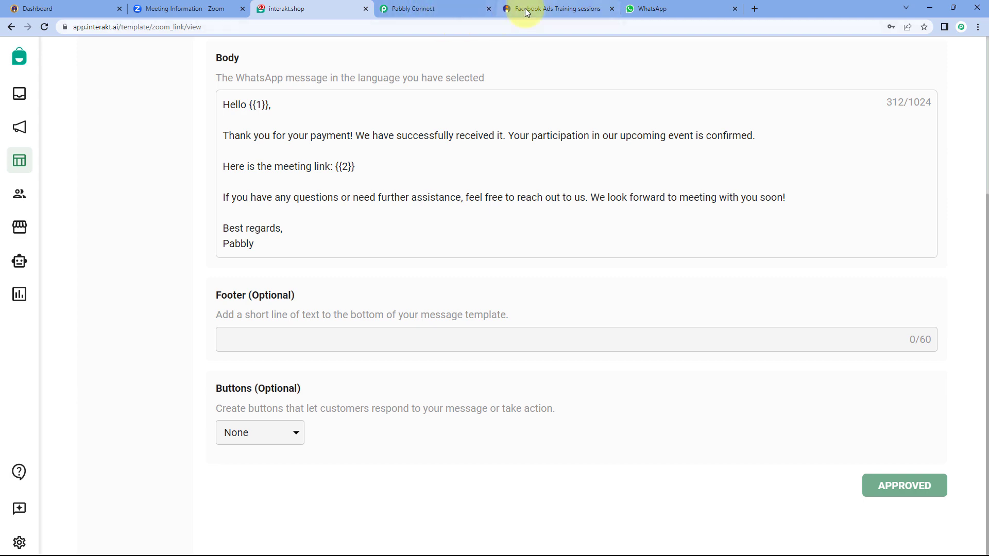
# Inspect the Zoom meeting link mapped in the Interakt step's Body Variable Values field
pyautogui.click(454, 9)
pyautogui.scroll(-5, 432, 227)
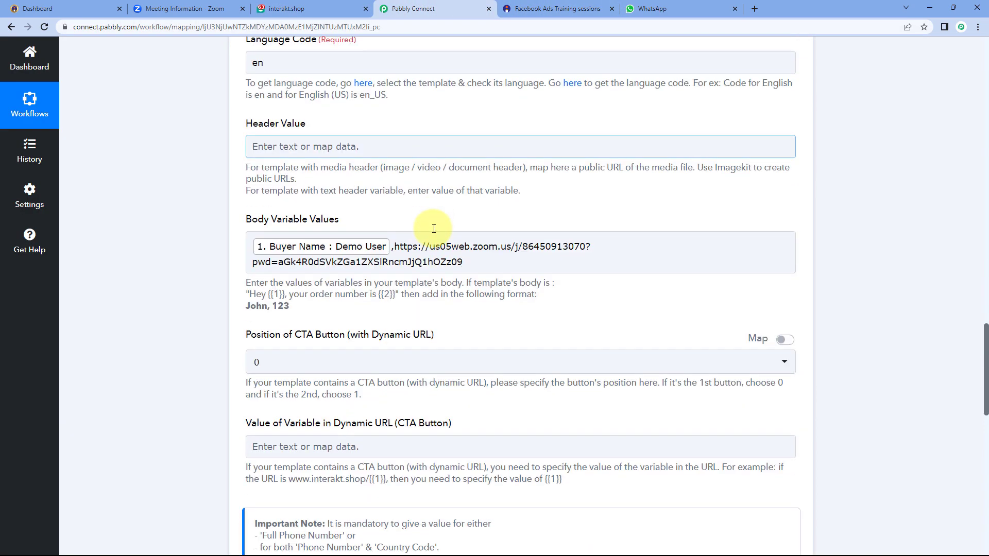
pyautogui.scroll(-1, 434, 228)
pyautogui.click(392, 226)
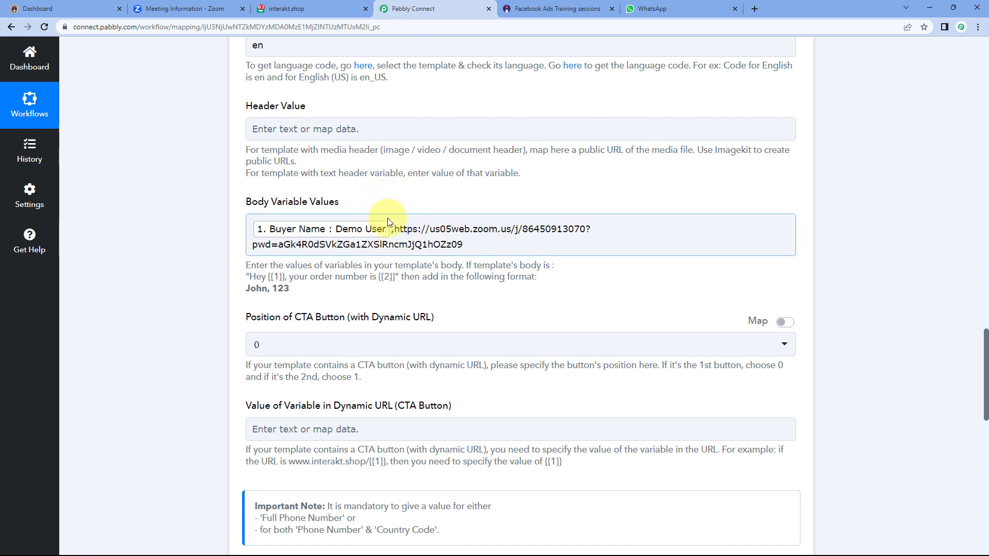
pyautogui.scroll(-1, 440, 242)
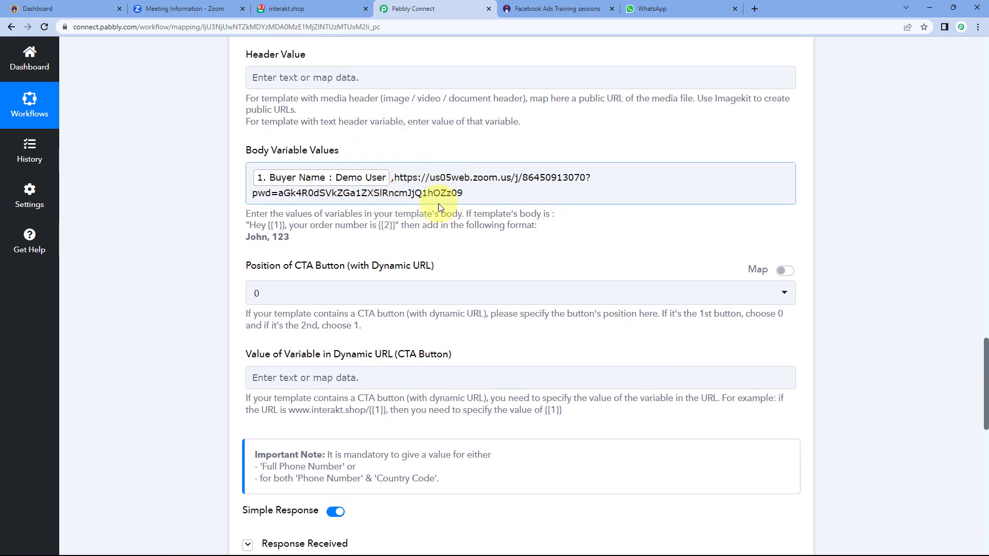
pyautogui.click(439, 205)
pyautogui.scroll(-1, 433, 216)
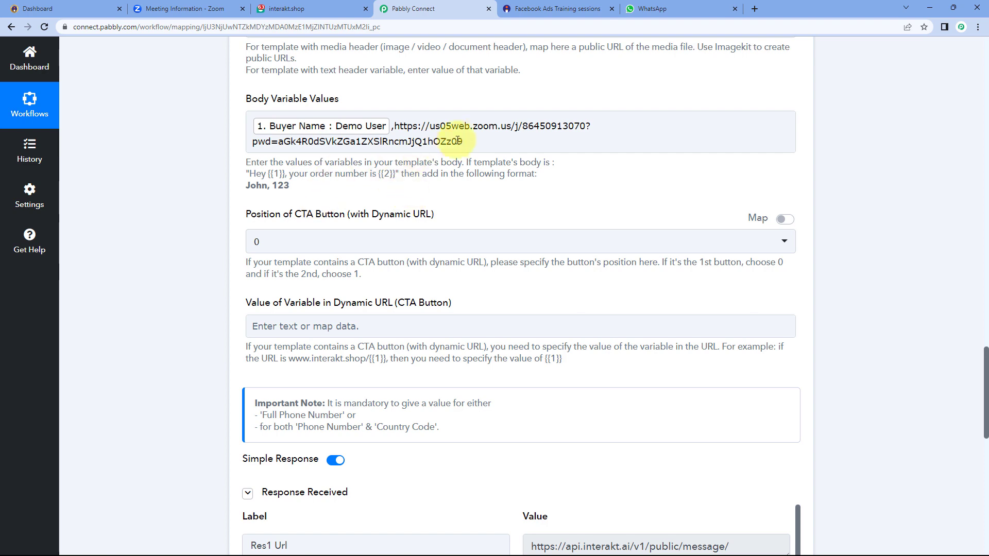
pyautogui.moveTo(463, 142); pyautogui.dragTo(395, 118)
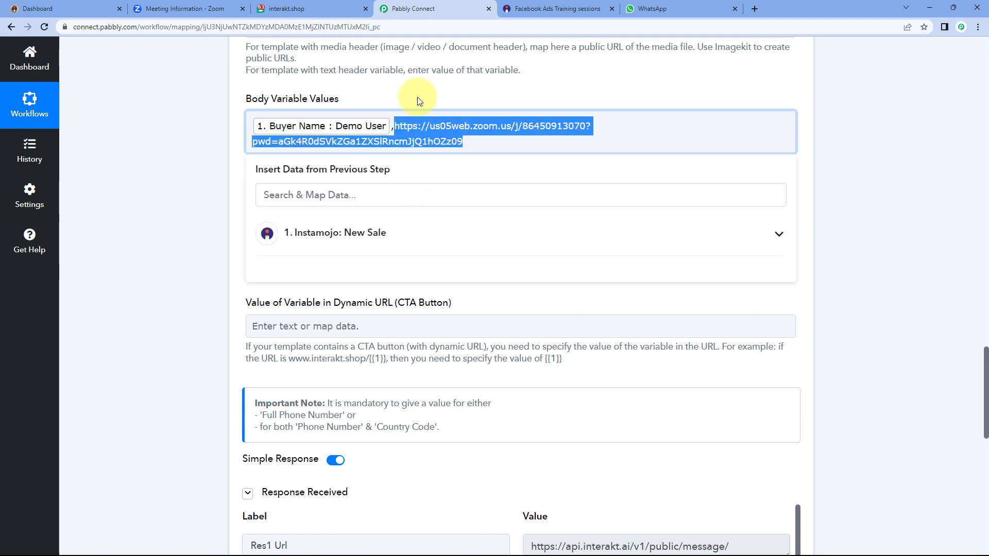
pyautogui.click(420, 99)
pyautogui.click(468, 139)
pyautogui.click(466, 96)
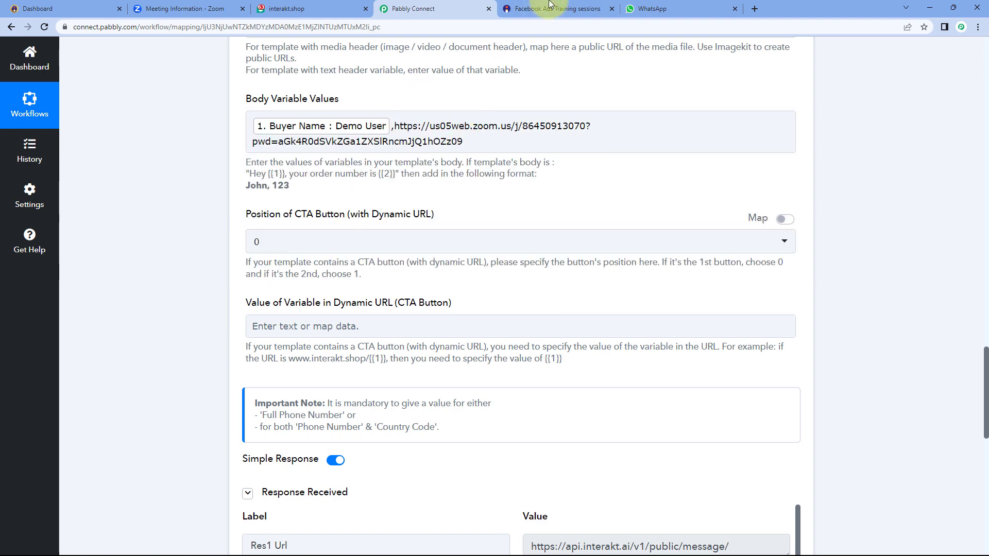
# Recheck the WhatsApp message, then collapse the Instamojo trigger card to the two-step overview
pyautogui.click(665, 8)
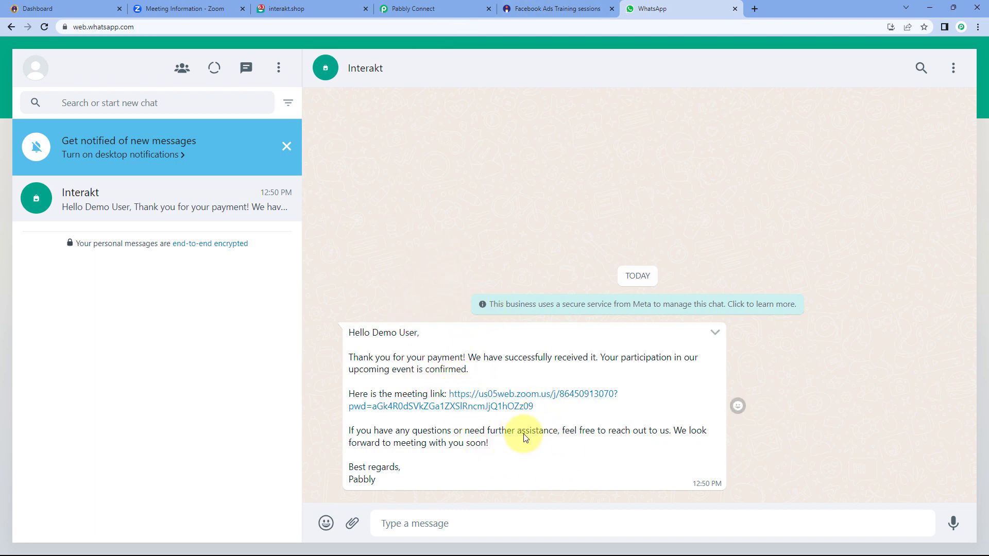
pyautogui.click(286, 146)
pyautogui.click(407, 8)
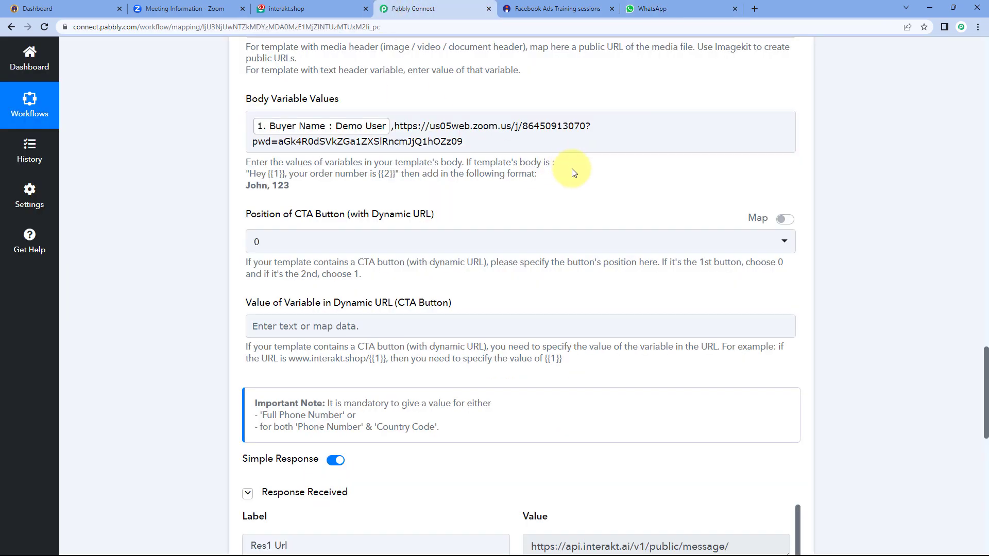
pyautogui.scroll(12, 577, 206)
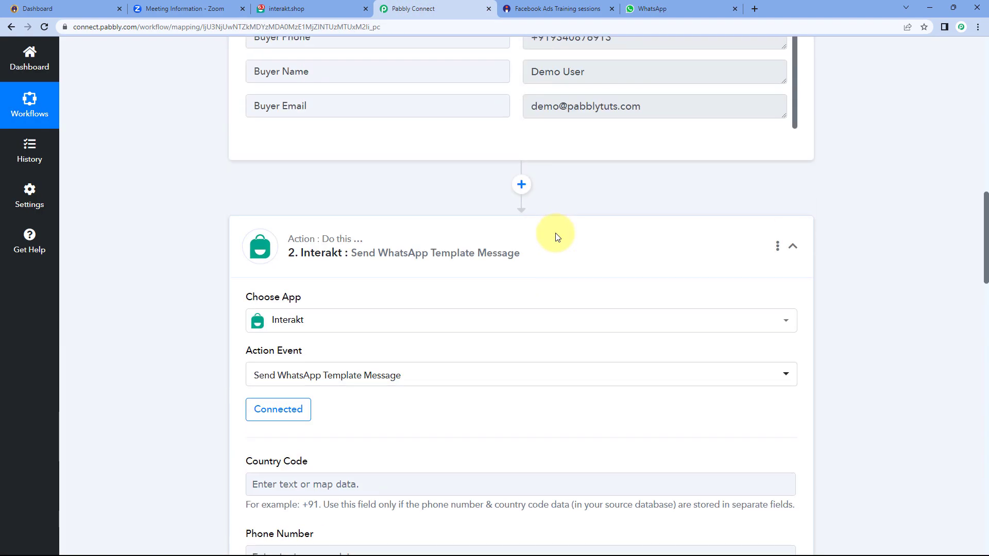
pyautogui.scroll(20, 770, 171)
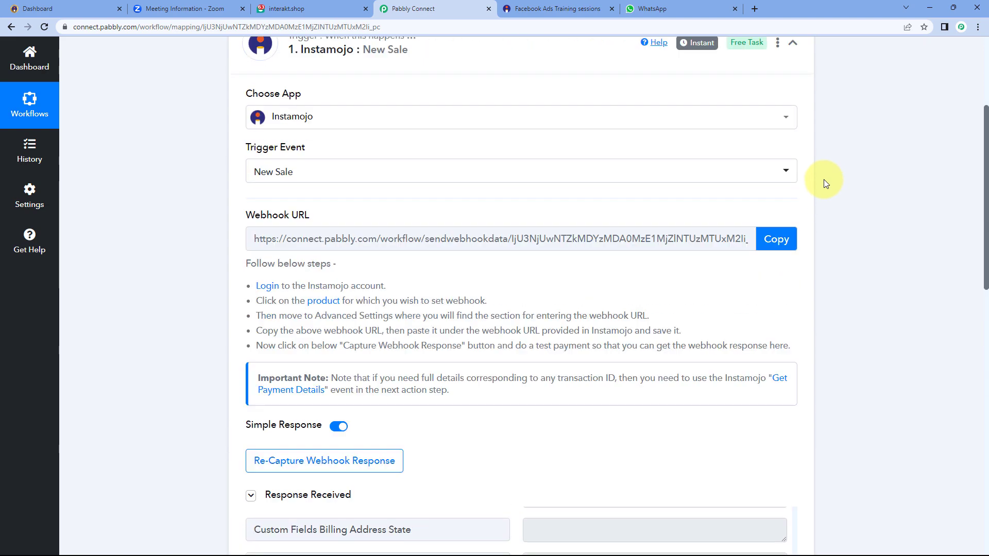
pyautogui.click(728, 201)
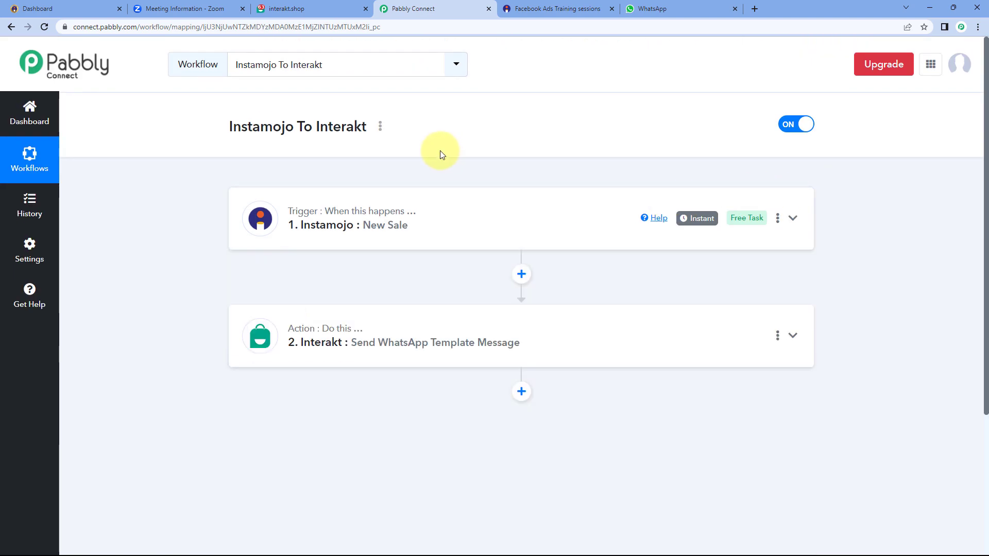
pyautogui.scroll(-1, 440, 154)
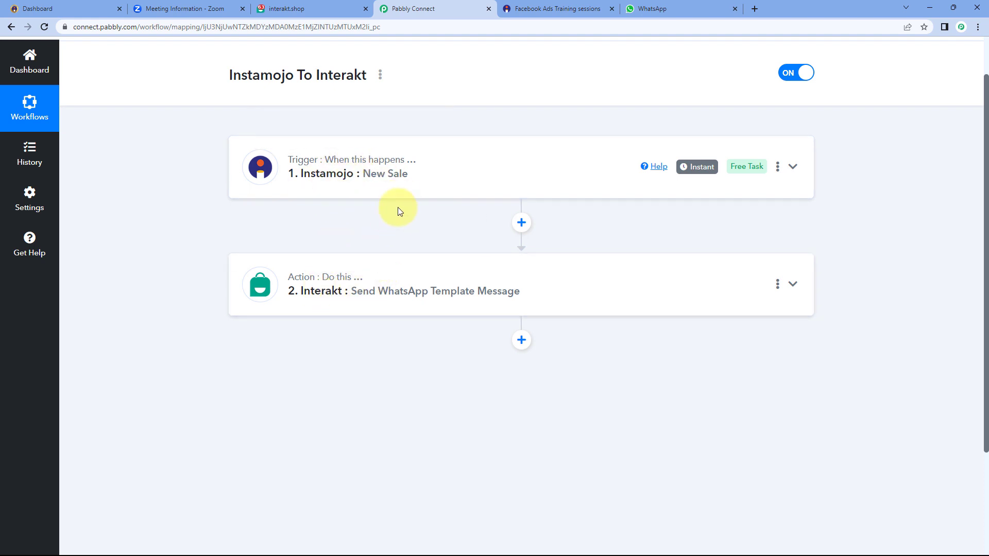
pyautogui.scroll(1, 476, 164)
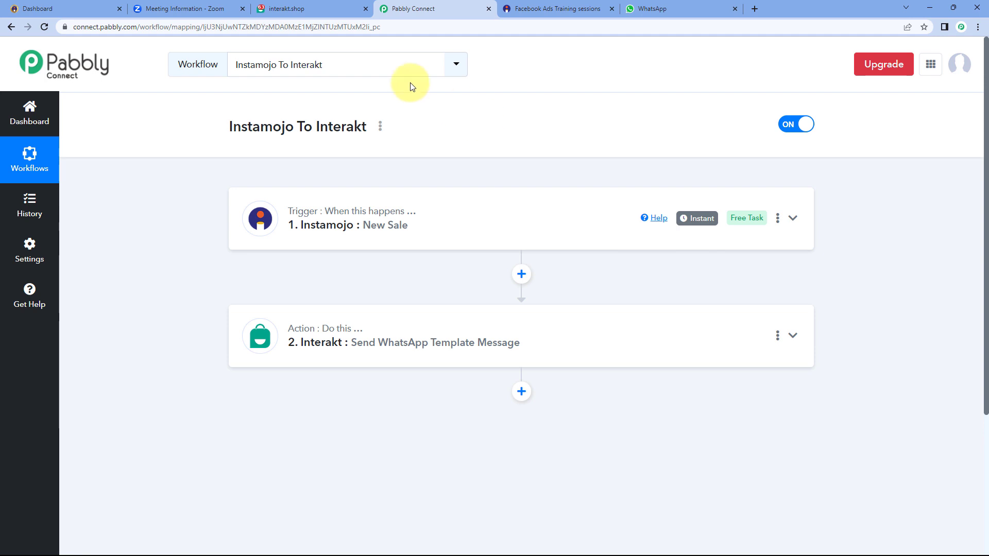
pyautogui.click(57, 8)
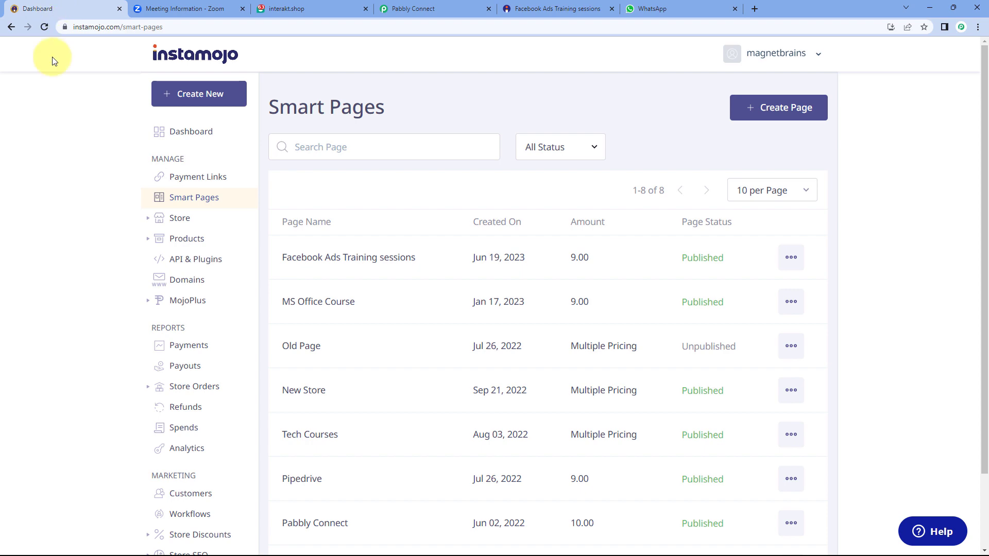
# Copy the Facebook Ads Training sessions share link, load the page, and start payment
pyautogui.click(792, 257)
pyautogui.click(736, 288)
pyautogui.click(602, 366)
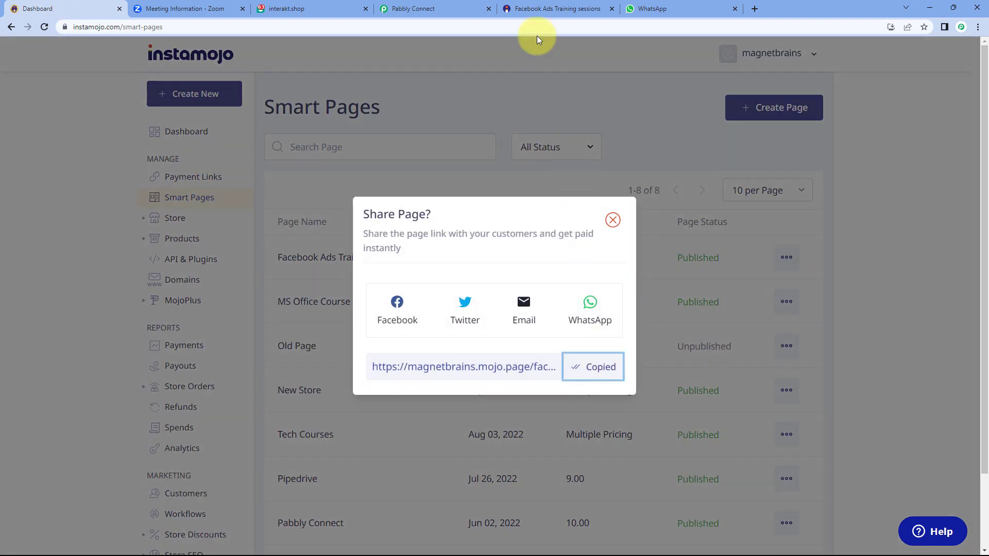
pyautogui.click(536, 9)
pyautogui.click(529, 23)
pyautogui.write('https://magnetbrains.mojo.page/facebook-ads-training-sessions')
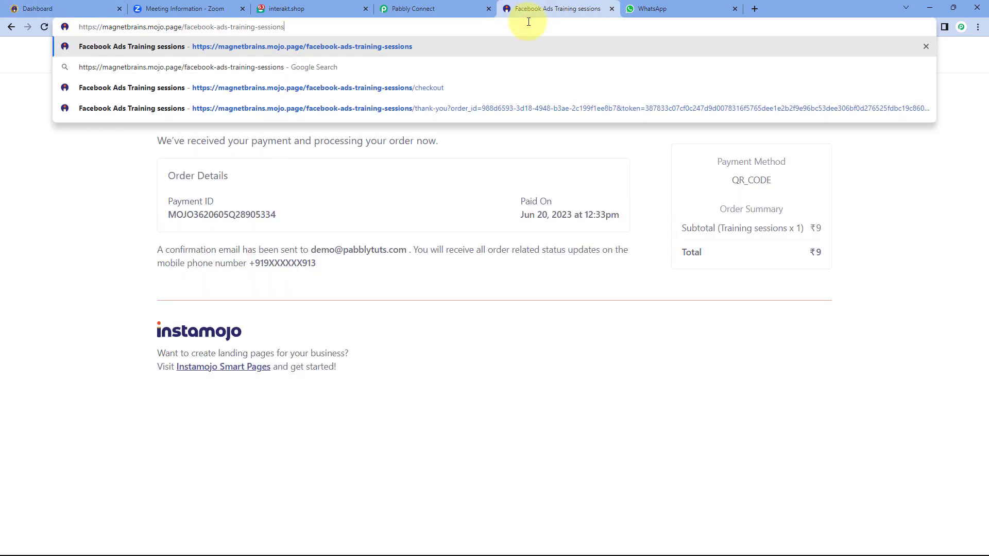
pyautogui.press('Return')
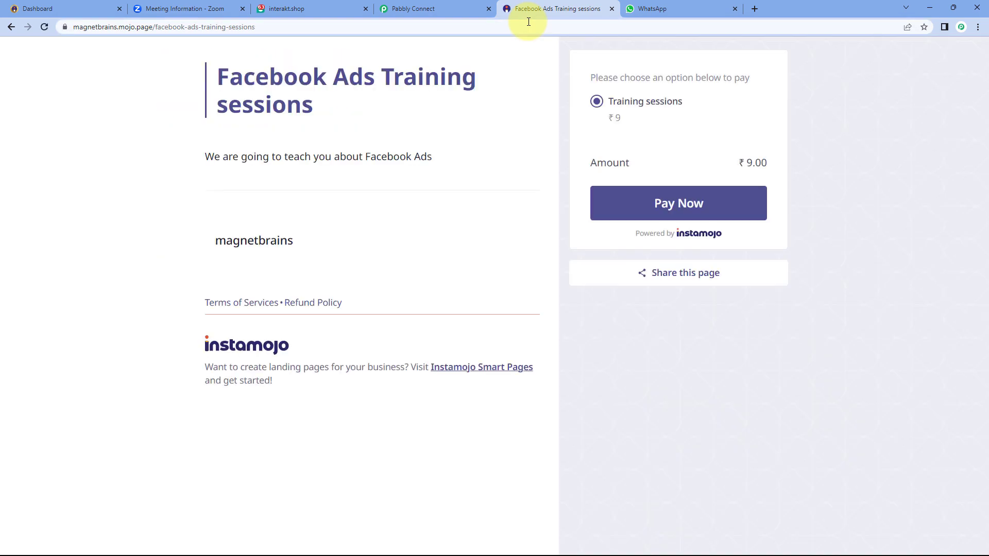
pyautogui.click(679, 203)
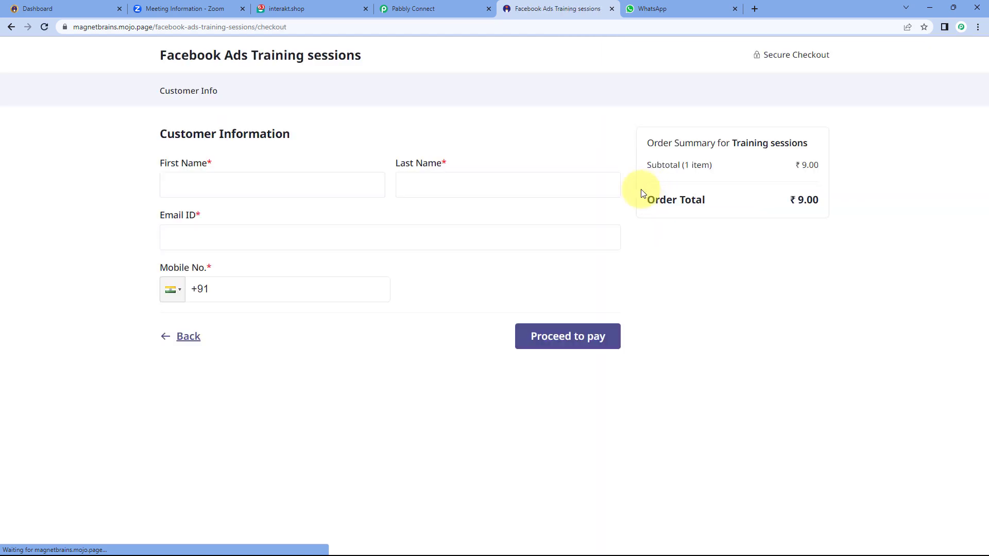
# Enter the test buyer's name, email and mobile number, and proceed to pay
pyautogui.click(295, 183)
pyautogui.write('T')
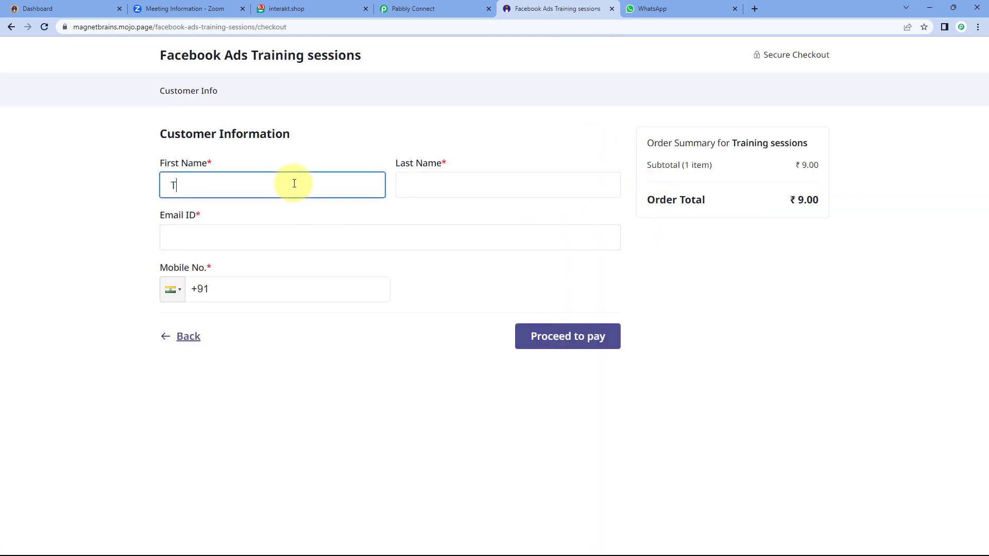
pyautogui.write('est user')
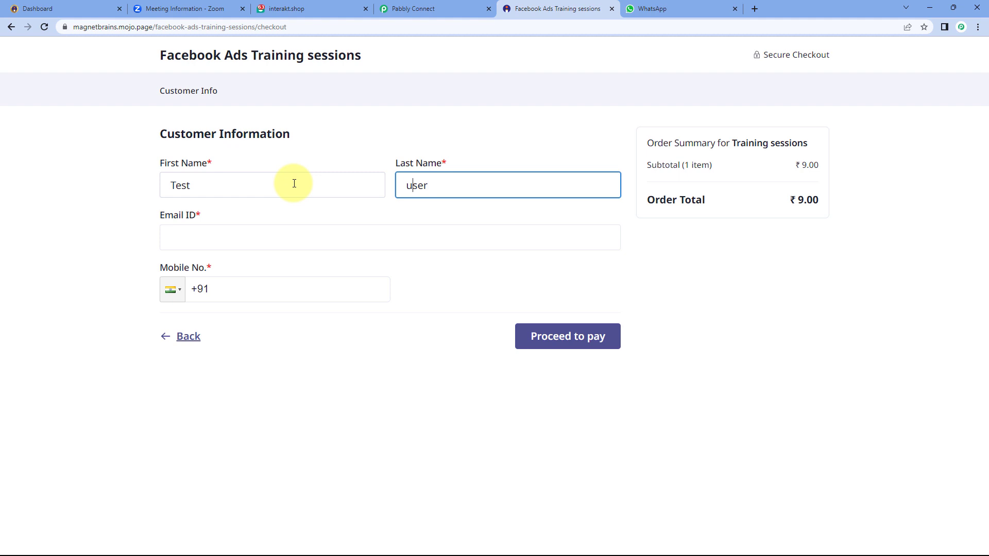
pyautogui.press('BackSpace')
pyautogui.write('User')
pyautogui.press('Tab')
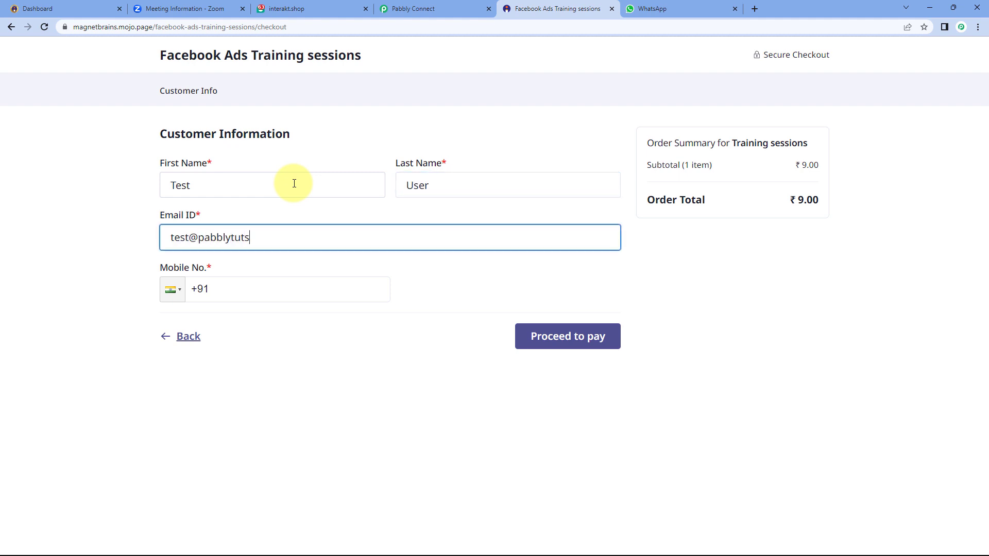
pyautogui.write('m')
pyautogui.press('Tab')
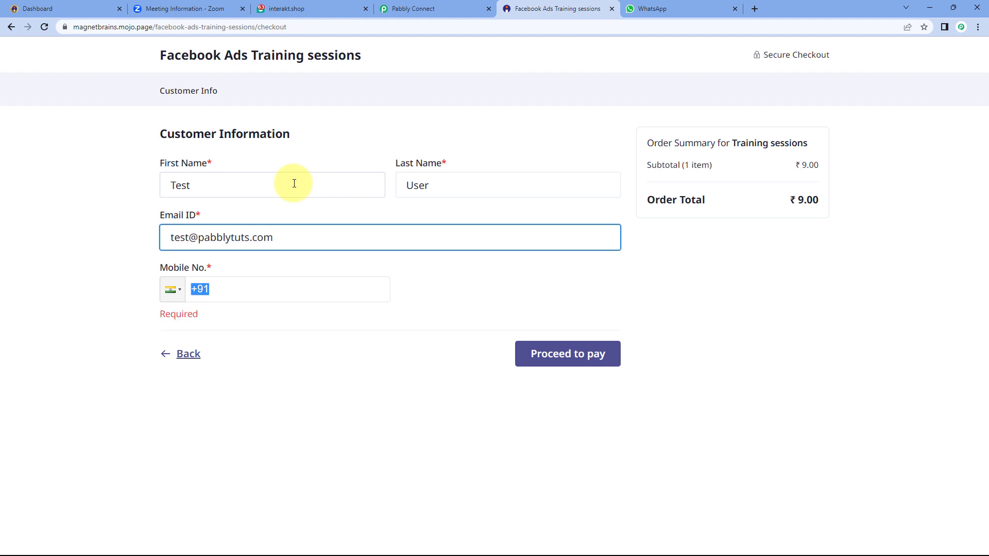
pyautogui.press('Right')
pyautogui.write('88888')
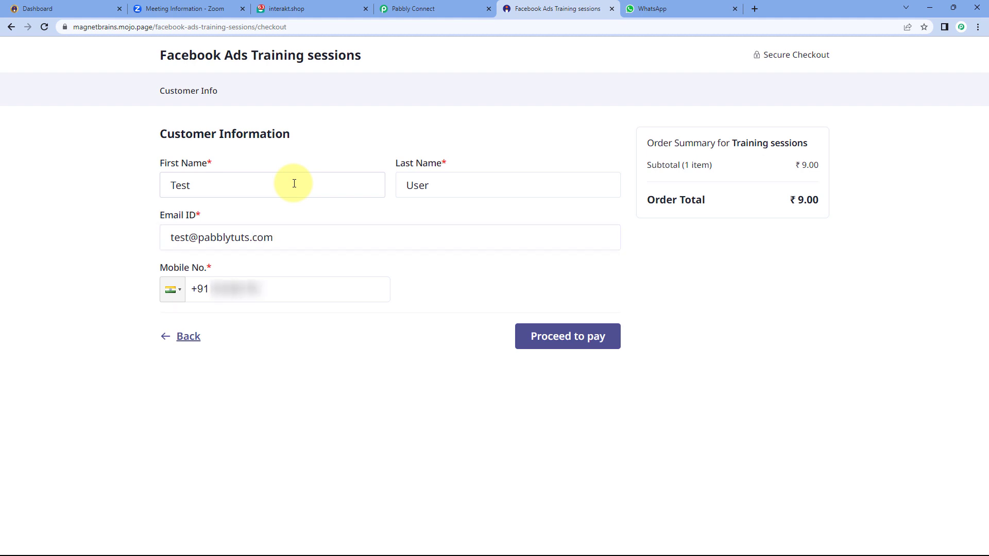
pyautogui.click(548, 336)
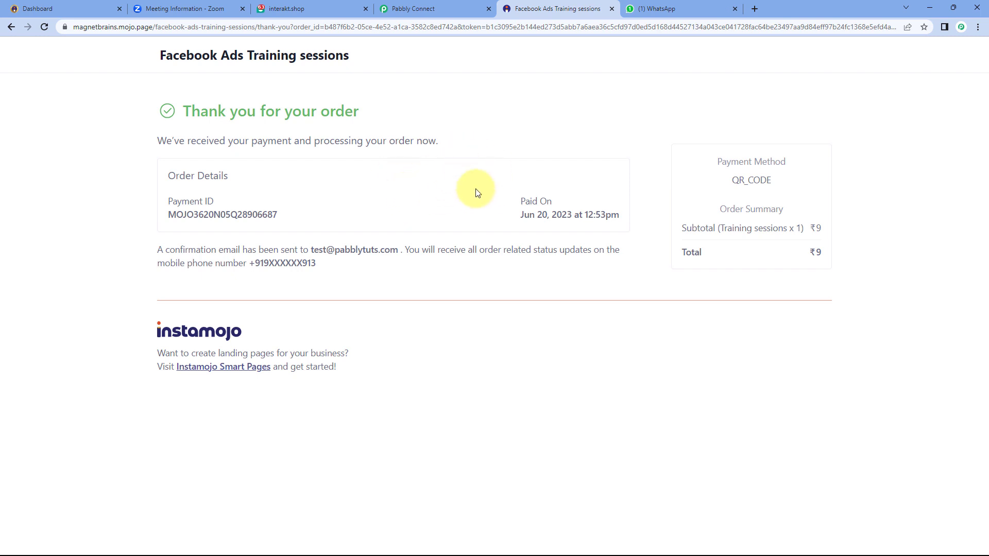
# Compare the new Interakt Zoom-link message with the order page, then return to Pabbly Connect
pyautogui.click(672, 10)
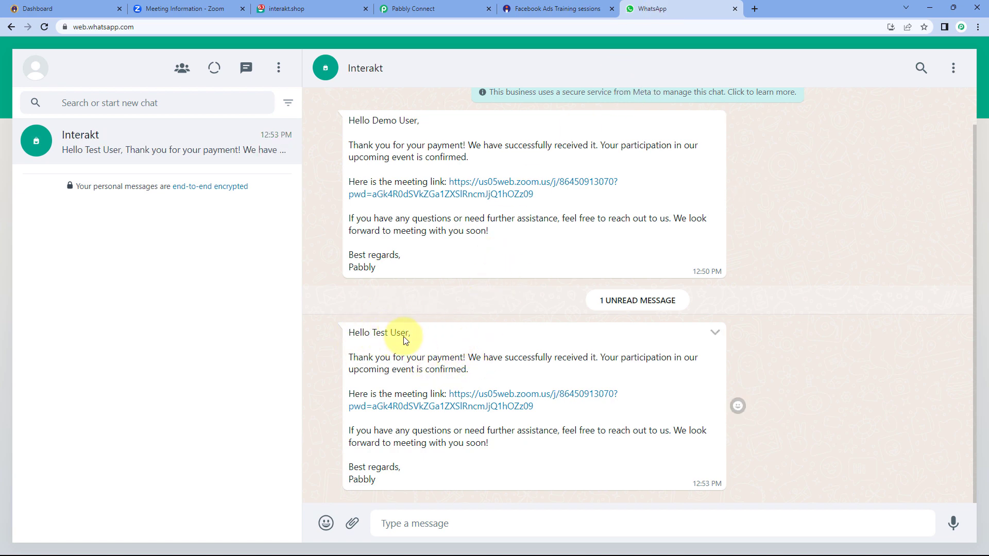
pyautogui.click(517, 6)
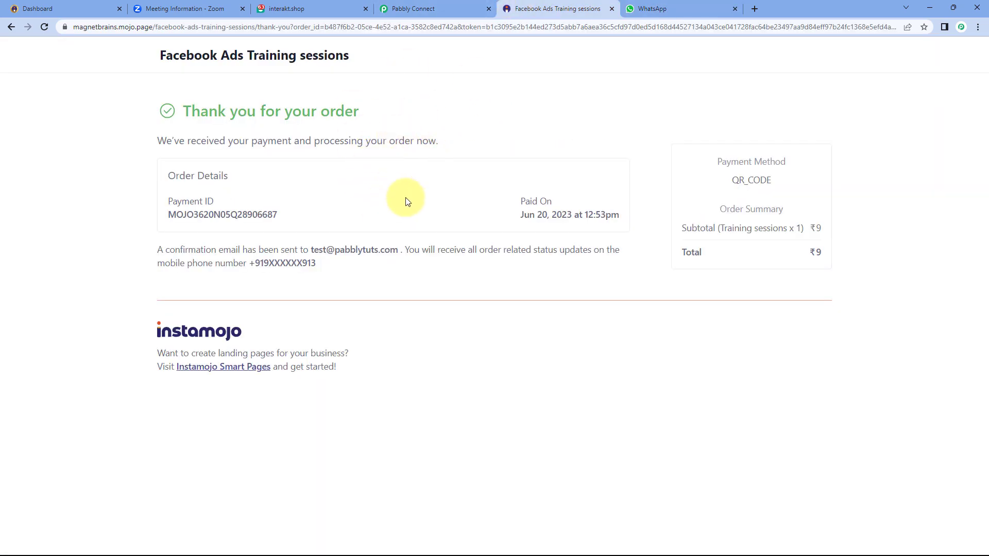
pyautogui.click(674, 6)
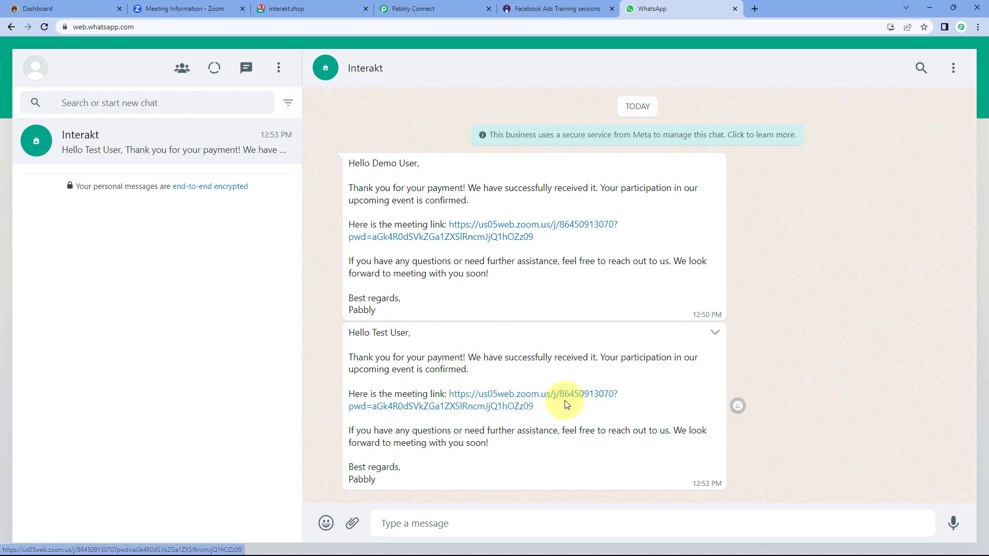
pyautogui.click(468, 7)
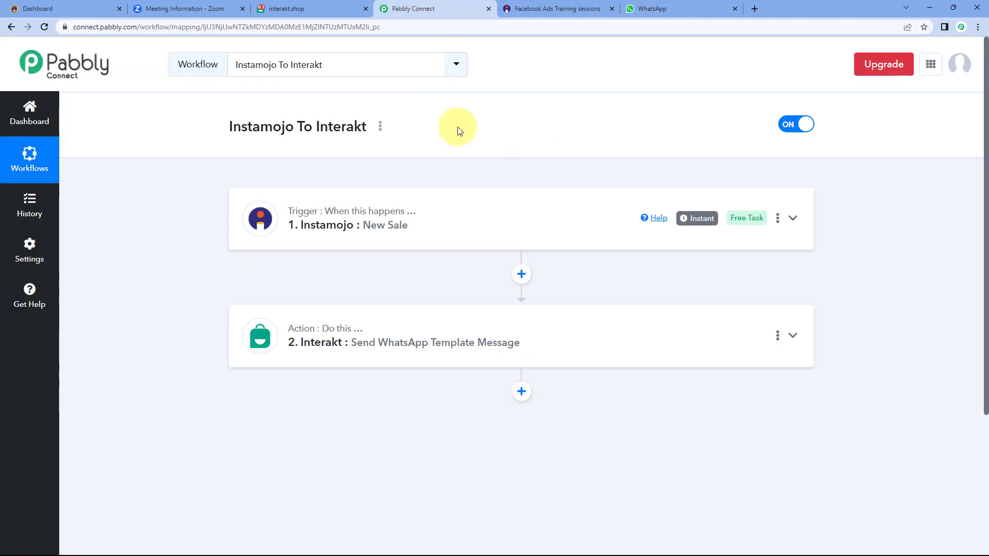